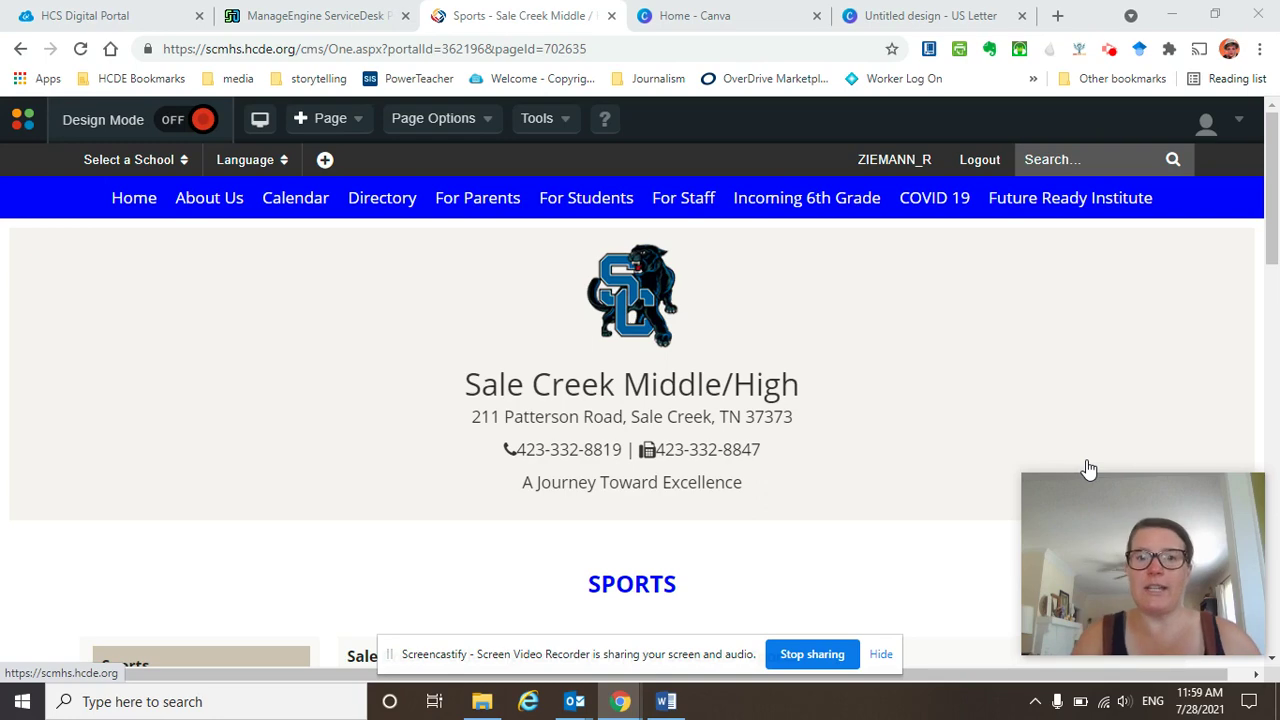
Open the MS Cross Country page from the list of teams on the Sports page.
scroll(923, 497, "down", 6)
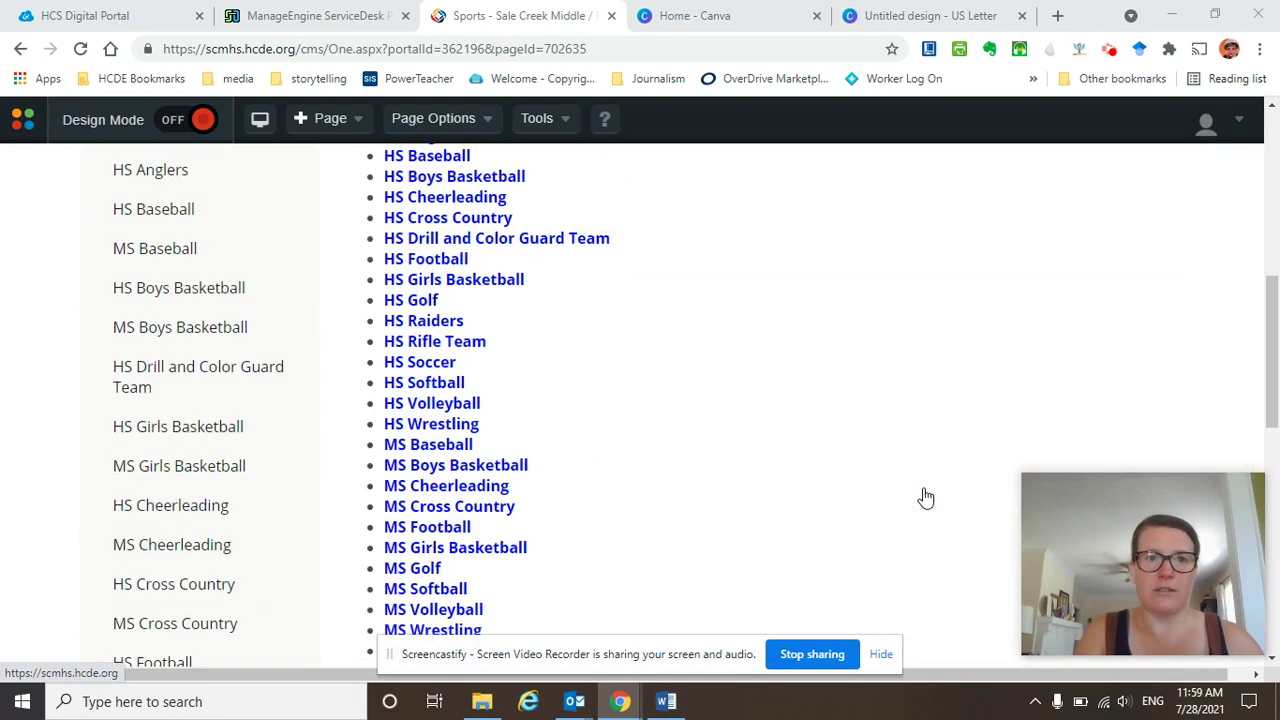
scroll(704, 318, "down", 1)
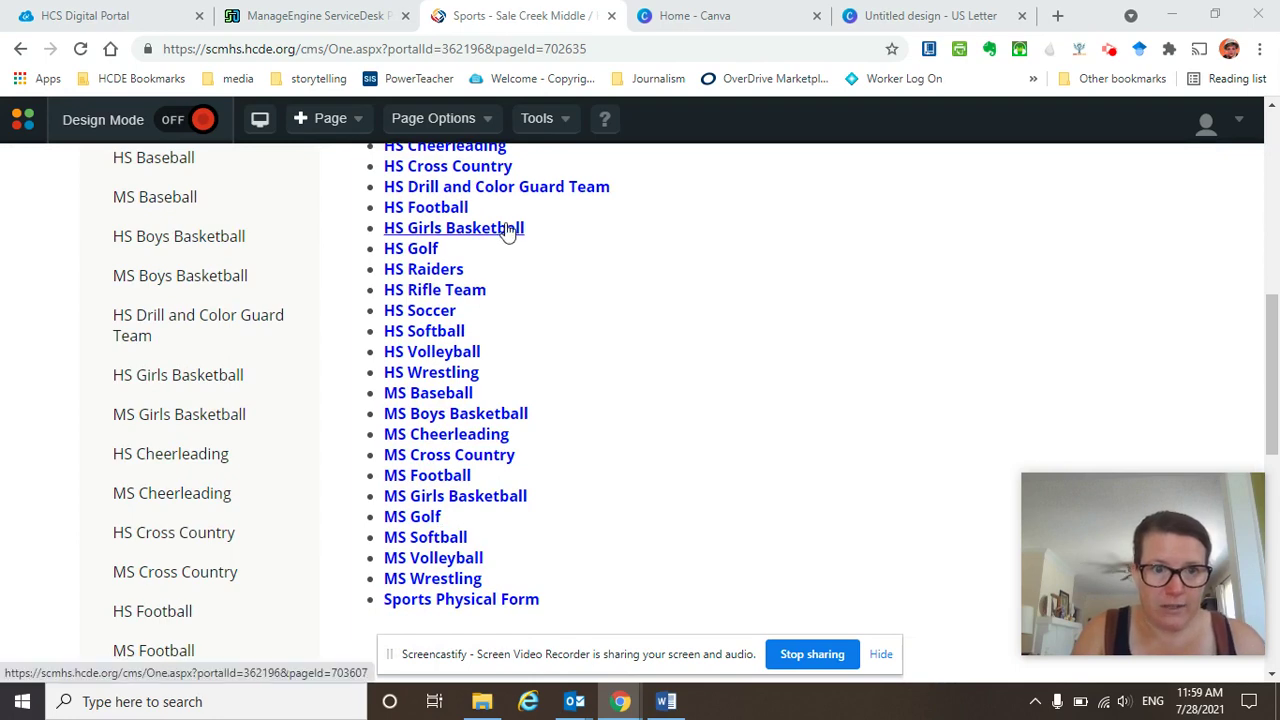
left_click(452, 454)
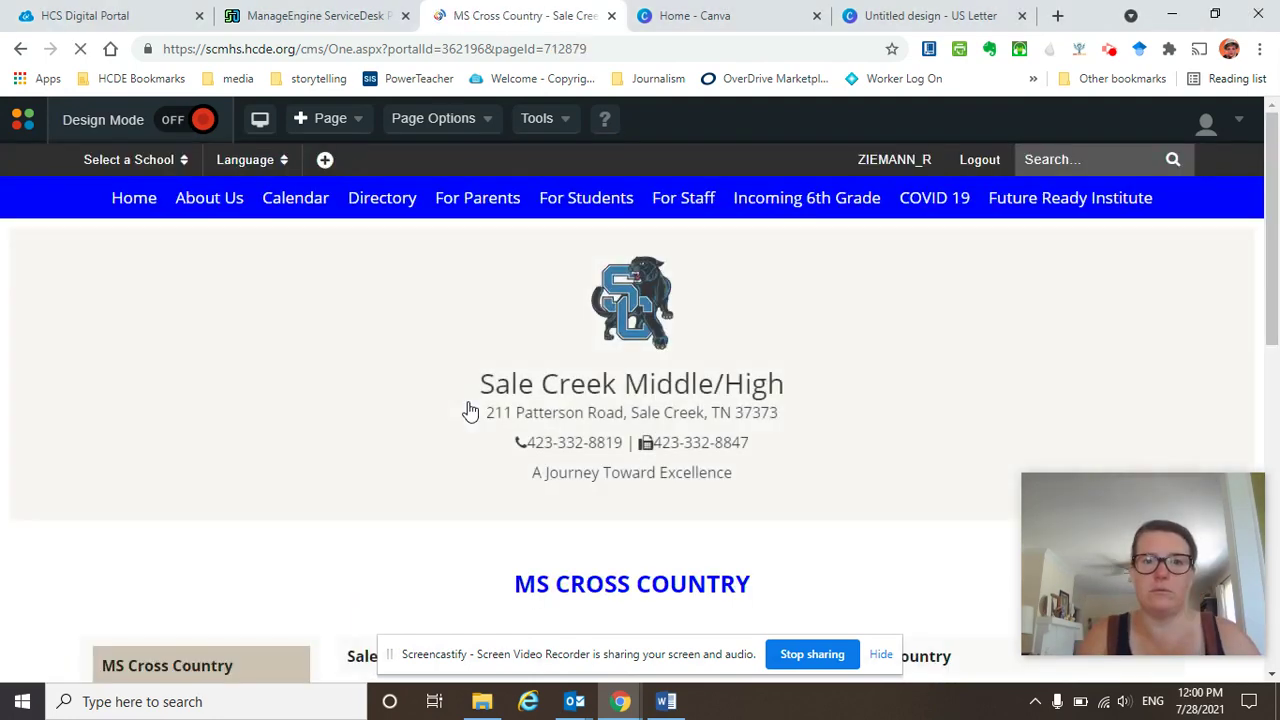
Examine the MS Cross Country page's schedule image, from the team heading down to the list of meet dates.
scroll(871, 414, "down", 3)
scroll(871, 414, "down", 3)
scroll(871, 414, "up", 1)
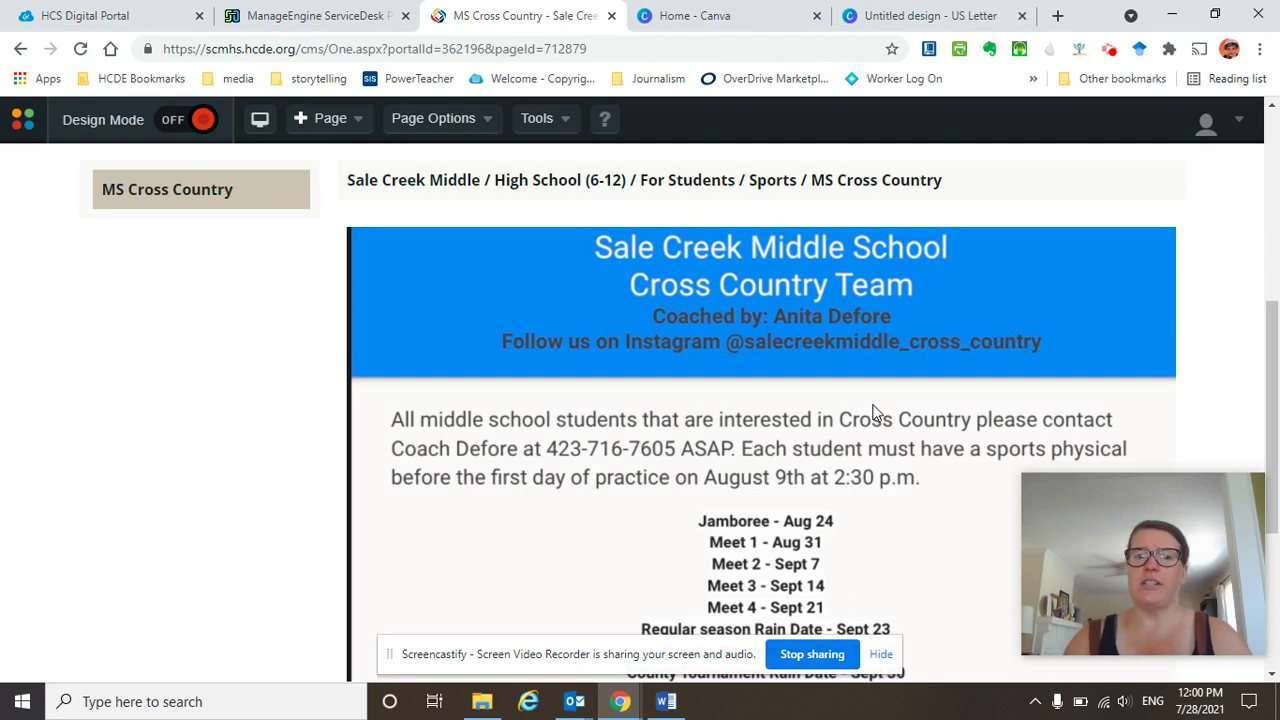
scroll(873, 413, "down", 1)
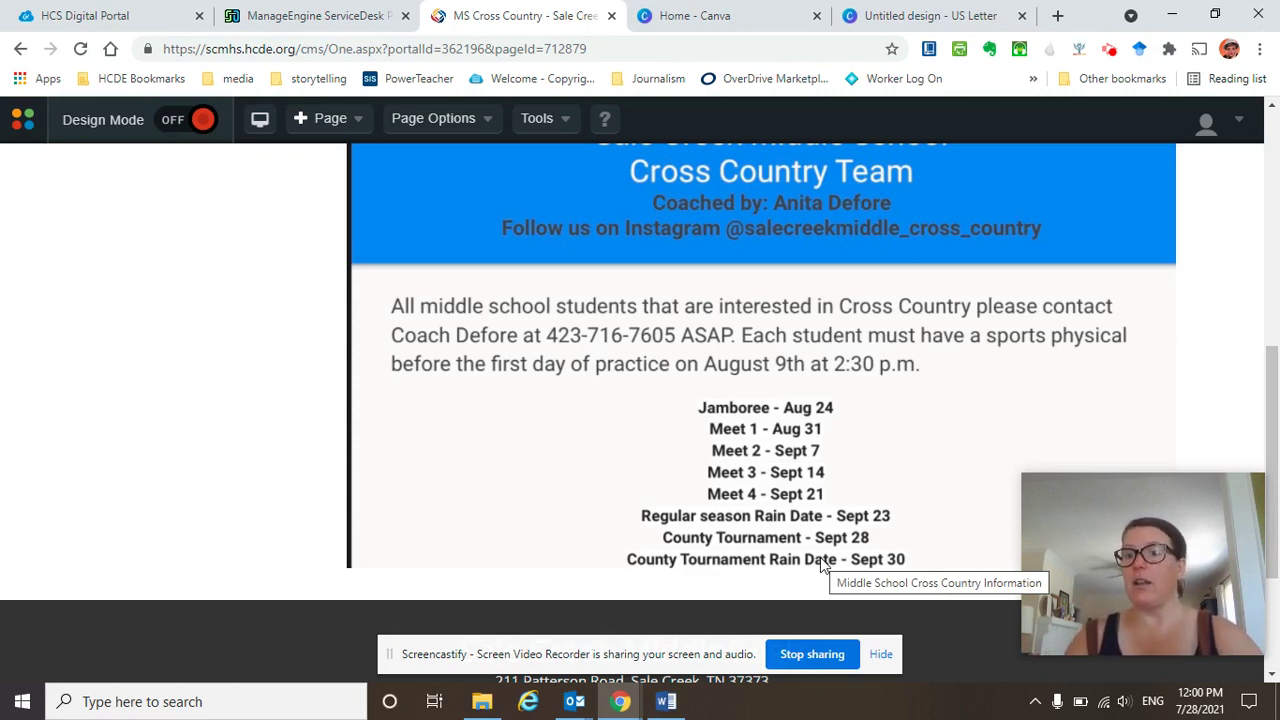
scroll(820, 563, "up", 5)
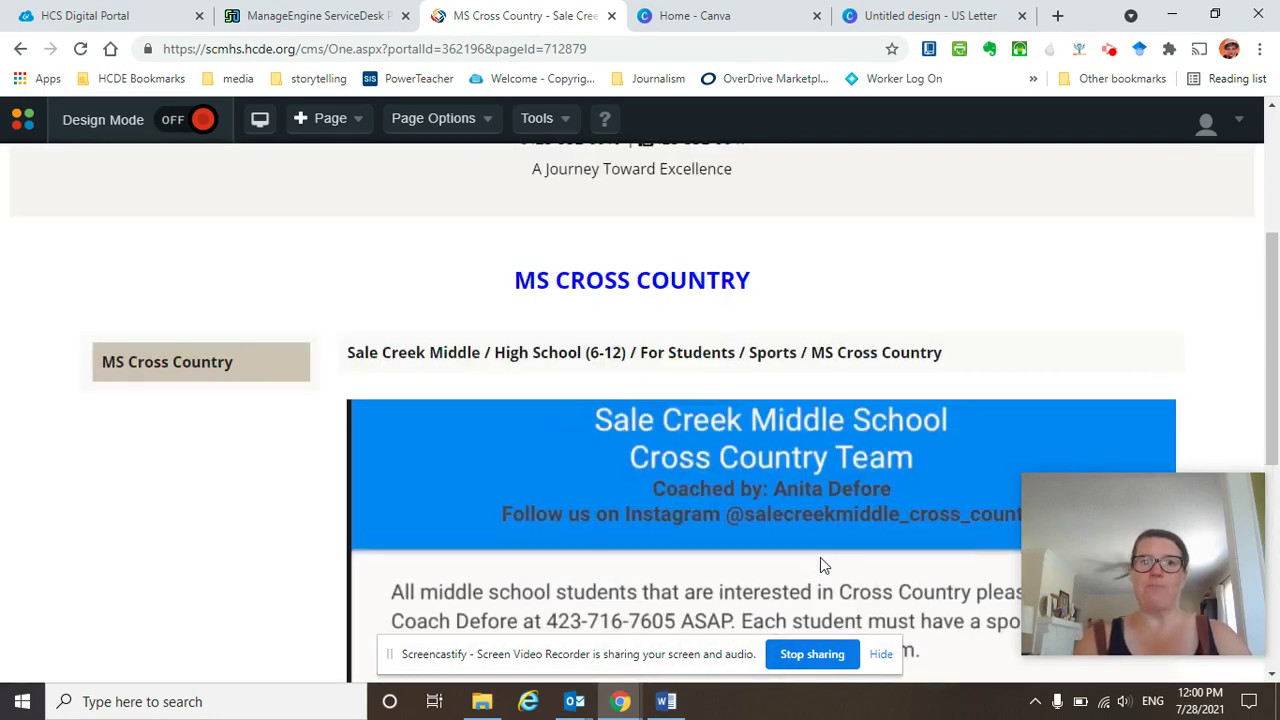
scroll(820, 557, "up", 1)
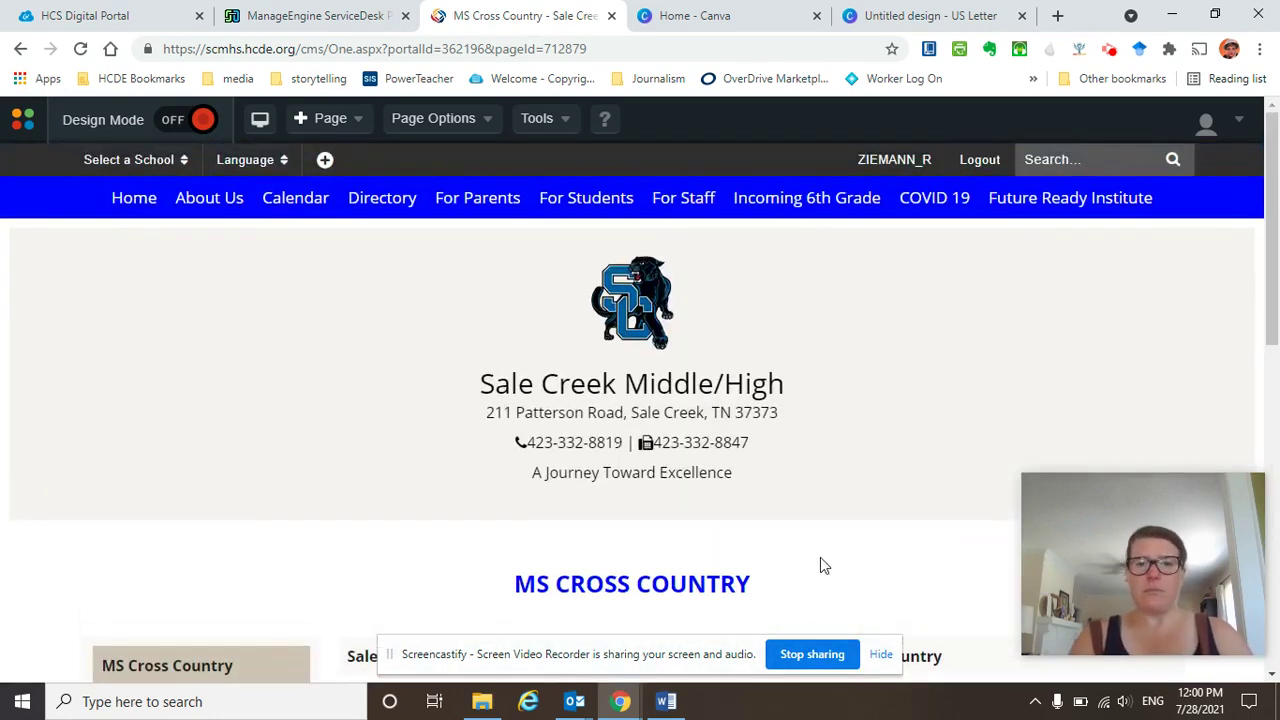
scroll(853, 557, "down", 1)
scroll(853, 557, "down", 1)
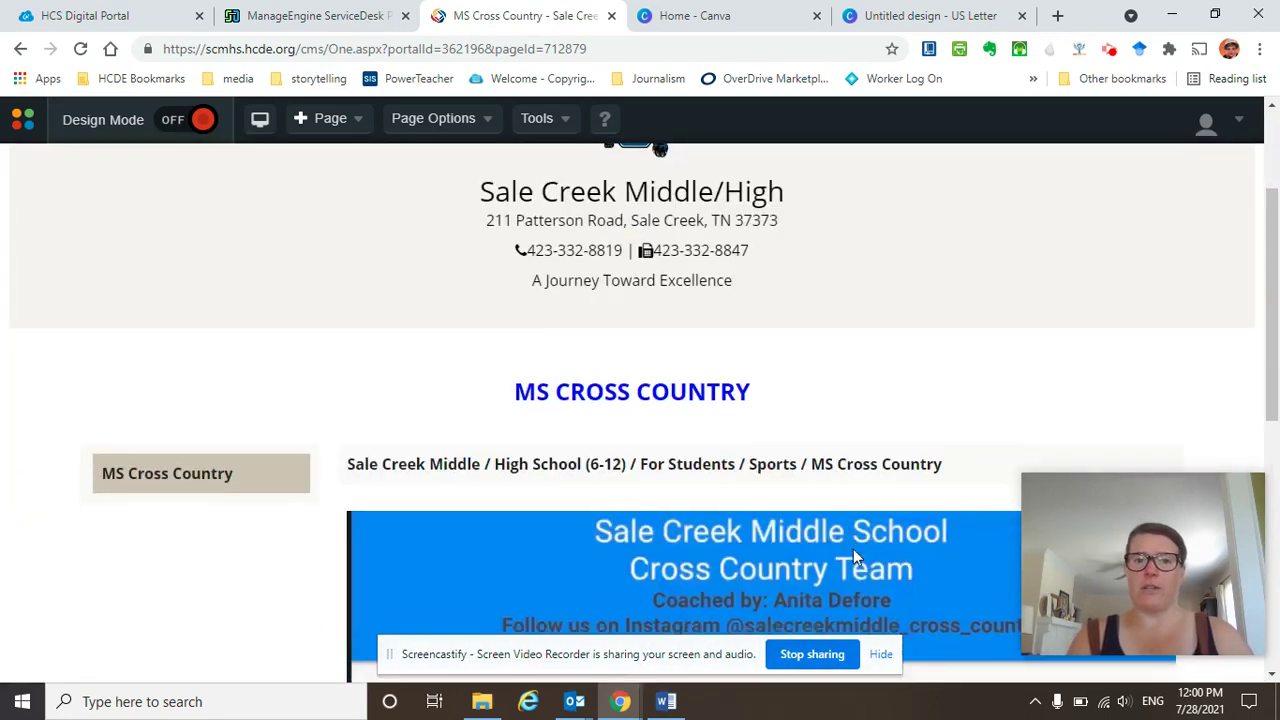
Turn on Design Mode and open the Content portlet holding the cross country schedule for editing.
left_click(176, 131)
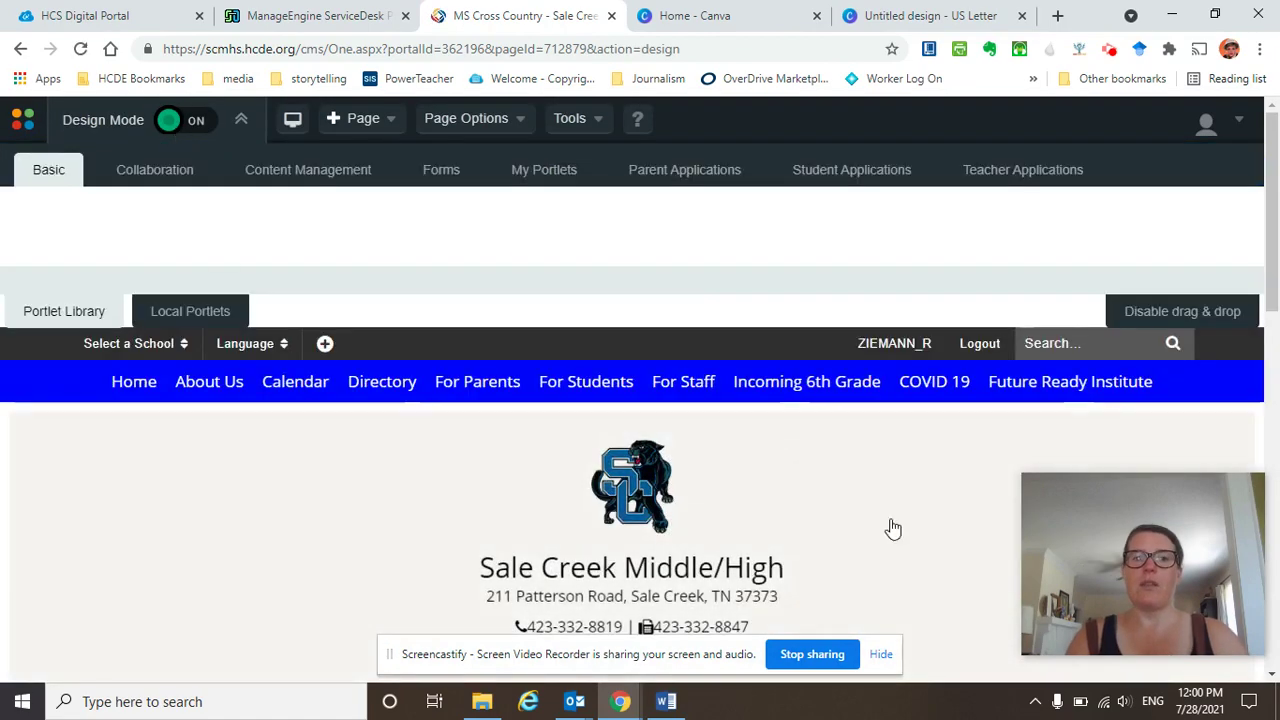
scroll(926, 550, "down", 5)
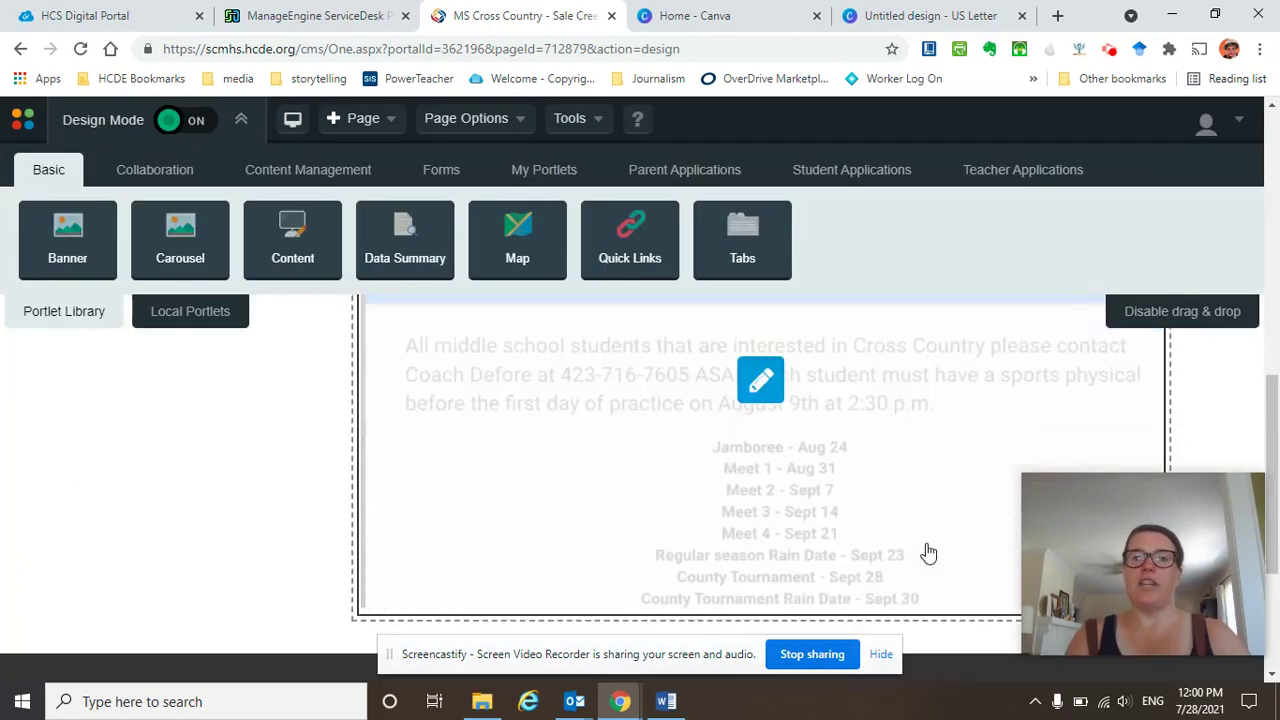
scroll(586, 414, "up", 3)
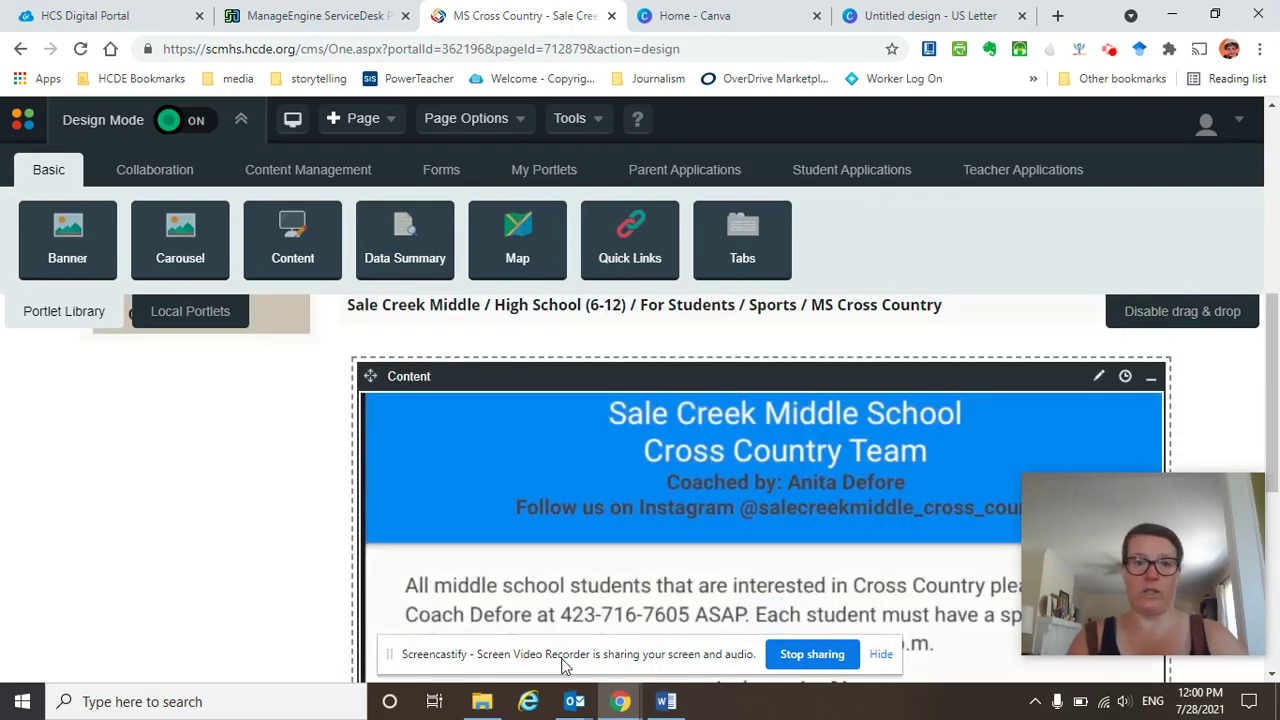
scroll(815, 590, "down", 1)
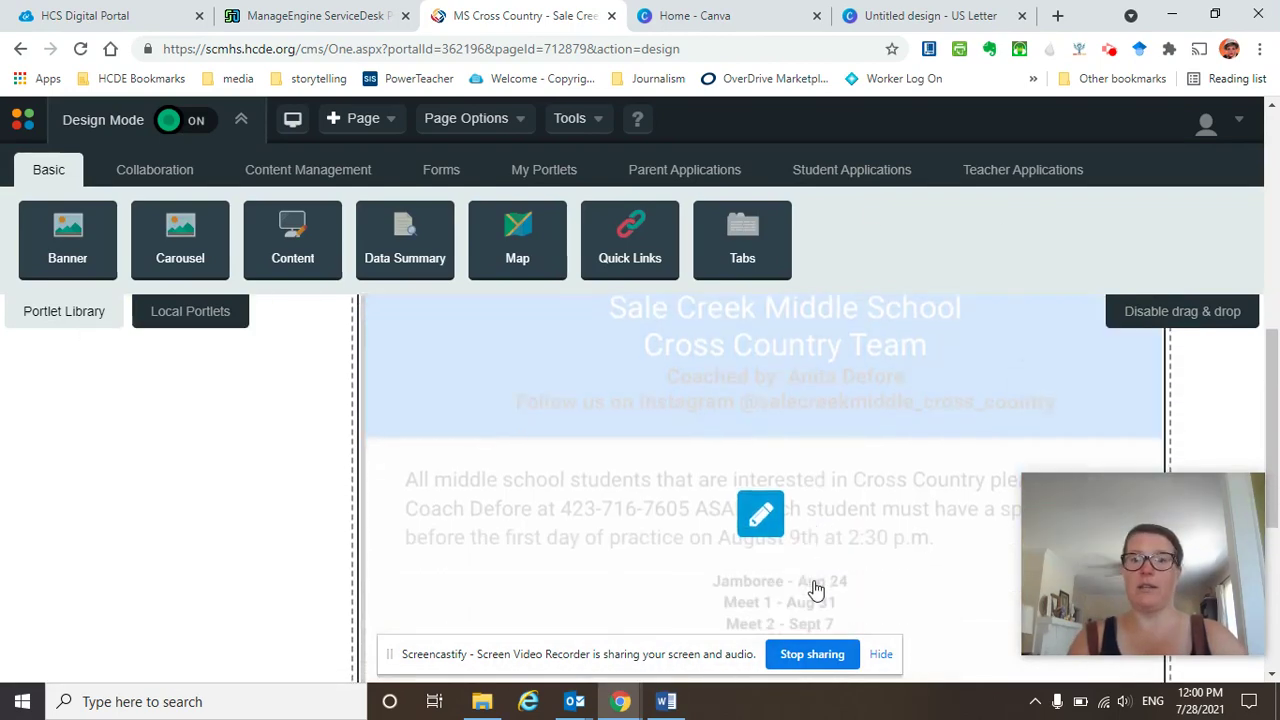
left_click(760, 517)
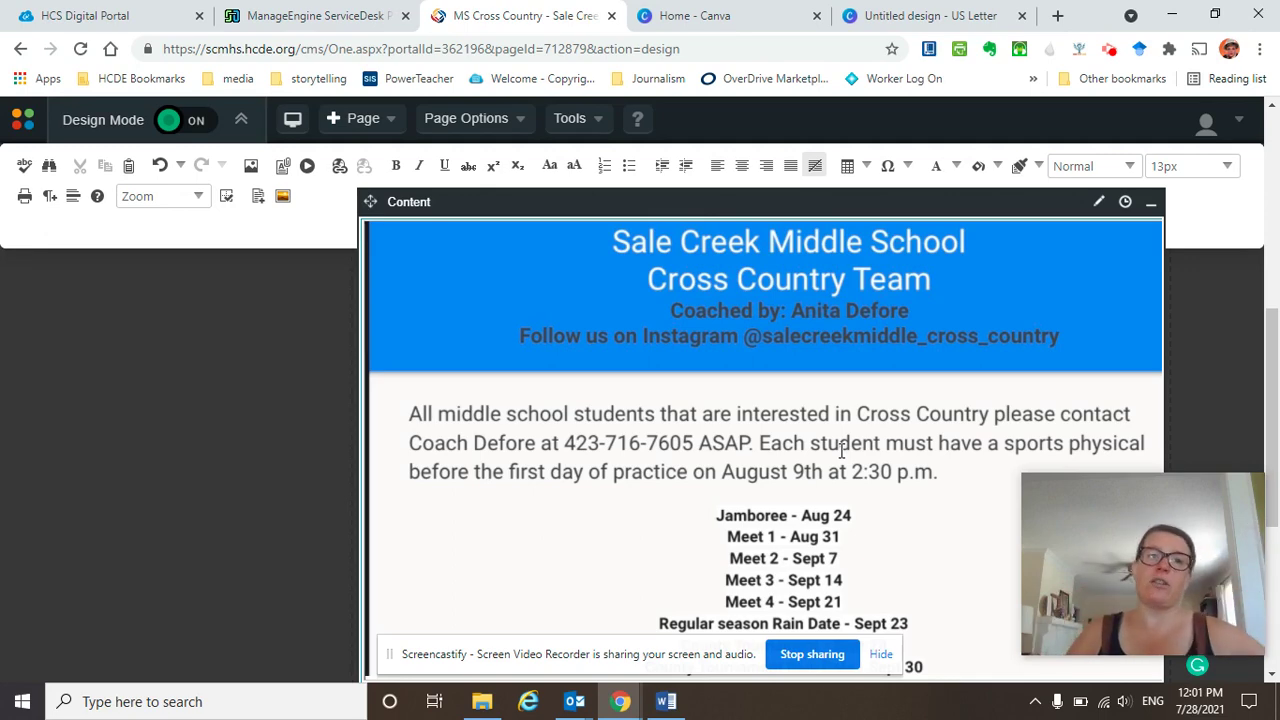
Select the schedule image in the Content portlet and make it slightly smaller from its upper-left corner.
key("ctrl+a")
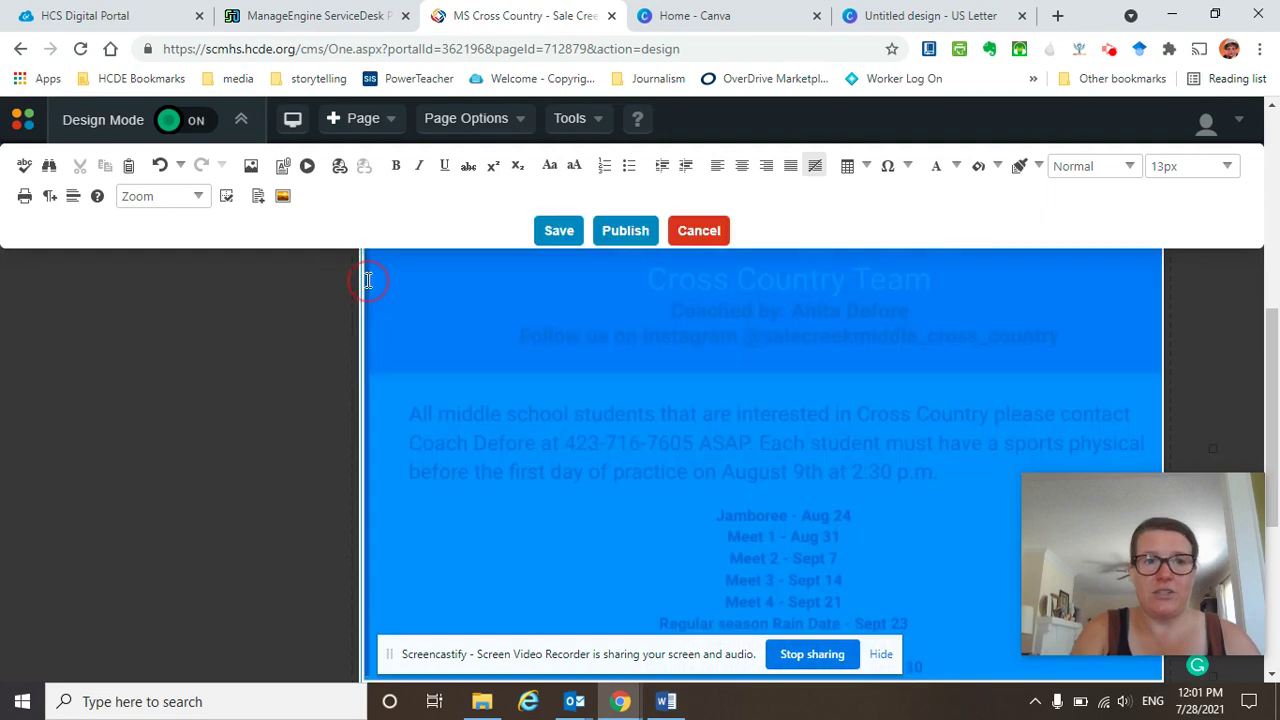
scroll(498, 314, "up", 2)
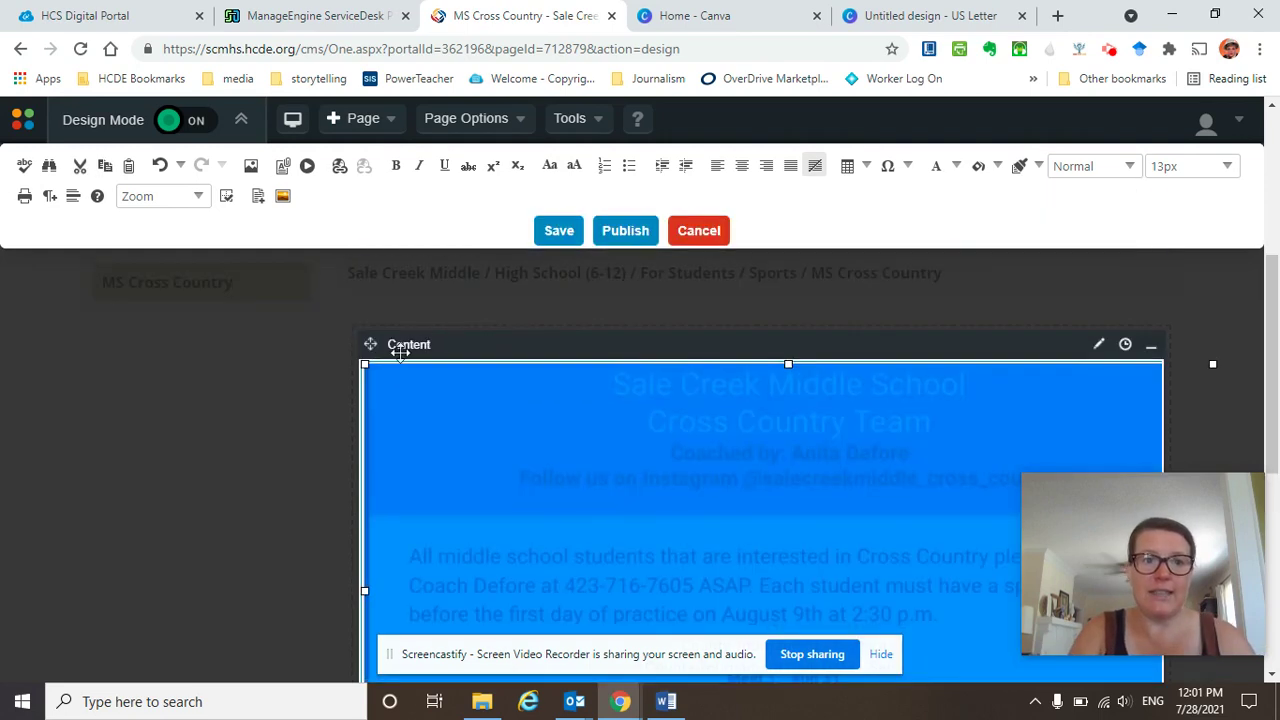
left_click(364, 360)
left_click_drag(364, 360, 391, 386)
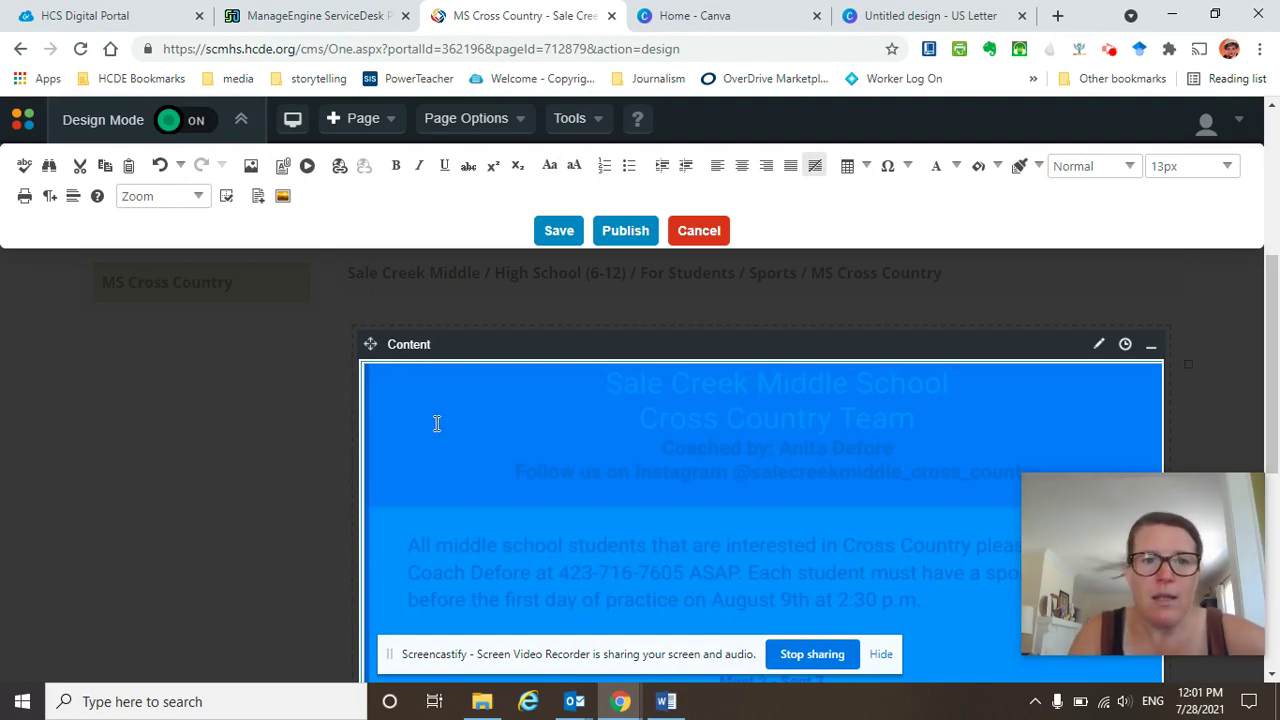
left_click(603, 443)
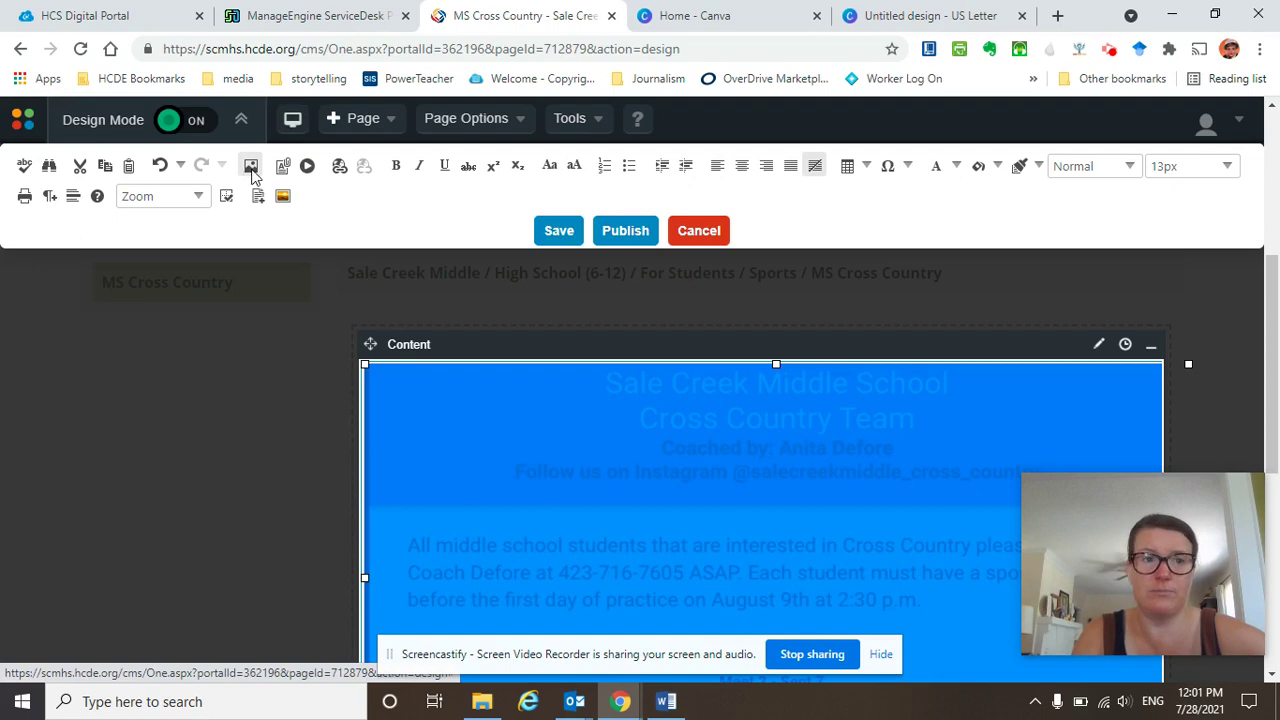
Open the Image Manager and look through the files in the Image folder.
left_click(251, 167)
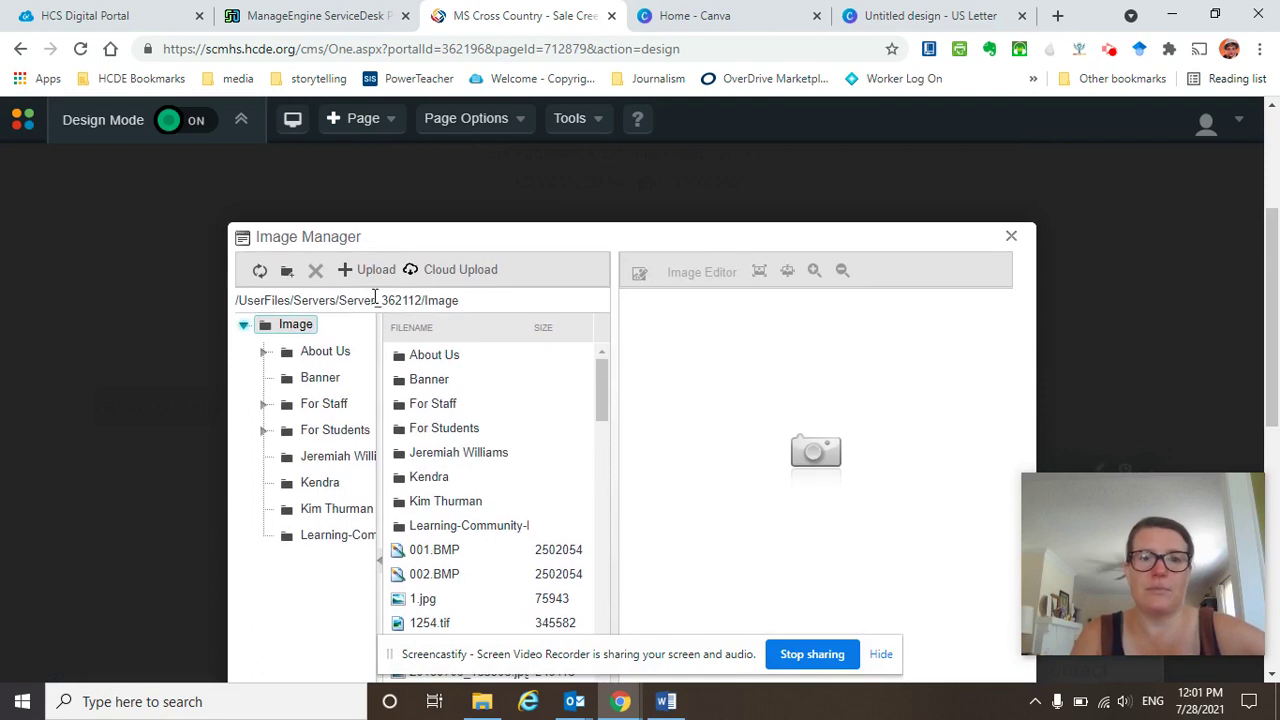
scroll(485, 508, "down", 3)
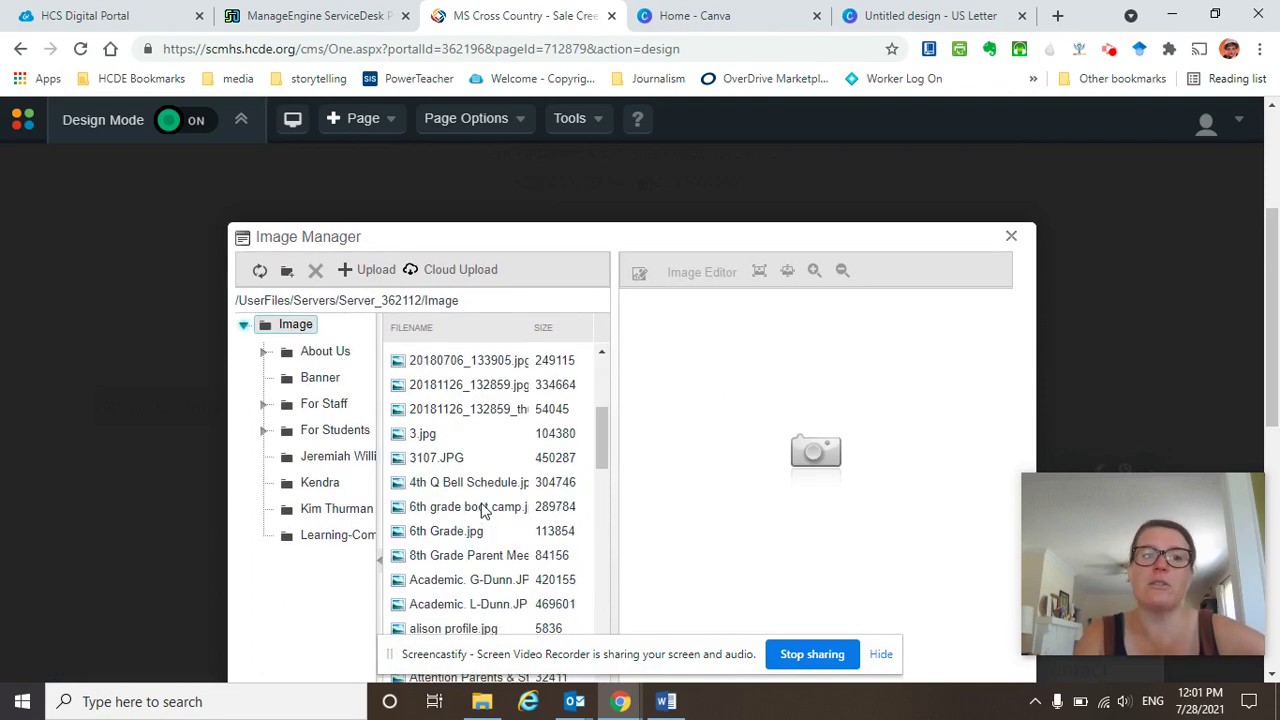
scroll(482, 510, "down", 5)
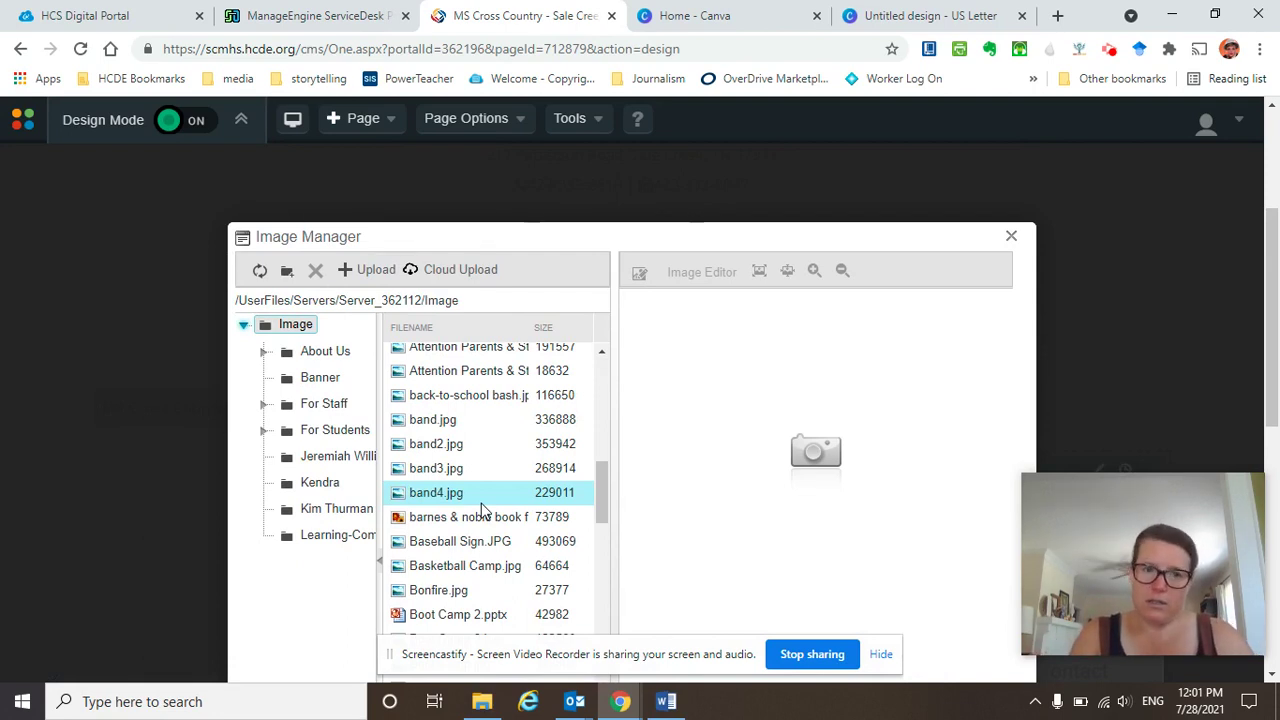
scroll(483, 509, "up", 8)
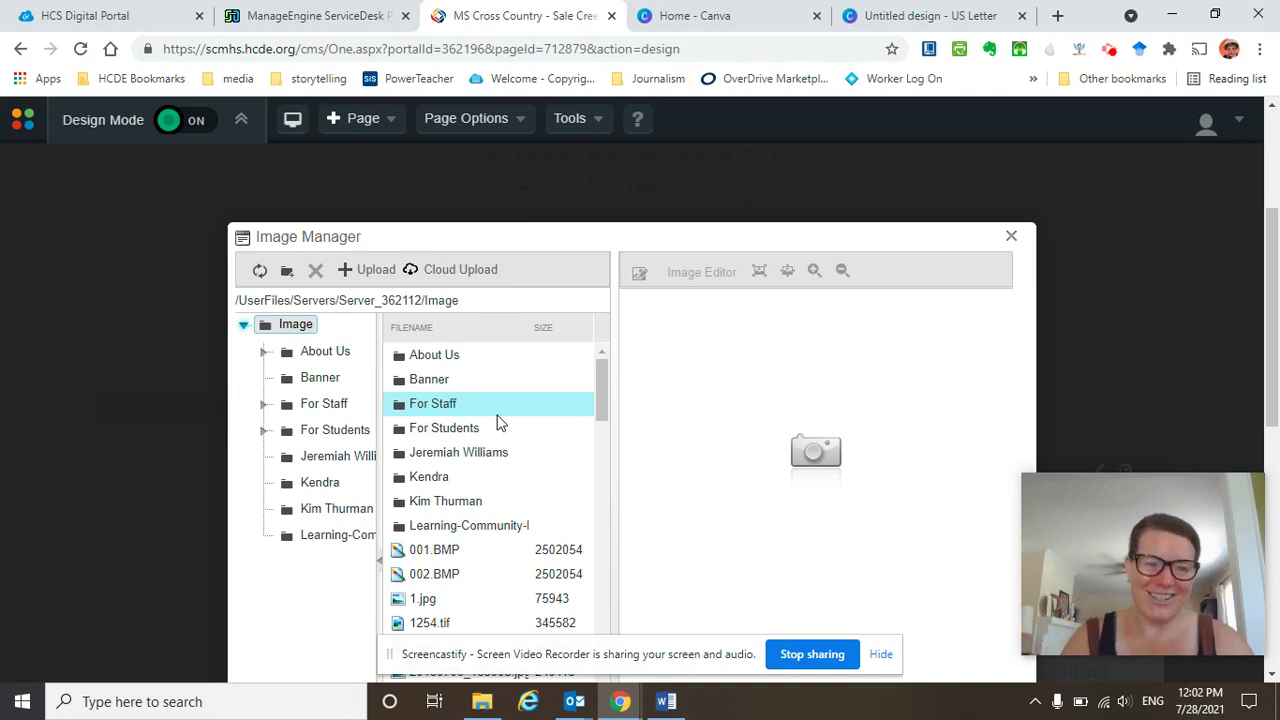
Start an image upload and choose MS CrossCountry Schedule 21 from the website folder in Pictures.
left_click(376, 274)
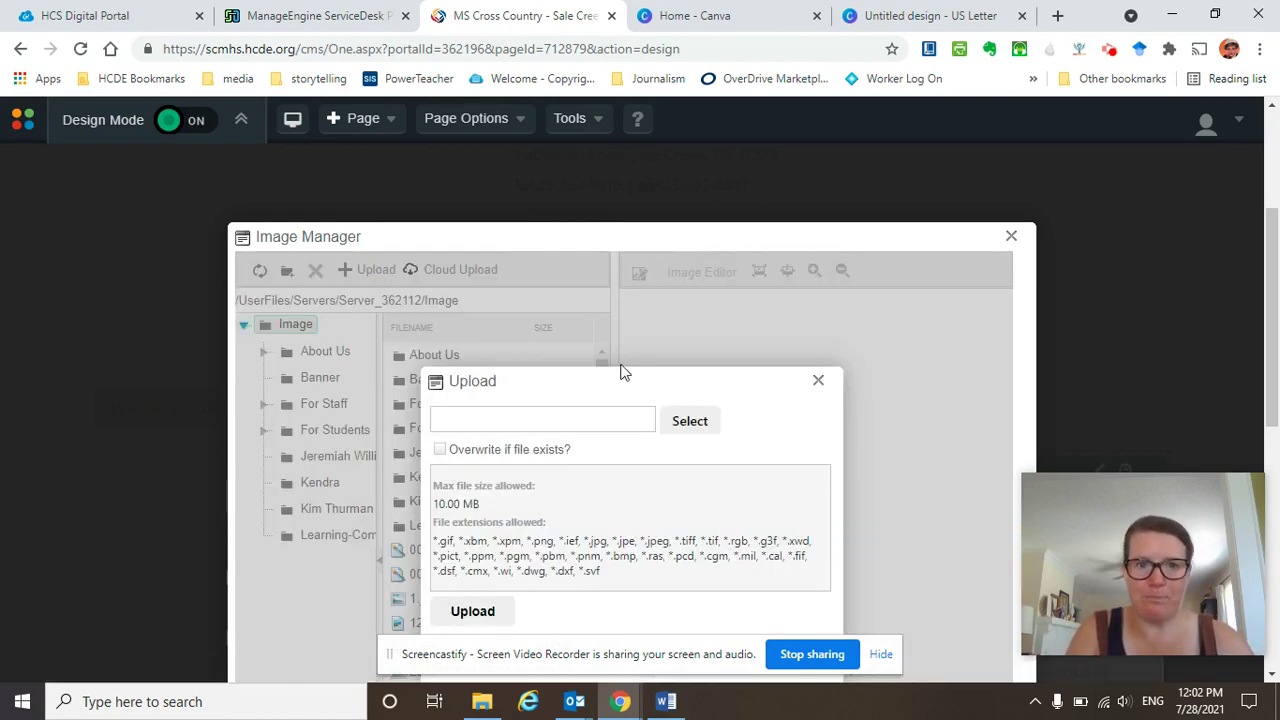
left_click(692, 424)
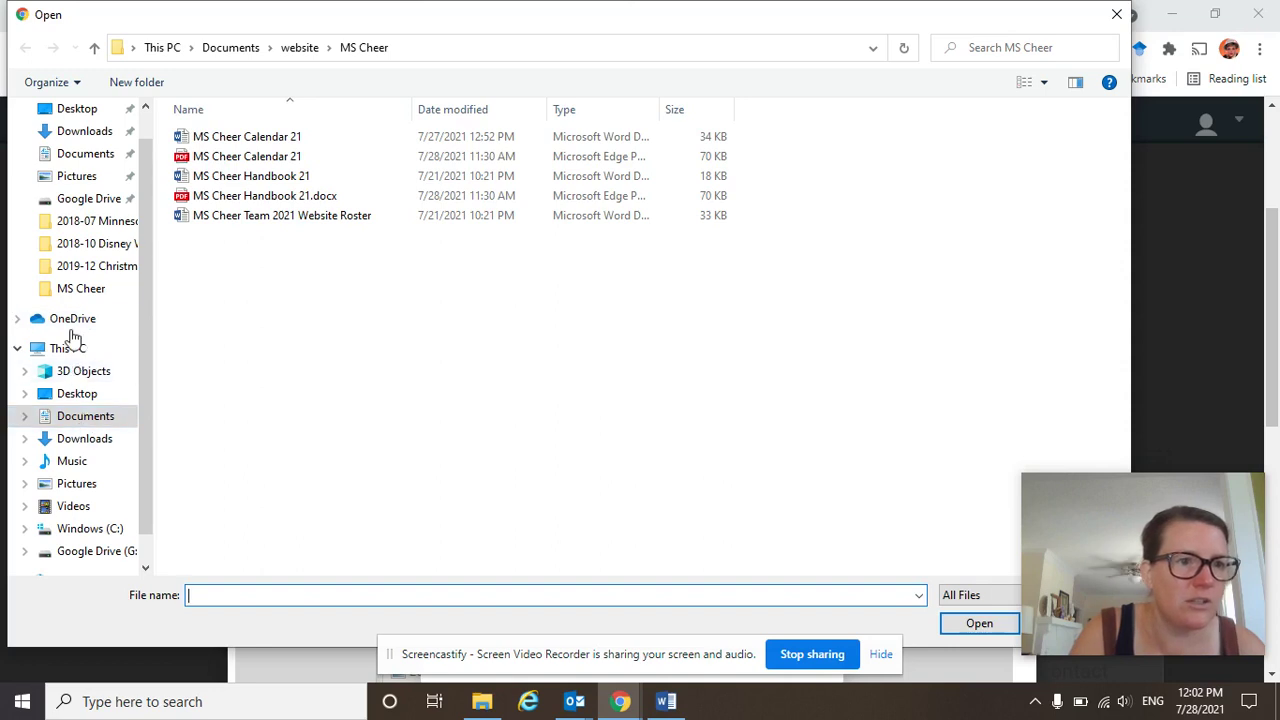
left_click(72, 180)
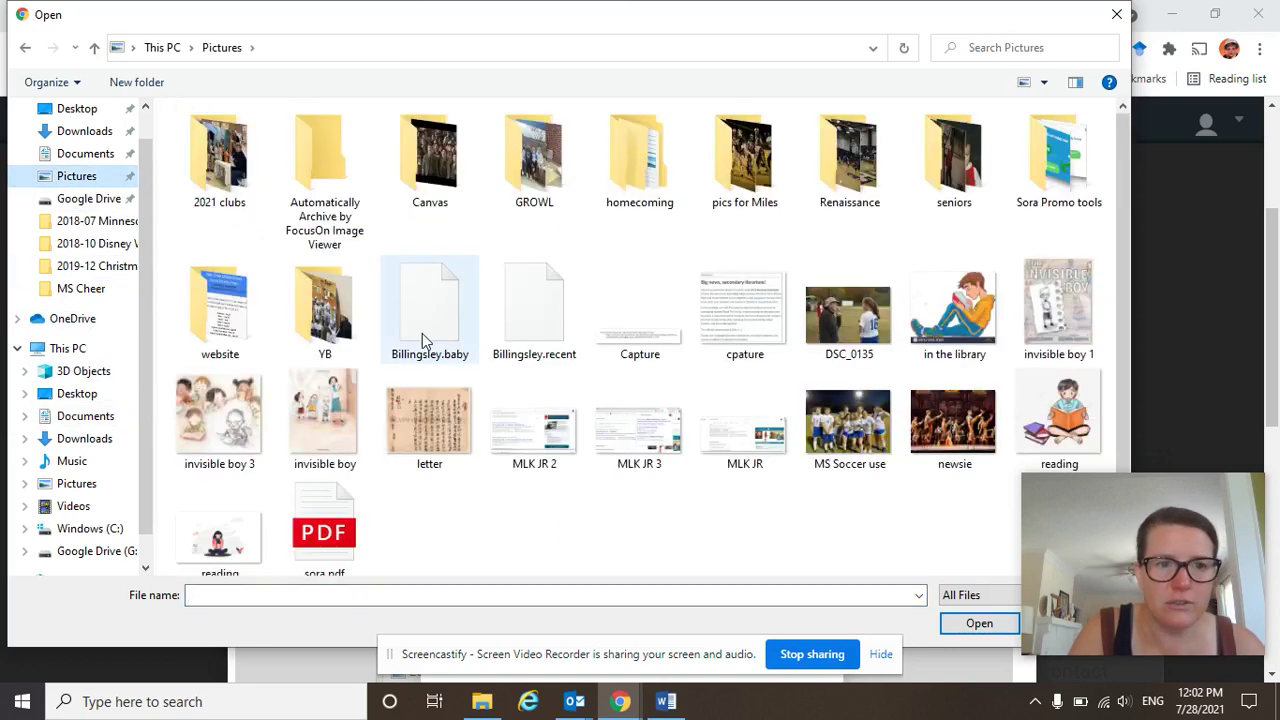
double_click(225, 315)
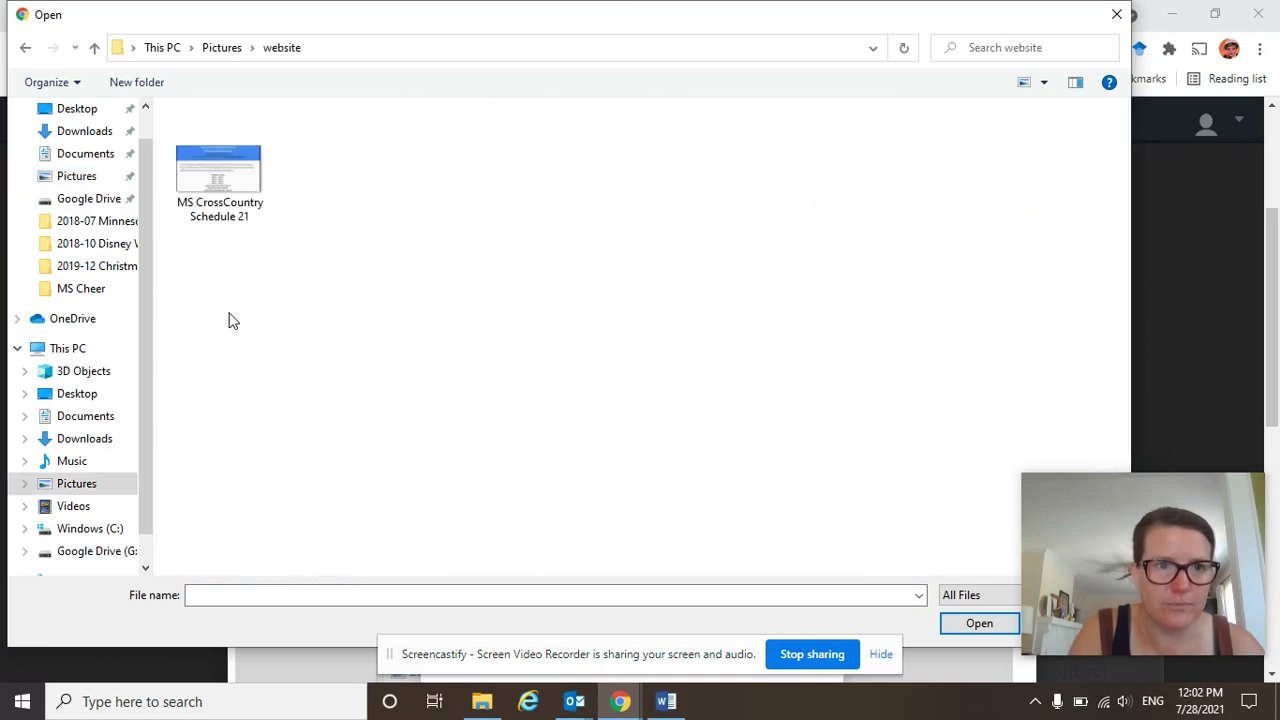
left_click(233, 216)
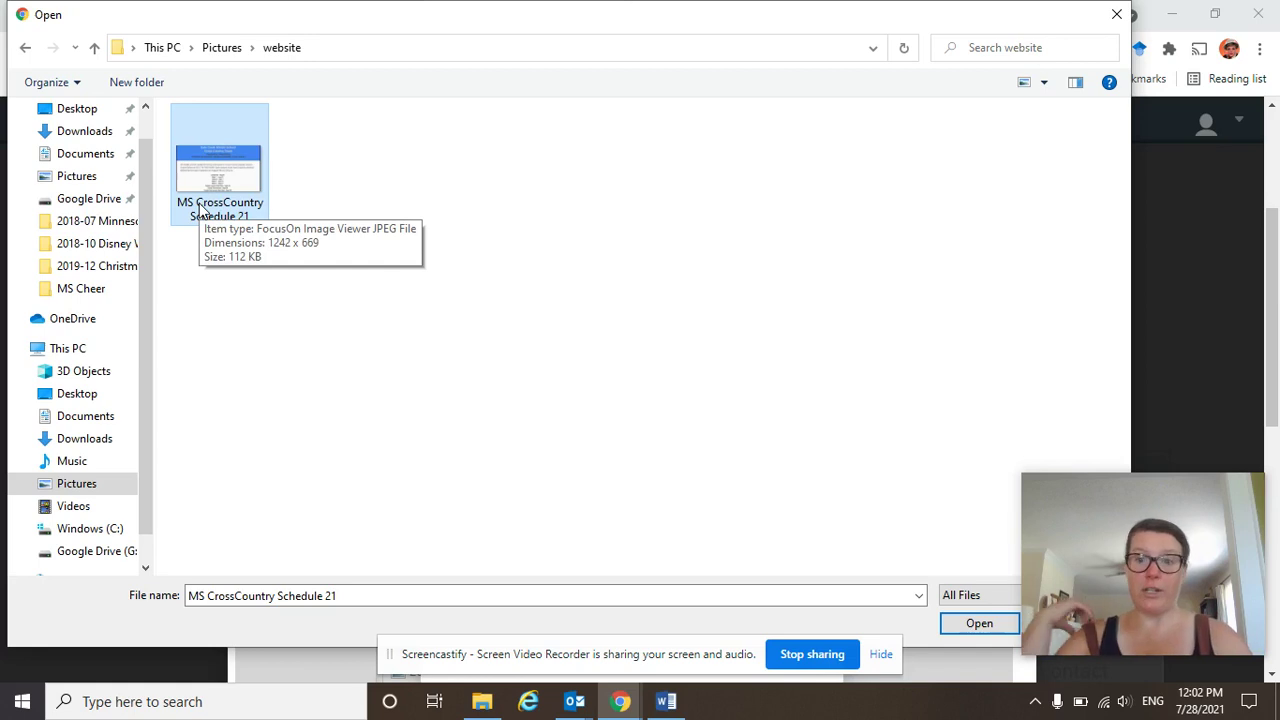
left_click(975, 623)
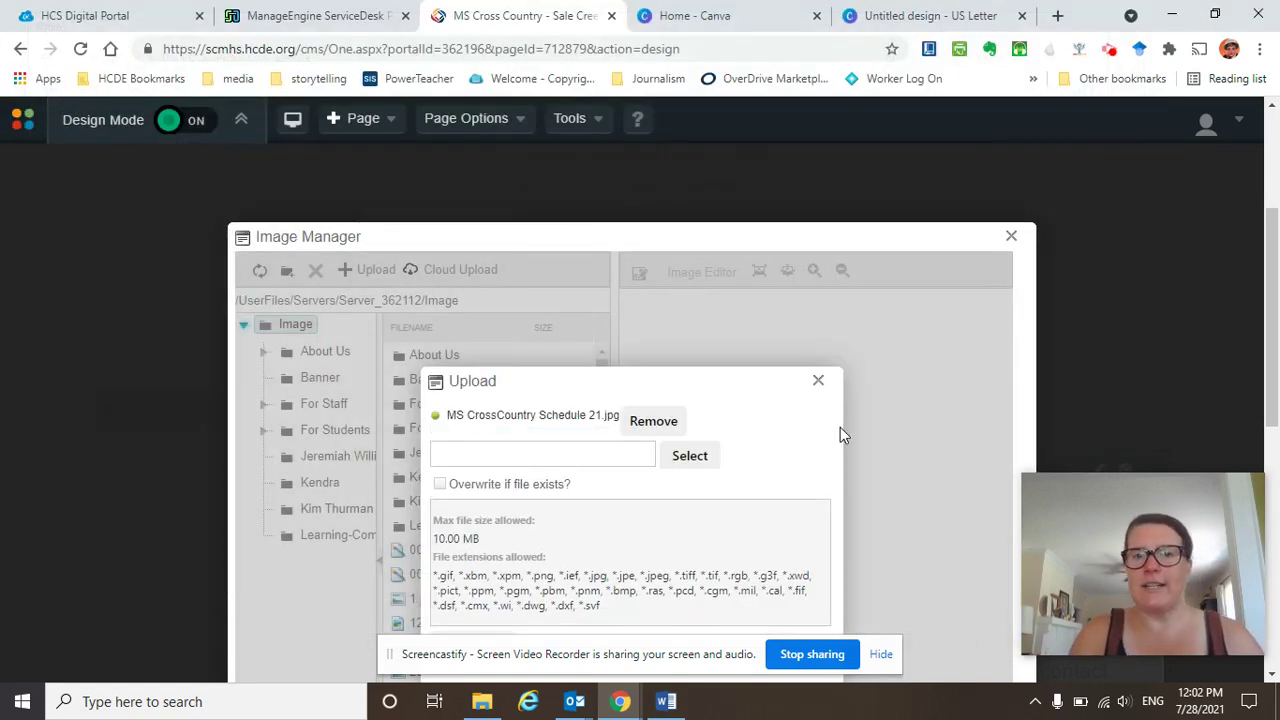
Allow overwriting of an existing file and upload MS CrossCountry Schedule 21.jpg to the Image folder.
scroll(677, 437, "down", 1)
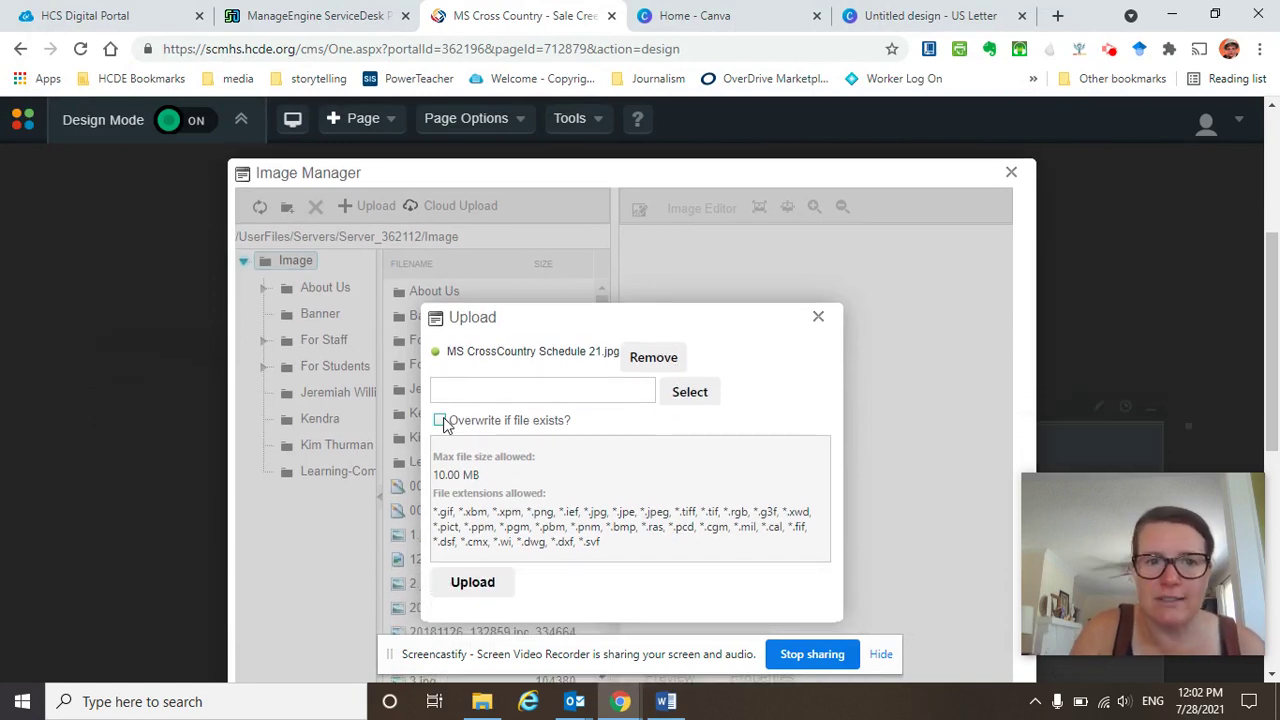
scroll(566, 447, "down", 1)
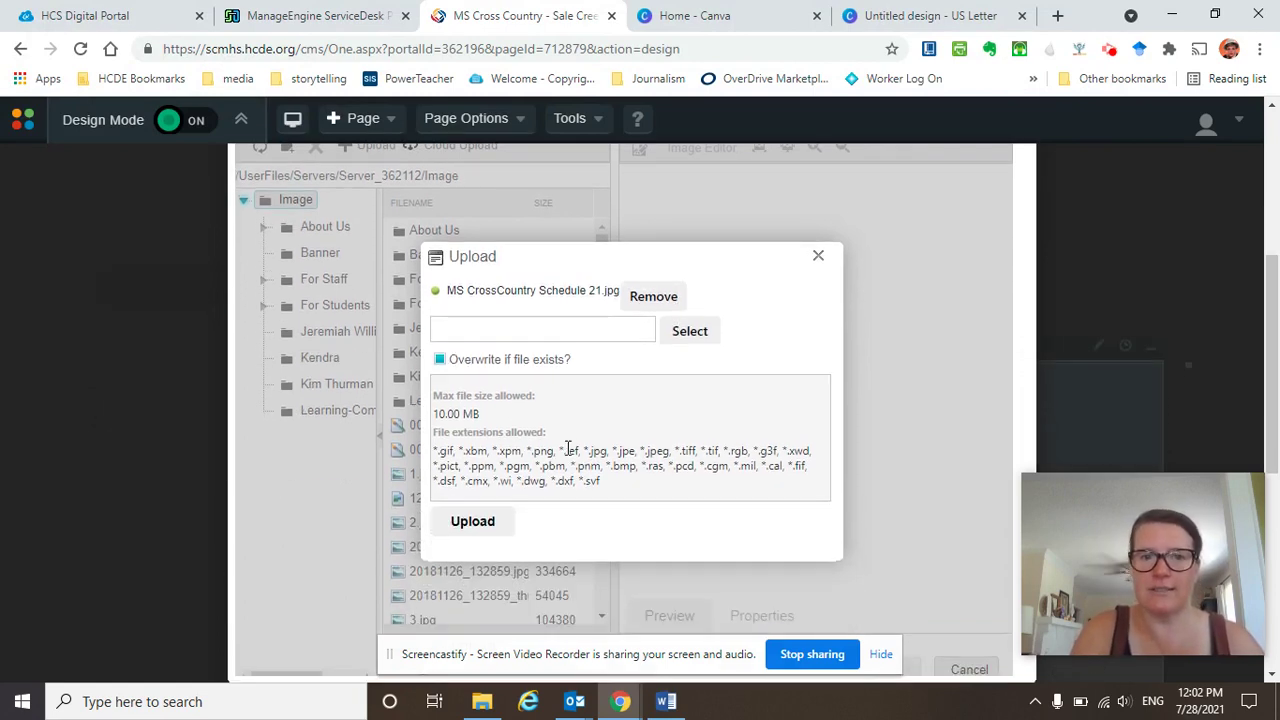
left_click(472, 522)
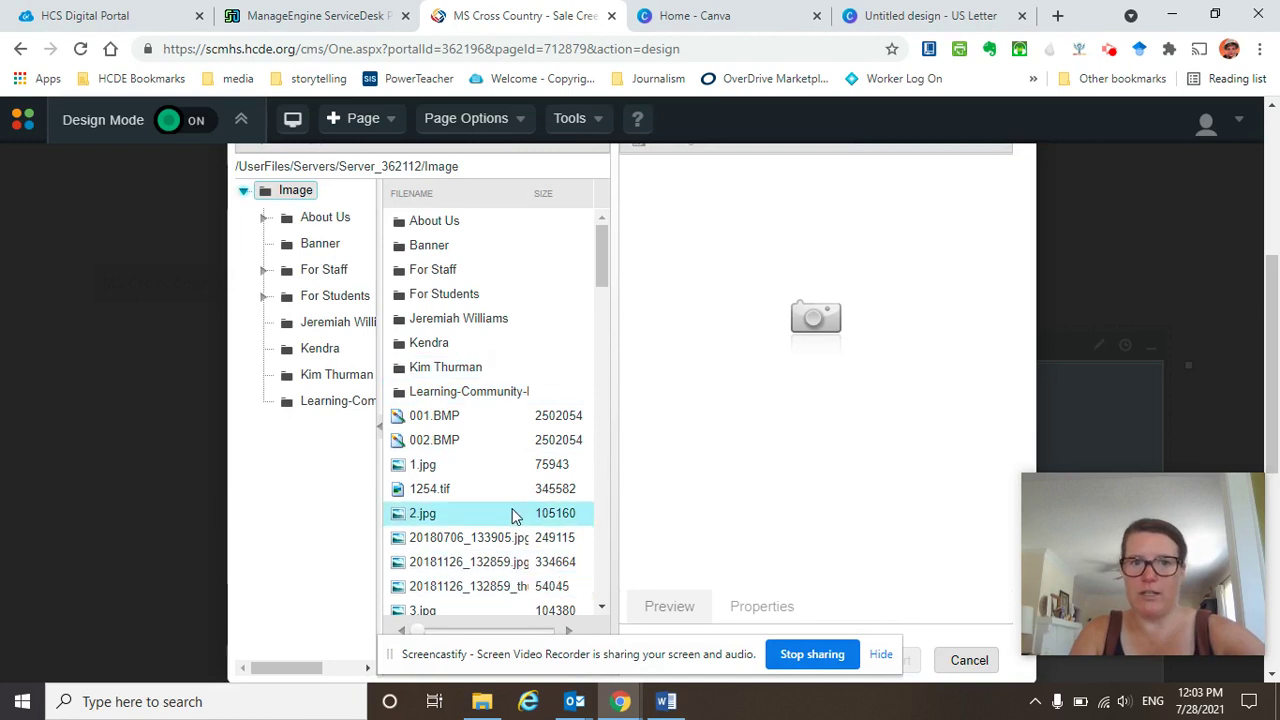
Go through the Image folder's file list and open its second page.
scroll(516, 518, "down", 3)
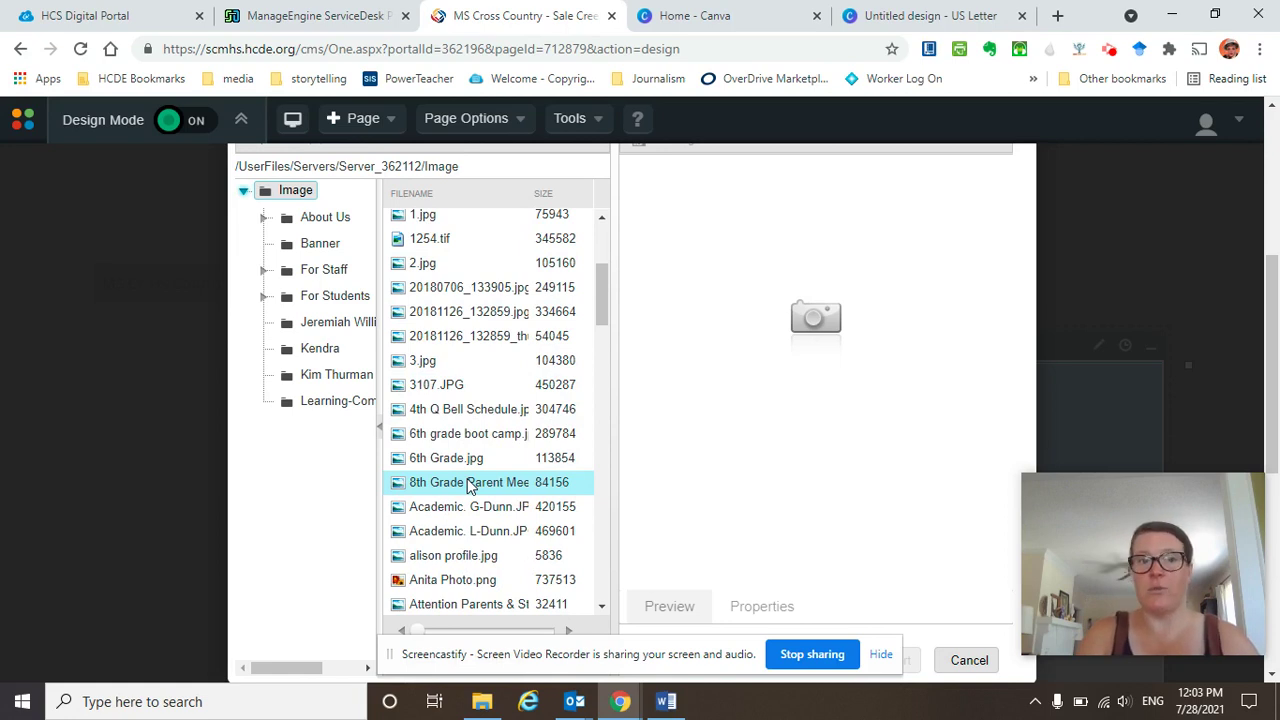
left_click(450, 289)
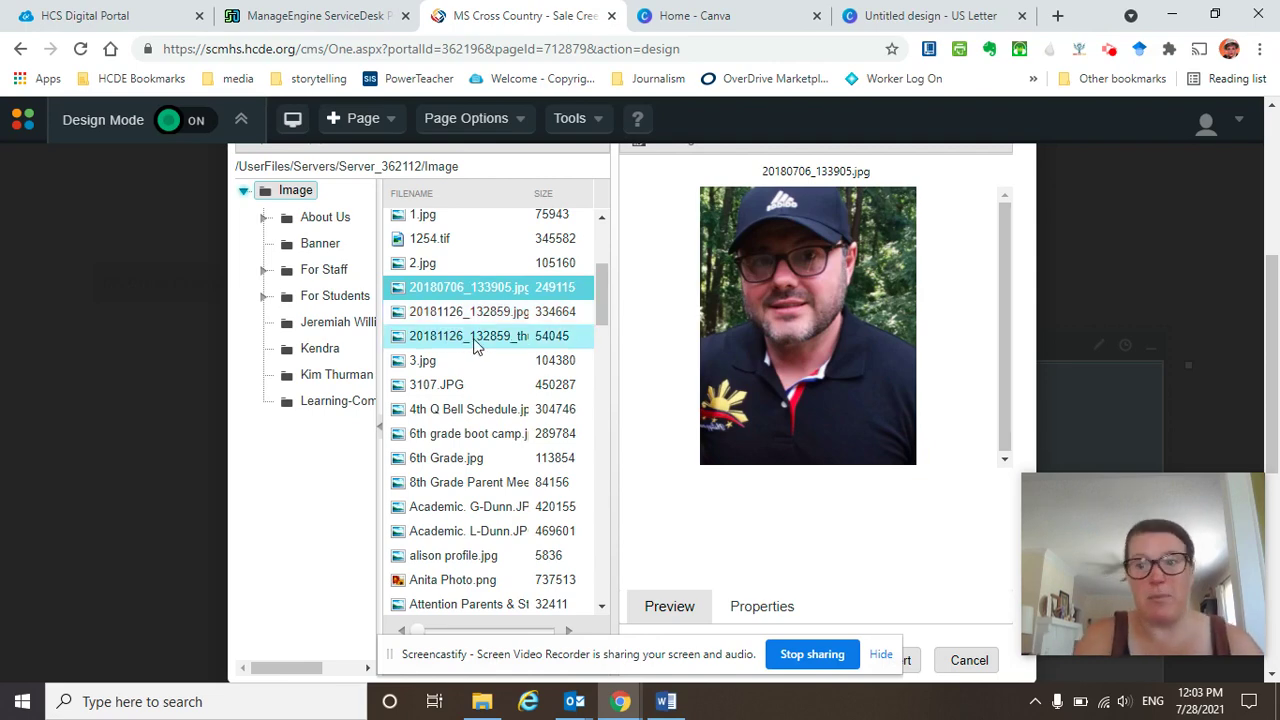
scroll(474, 345, "down", 3)
scroll(476, 345, "down", 15)
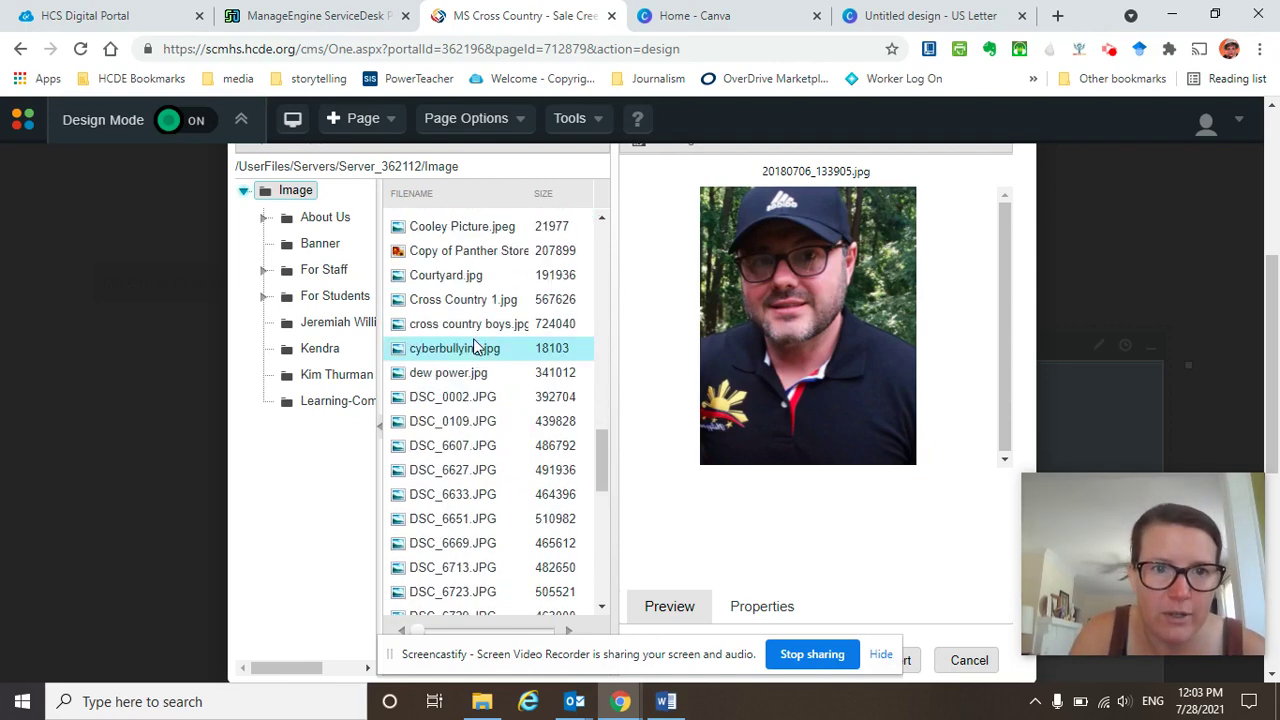
scroll(476, 345, "down", 15)
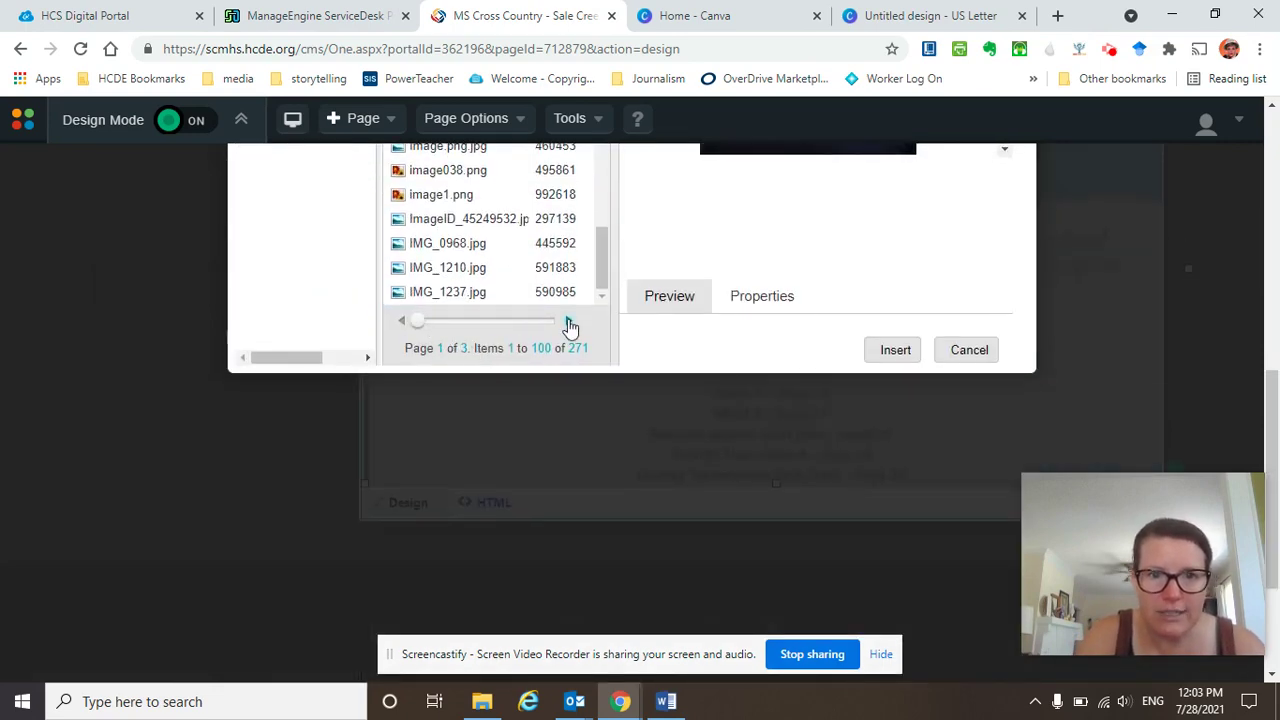
left_click(568, 321)
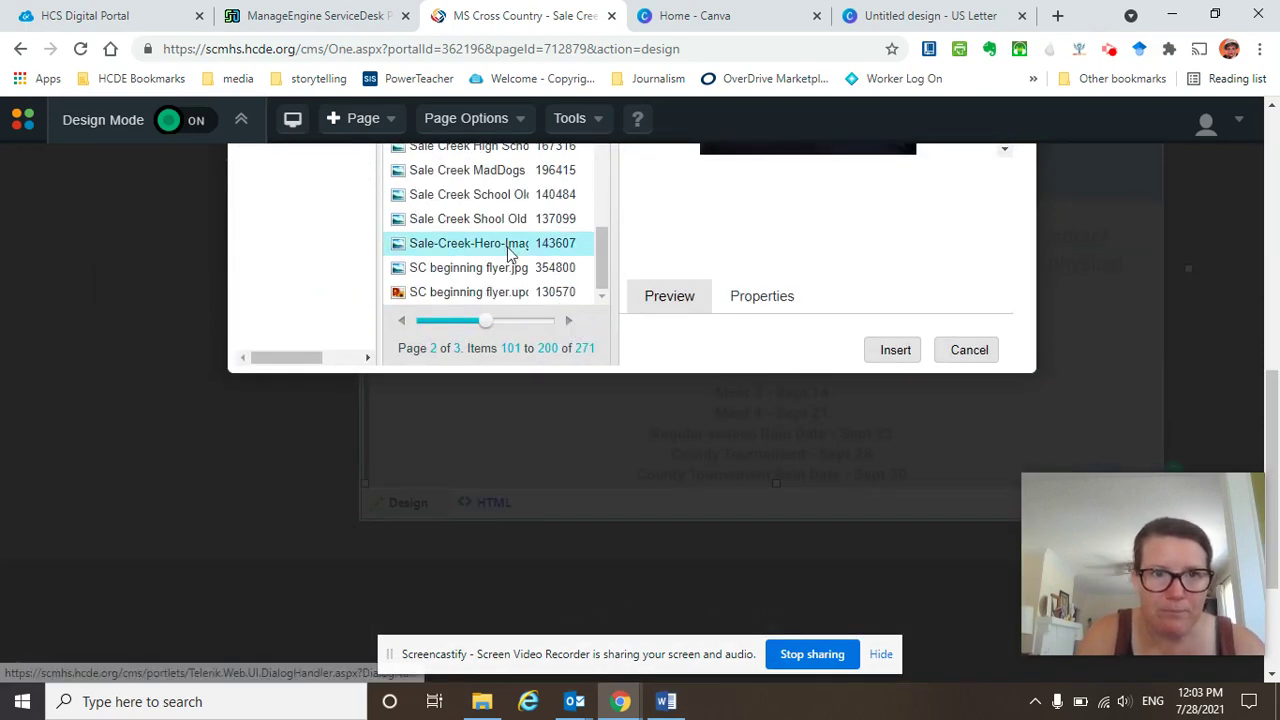
Widen the file list to show full file names and select MS CrossCountry Schedule 21.jpg.
scroll(508, 249, "up", 5)
scroll(754, 233, "up", 2)
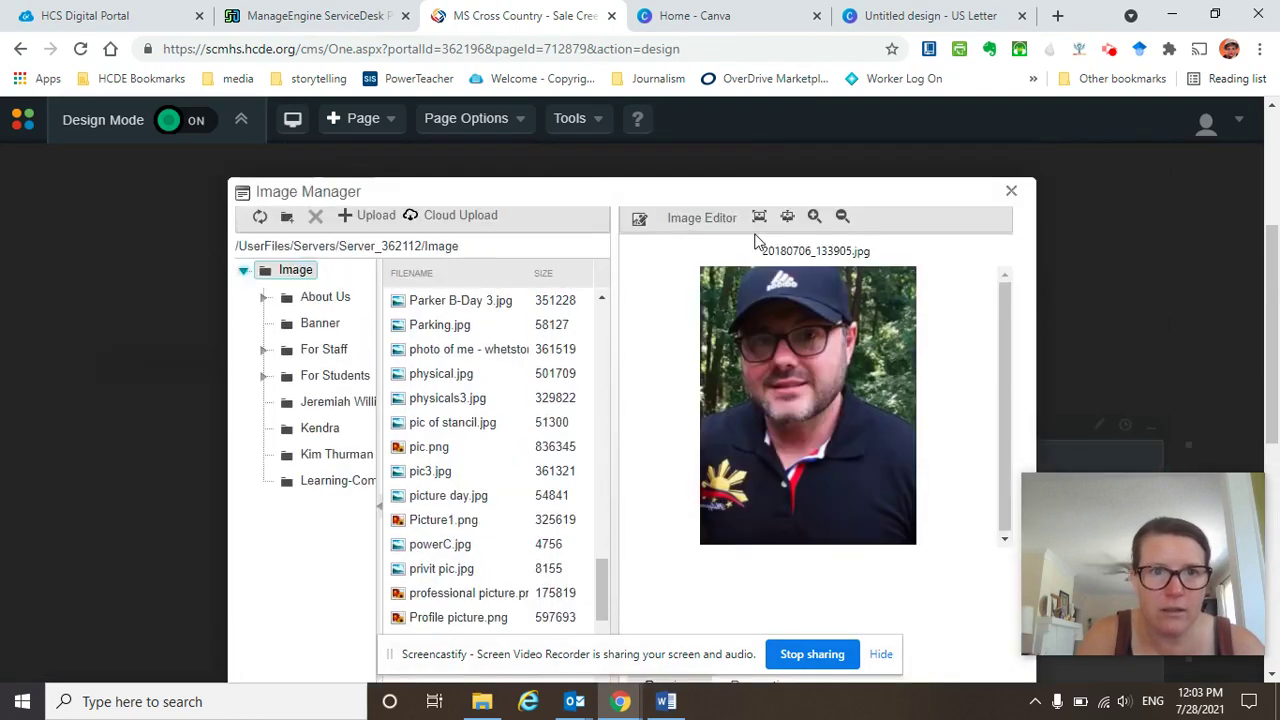
scroll(417, 319, "up", 3)
scroll(417, 319, "up", 2)
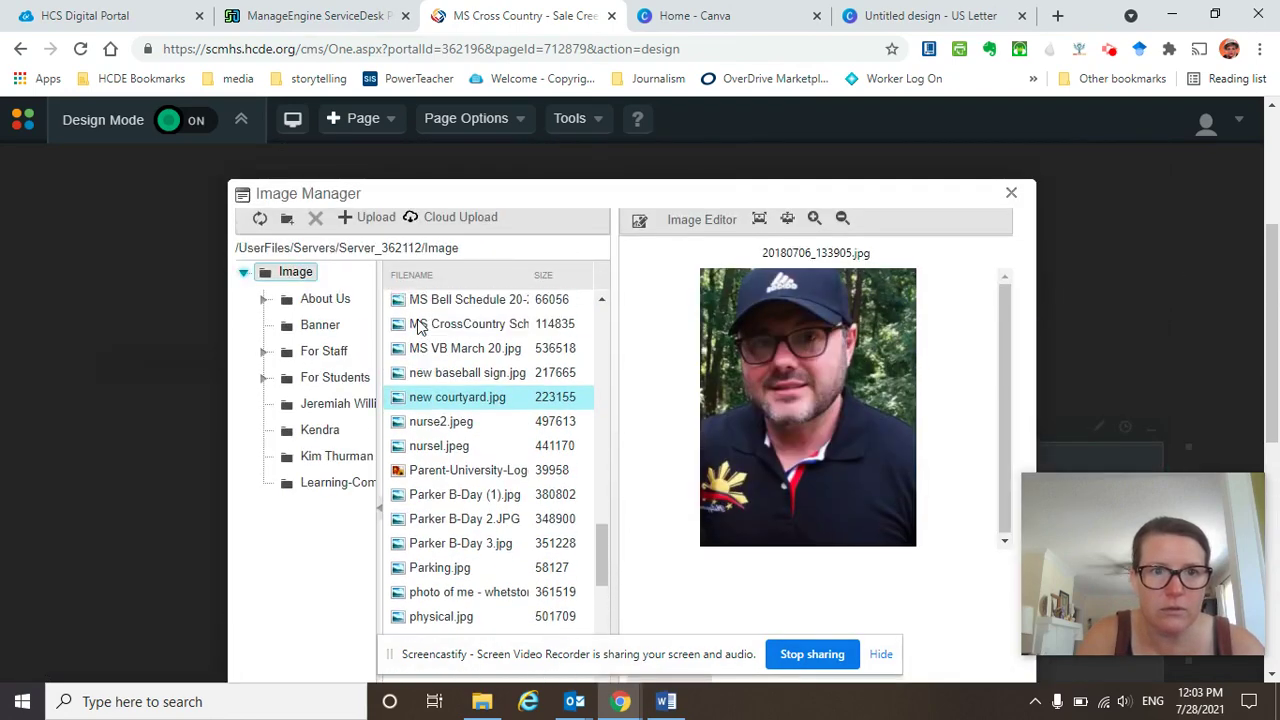
left_click(420, 355)
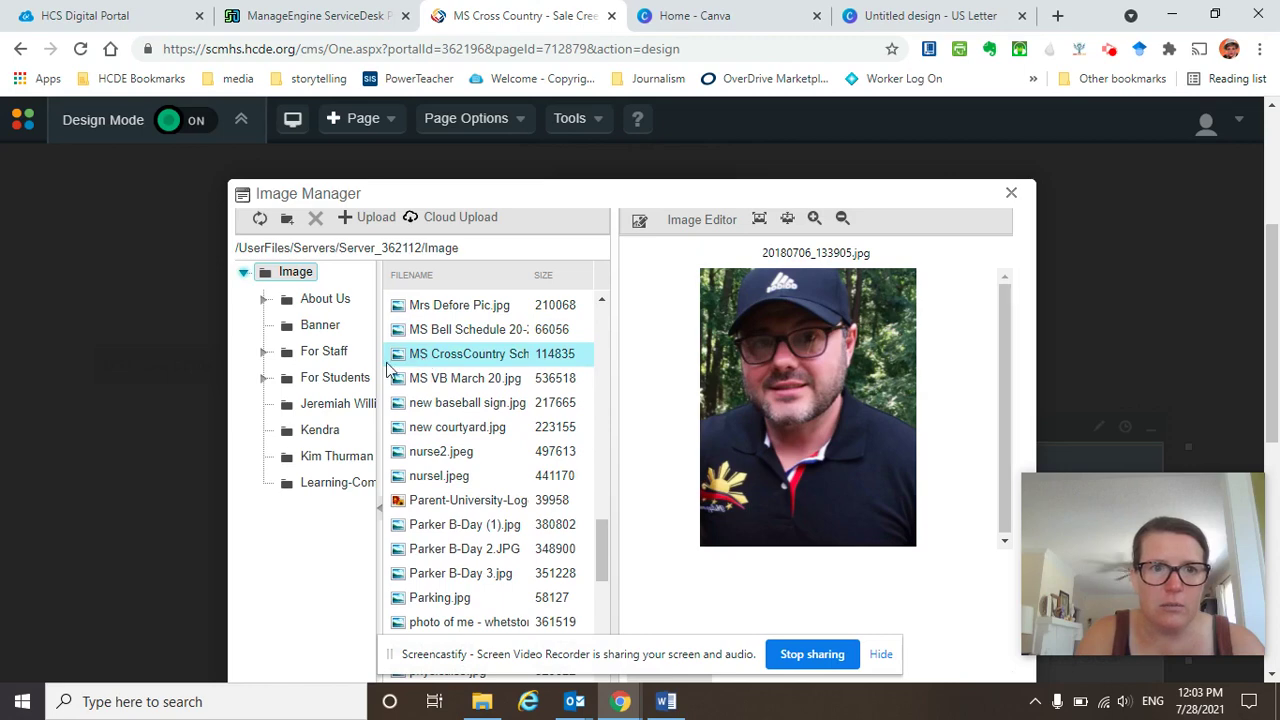
left_click_drag(366, 363, 280, 363)
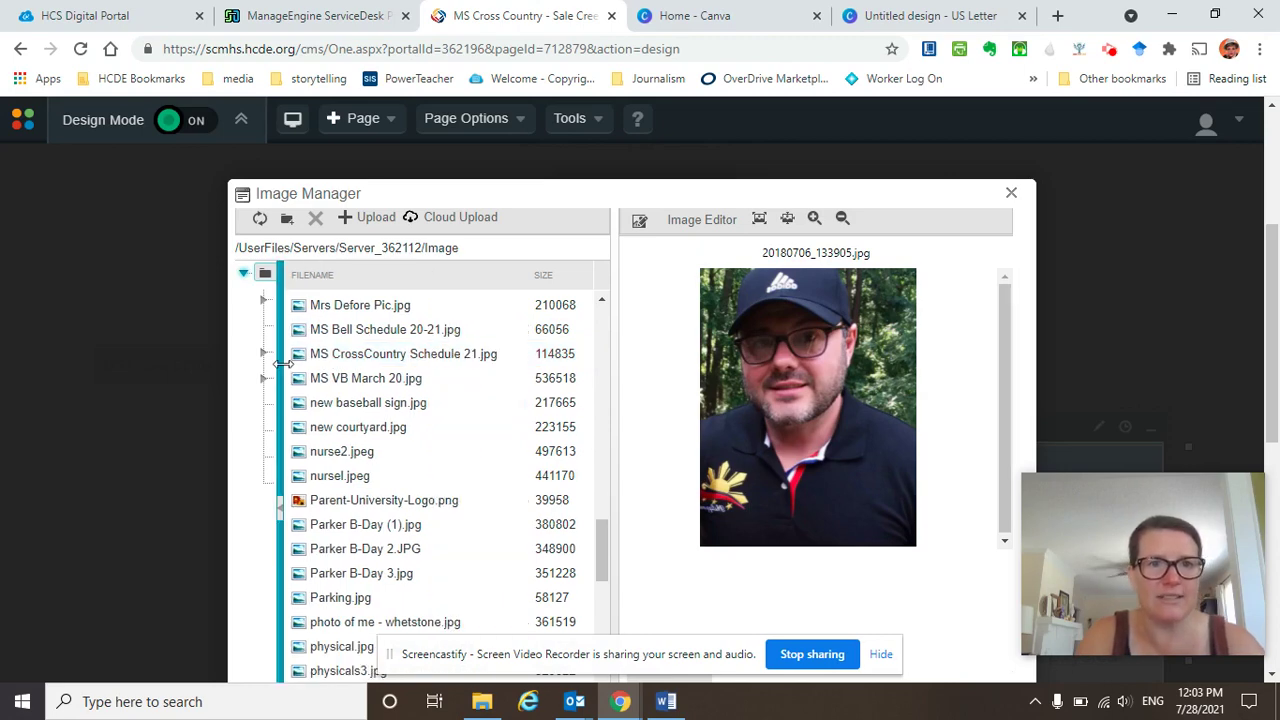
left_click(460, 362)
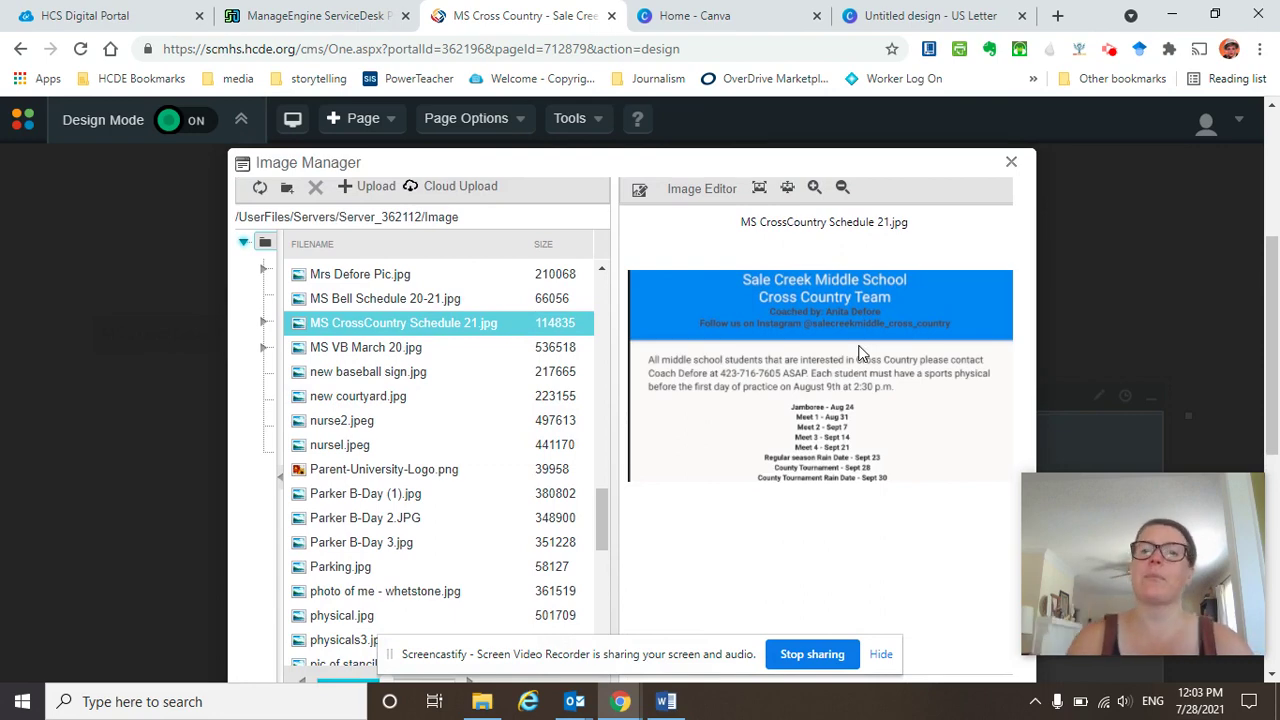
Open the schedule image's properties and check its alt text through to the end.
scroll(858, 352, "down", 2)
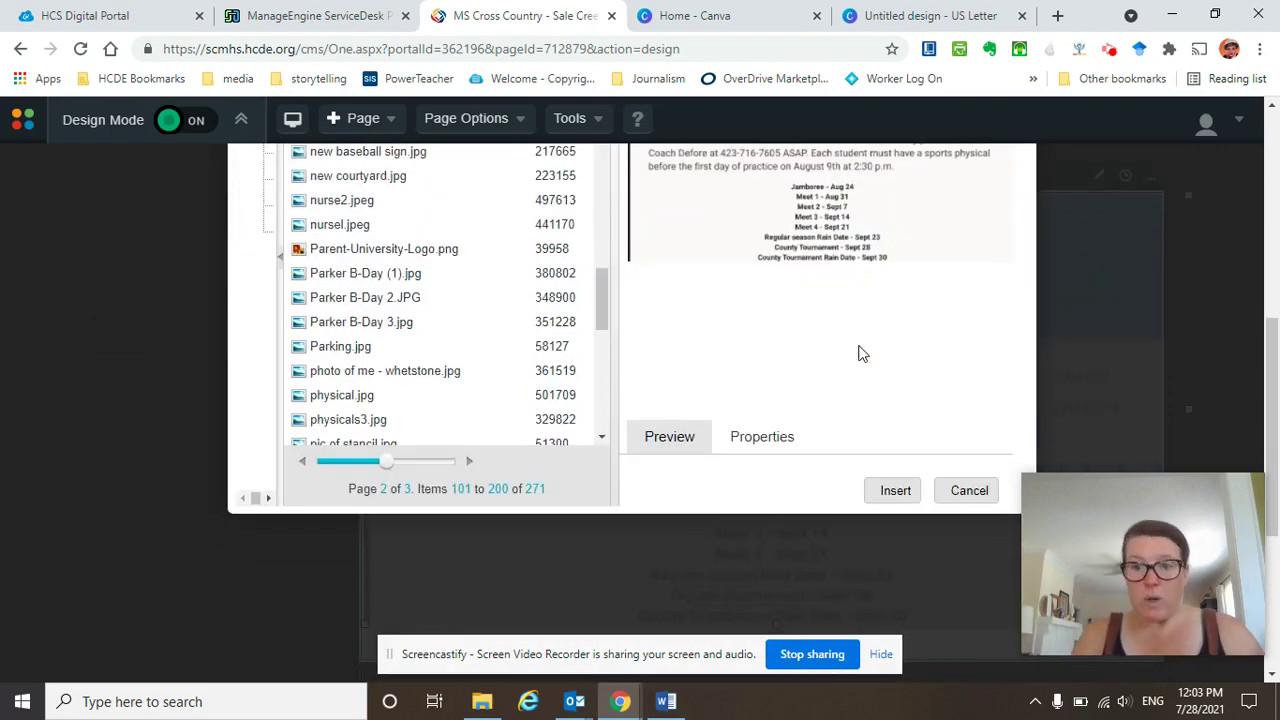
left_click(768, 438)
scroll(772, 440, "up", 2)
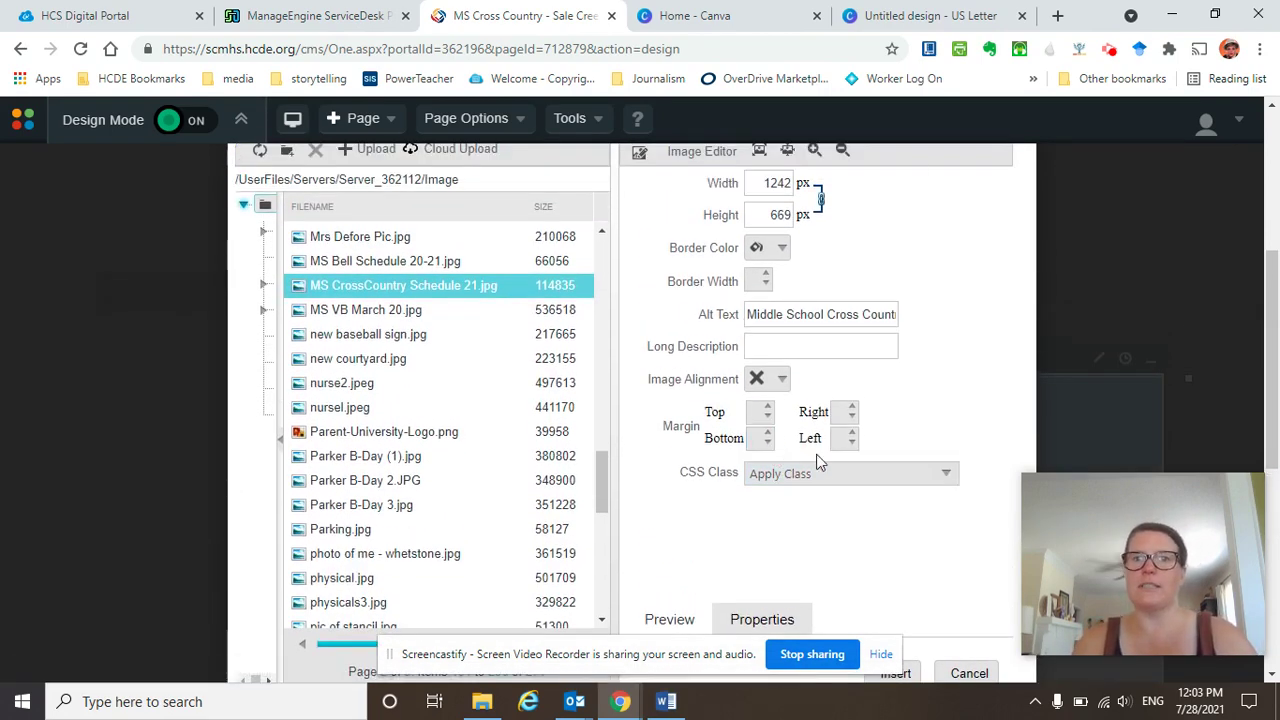
scroll(830, 482, "up", 1)
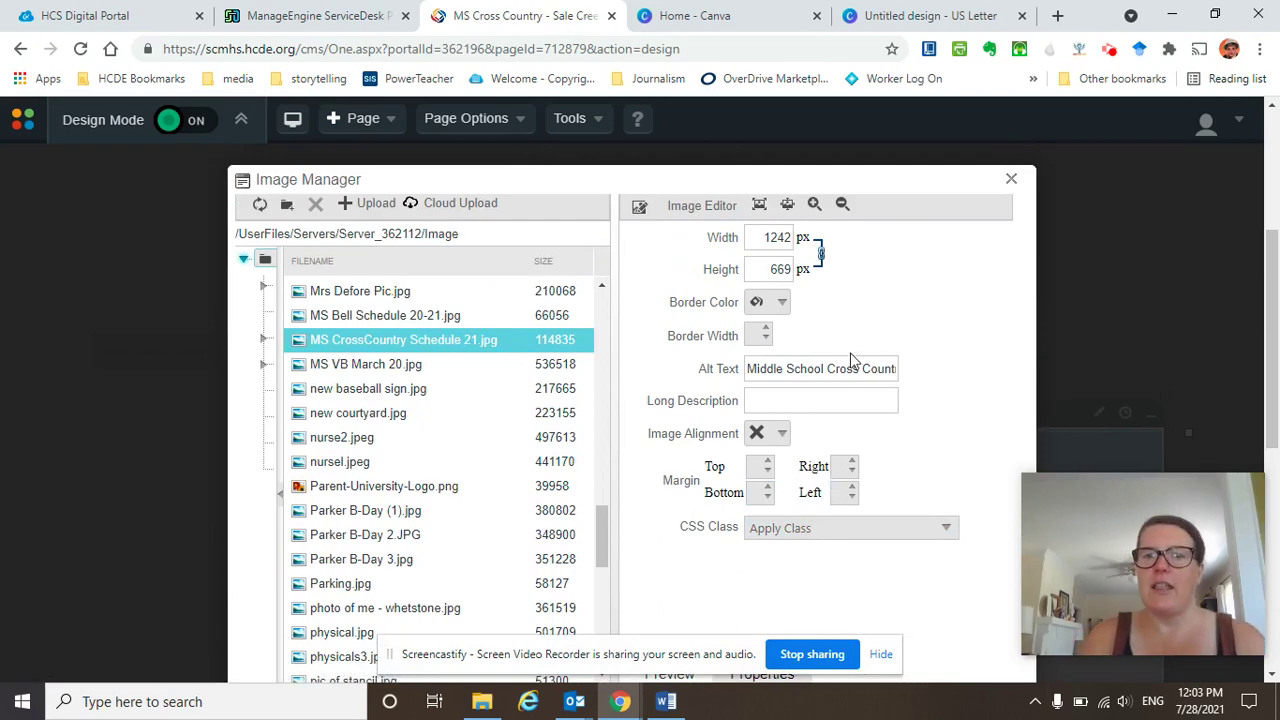
left_click(838, 362)
triple_click(838, 362)
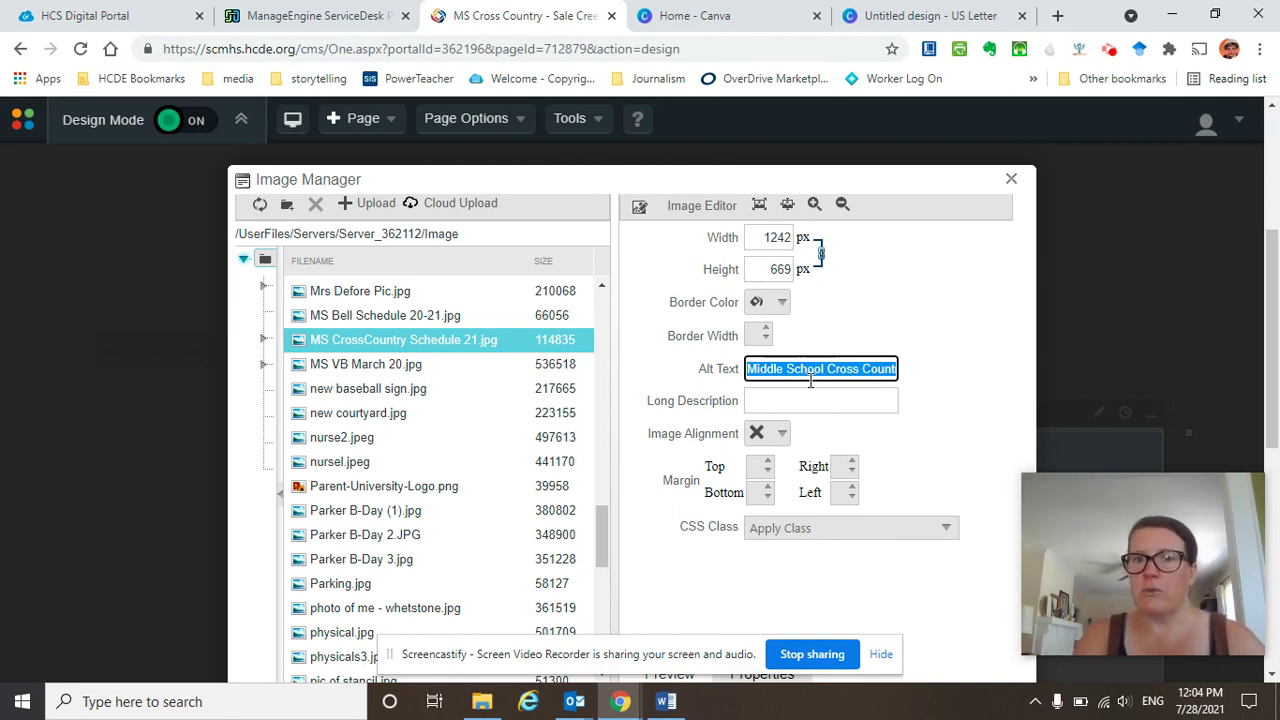
left_click(813, 380)
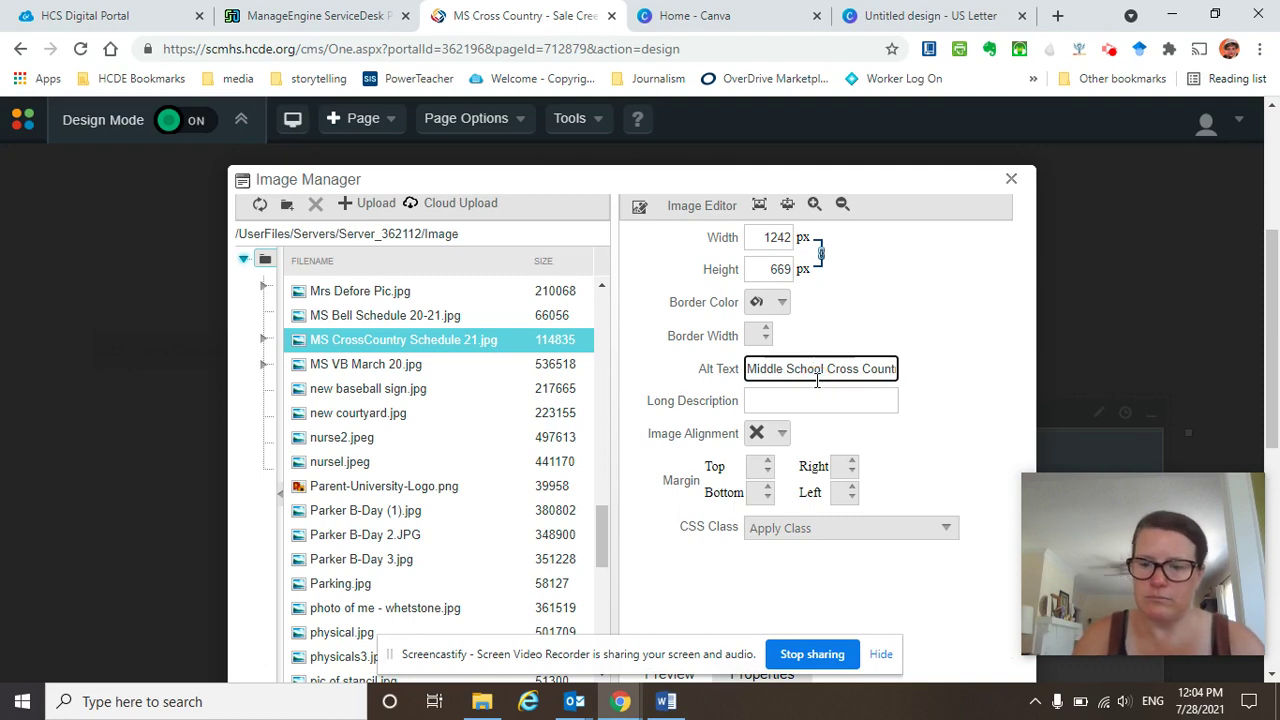
key("End")
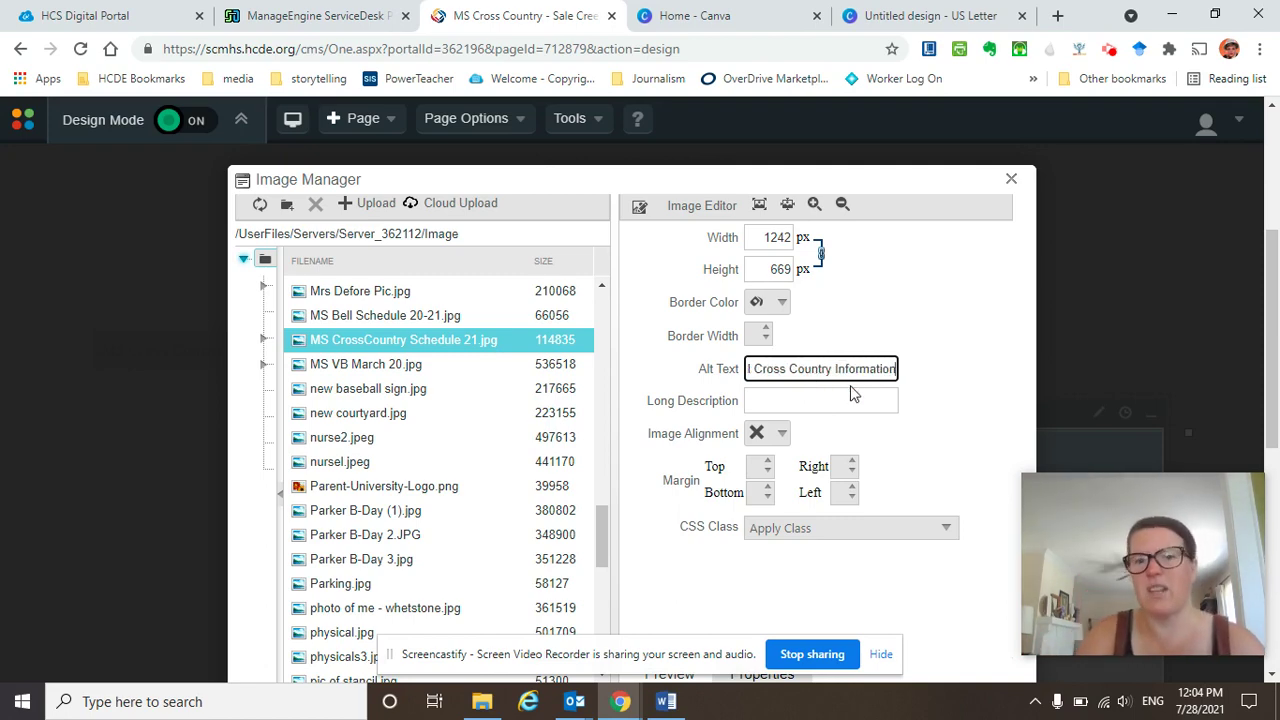
Insert the schedule image into the Content portlet and publish the portlet.
scroll(938, 398, "down", 2)
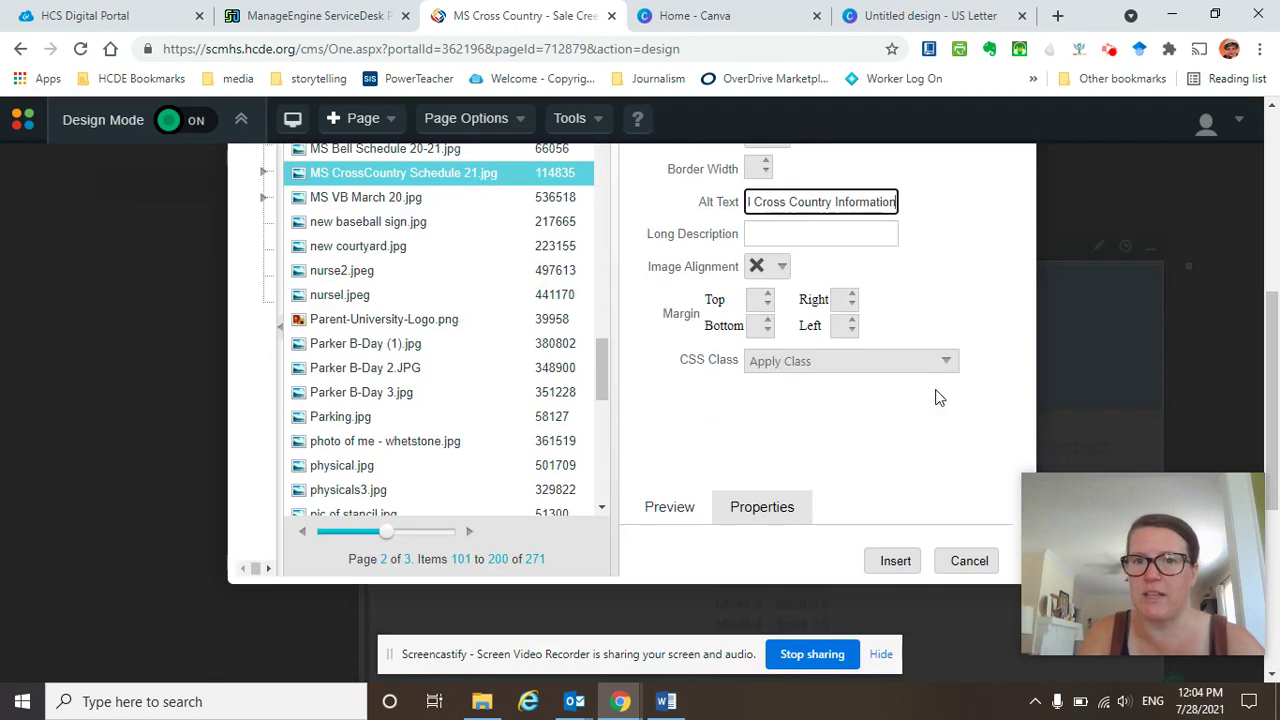
left_click(896, 562)
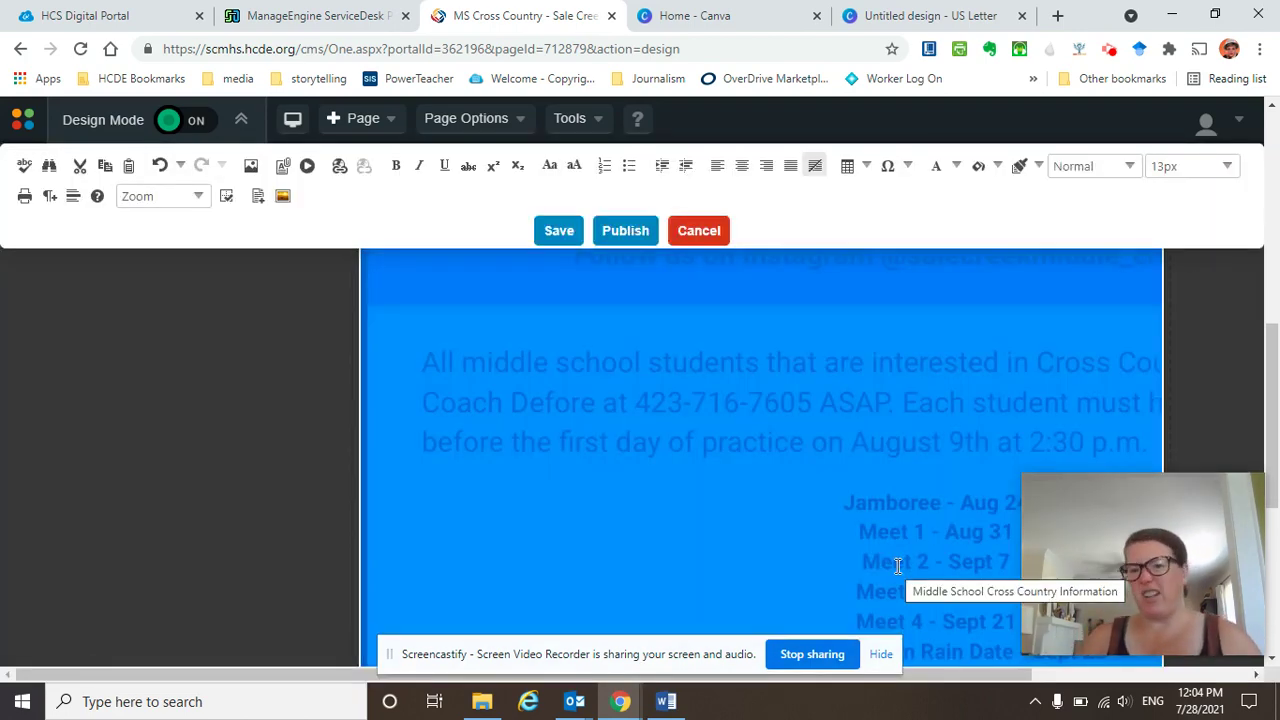
scroll(897, 566, "up", 1)
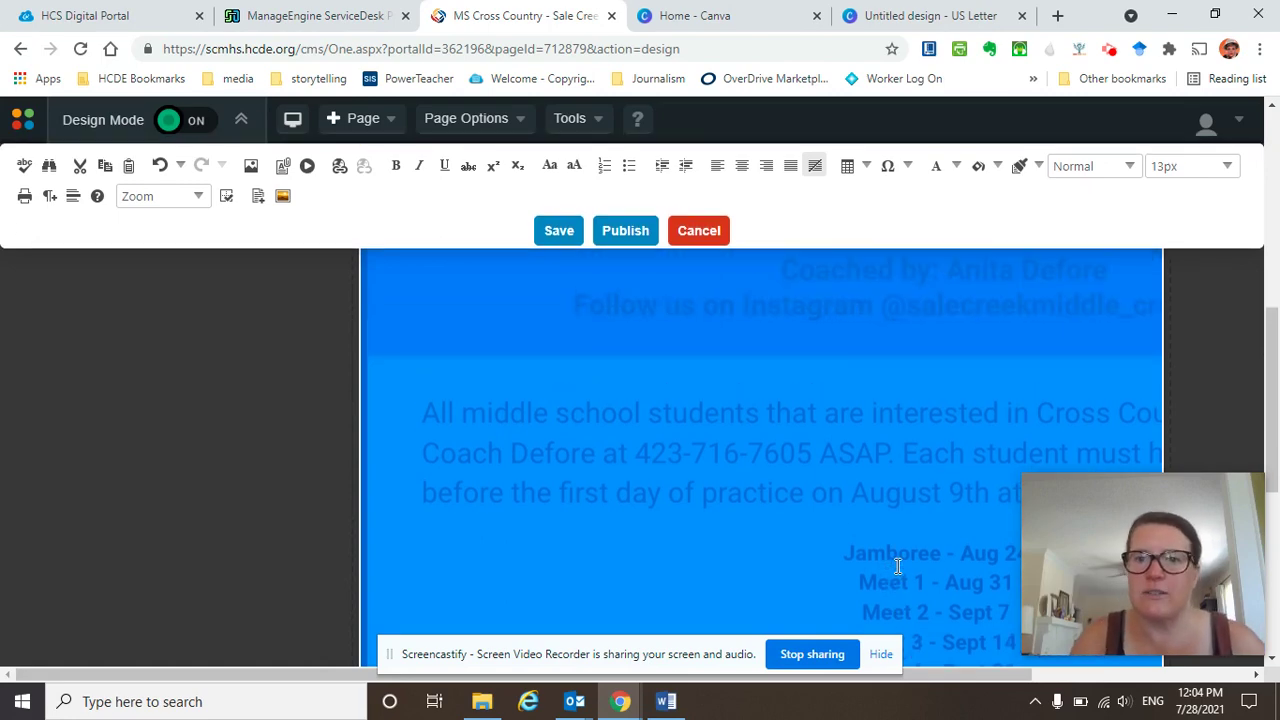
scroll(897, 566, "up", 1)
scroll(940, 535, "up", 2)
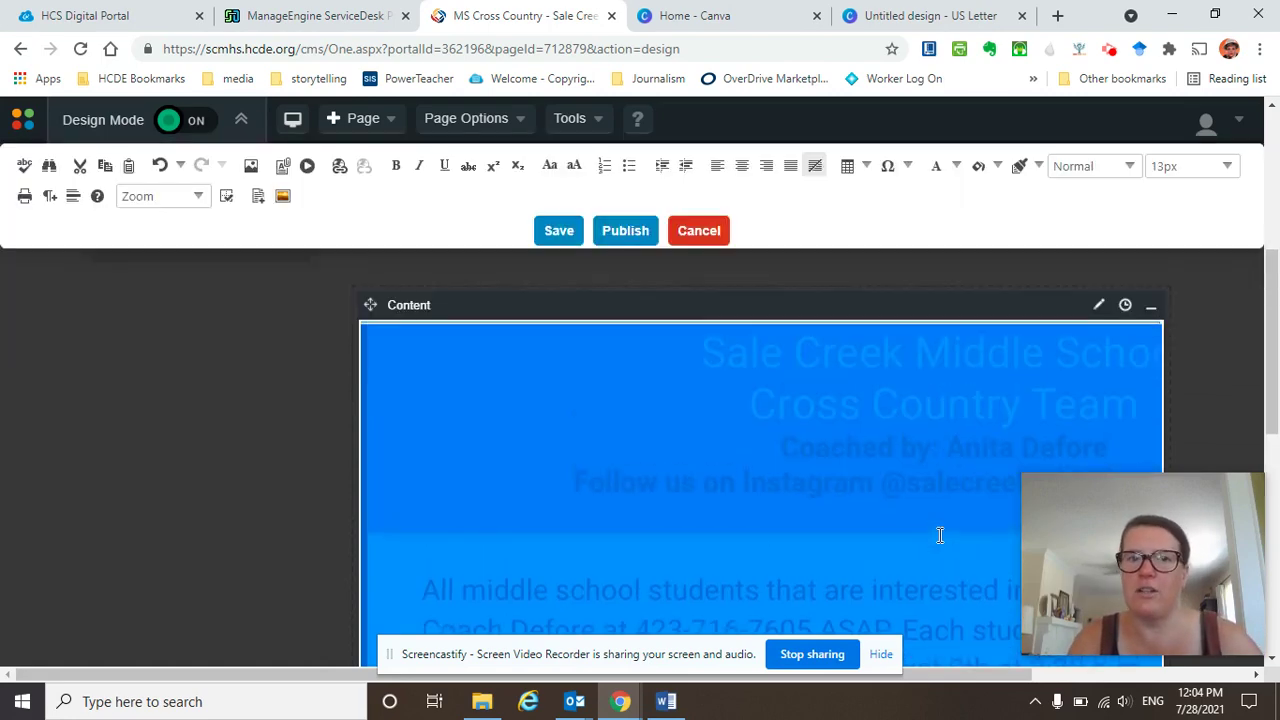
left_click(630, 234)
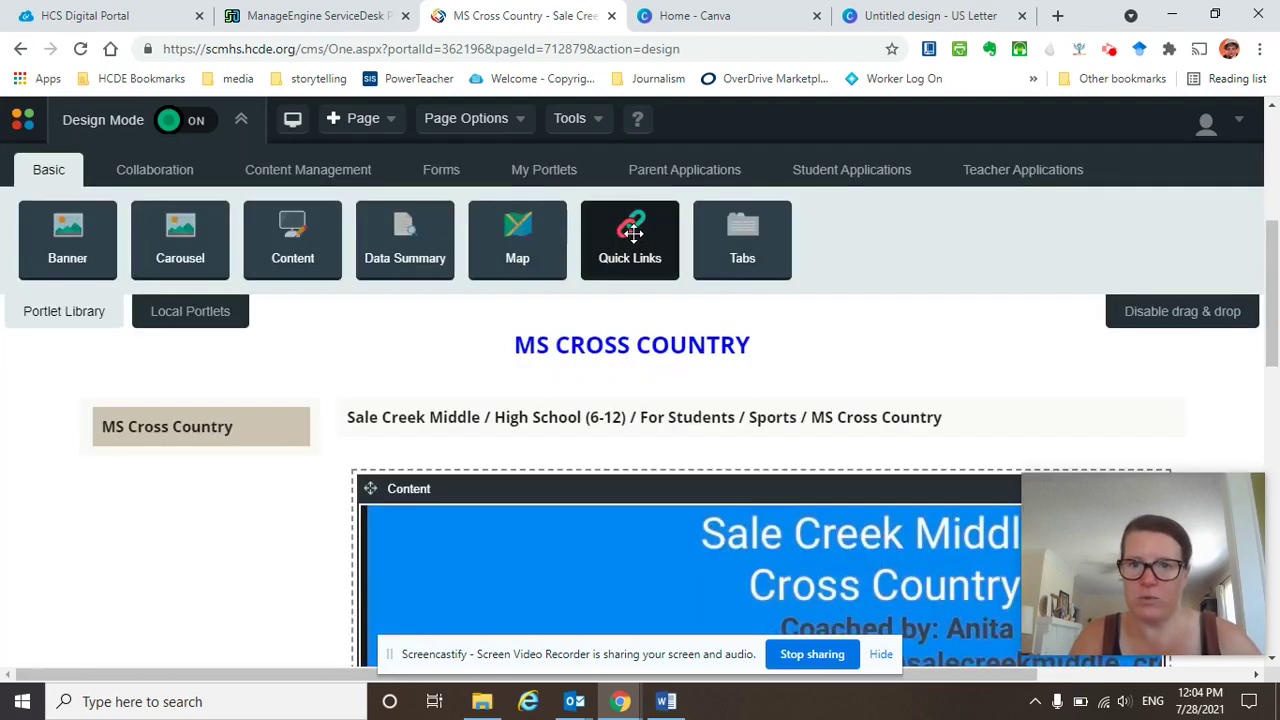
Turn off Design Mode and examine how the schedule image fits on the MS Cross Country page.
left_click(172, 127)
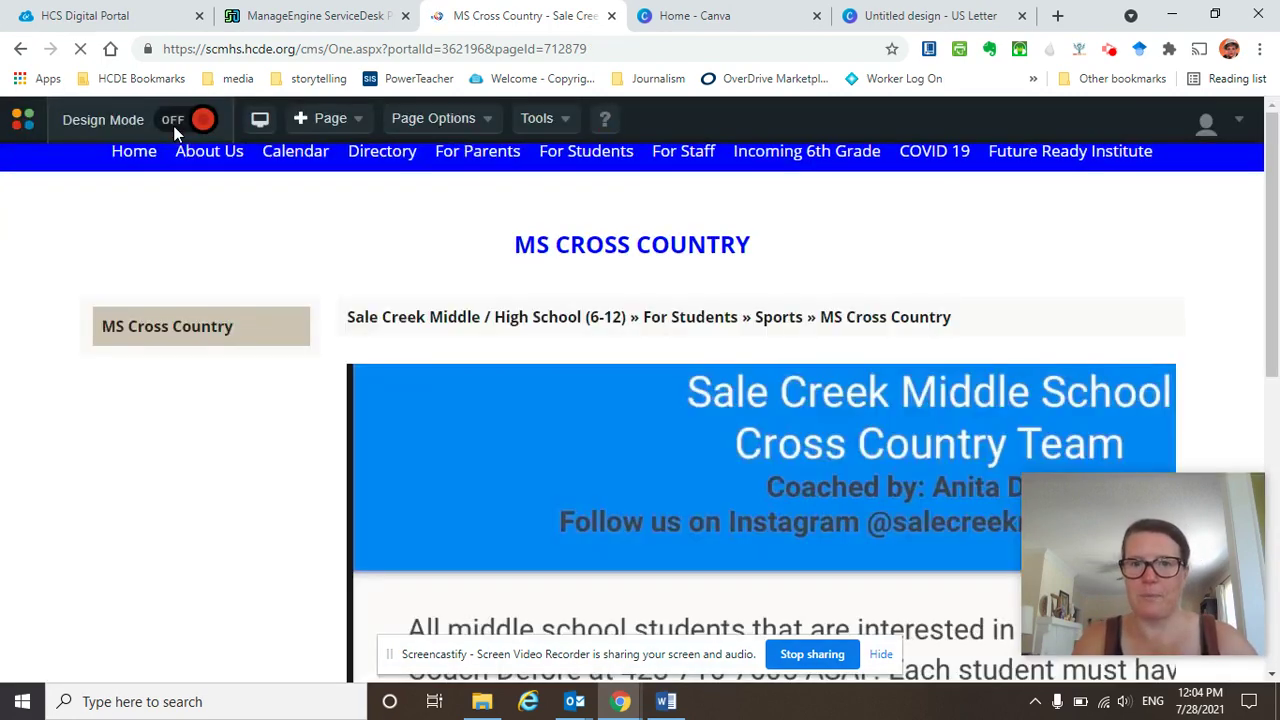
scroll(527, 384, "down", 12)
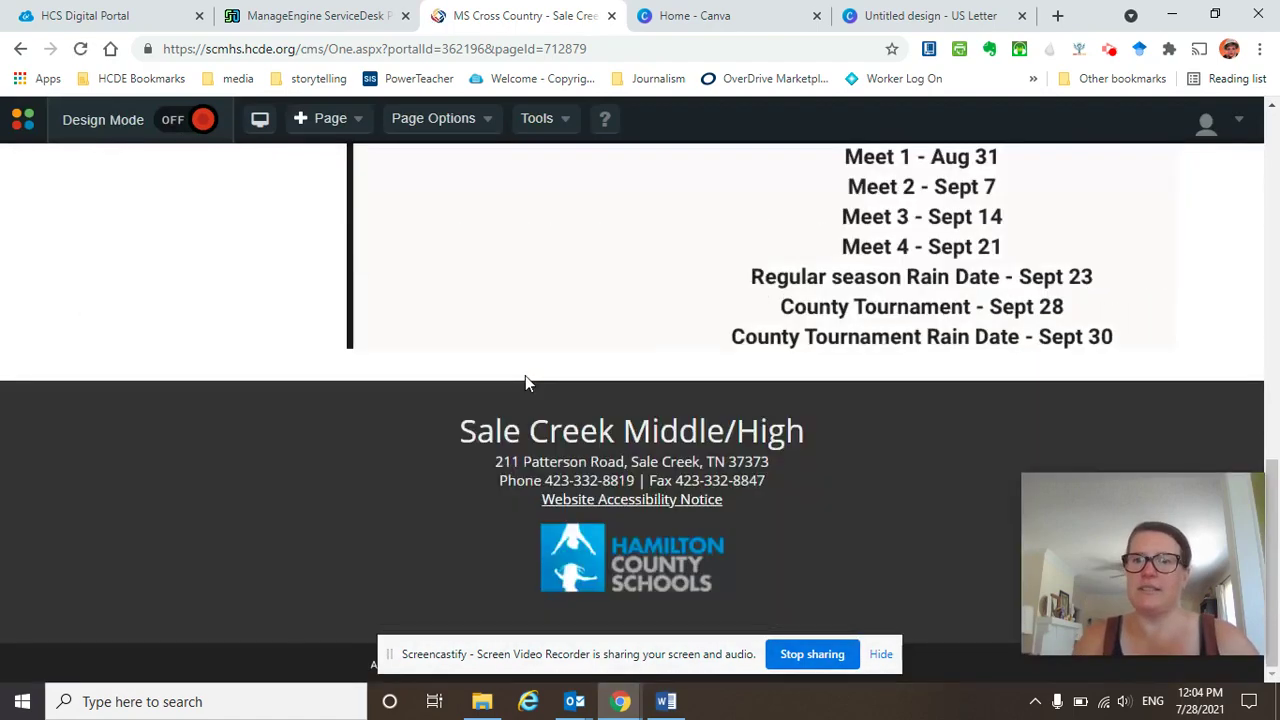
scroll(527, 384, "up", 3)
scroll(525, 380, "up", 1)
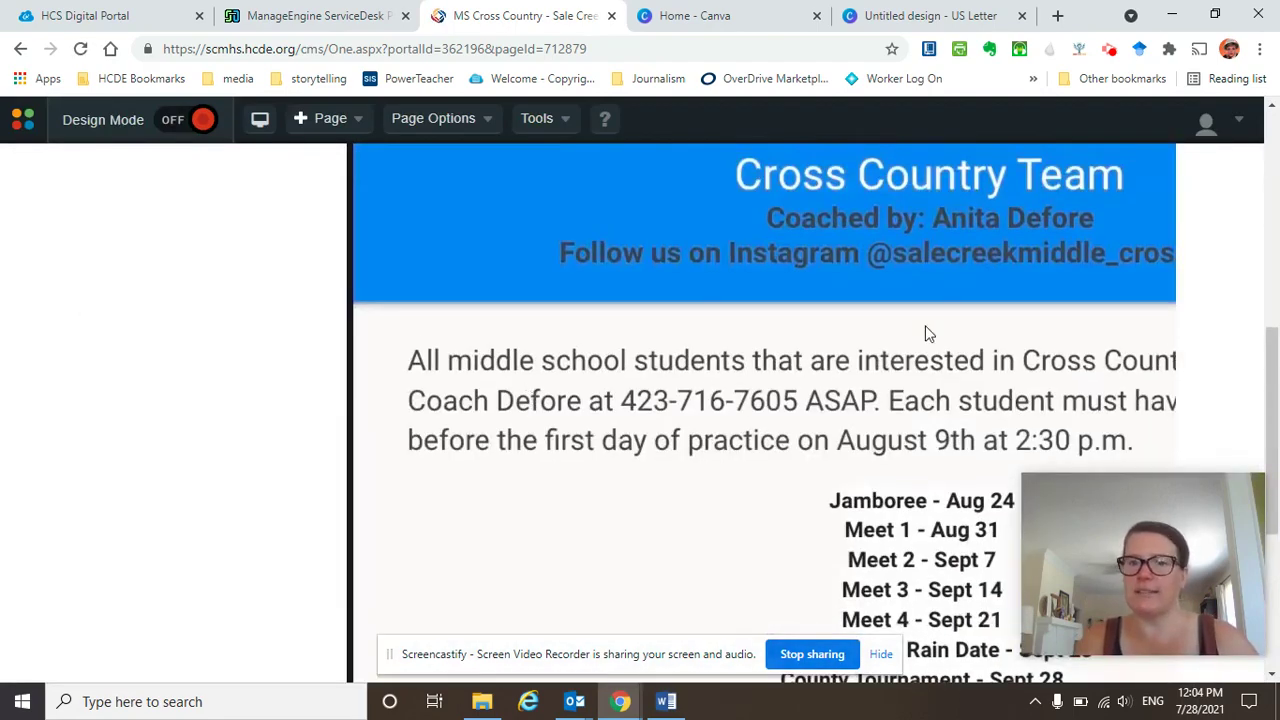
scroll(763, 316, "up", 5)
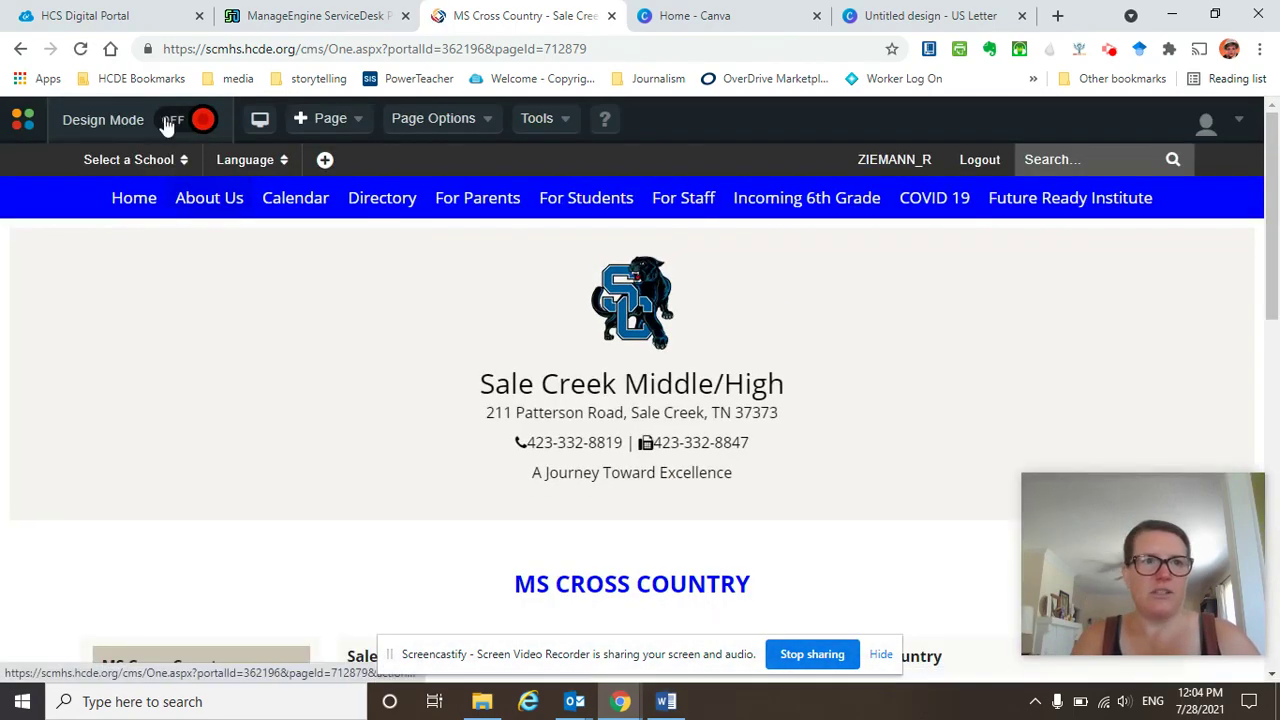
Turn Design Mode back on, edit the Content portlet and shrink the schedule image to fit within the portlet's width.
left_click(177, 118)
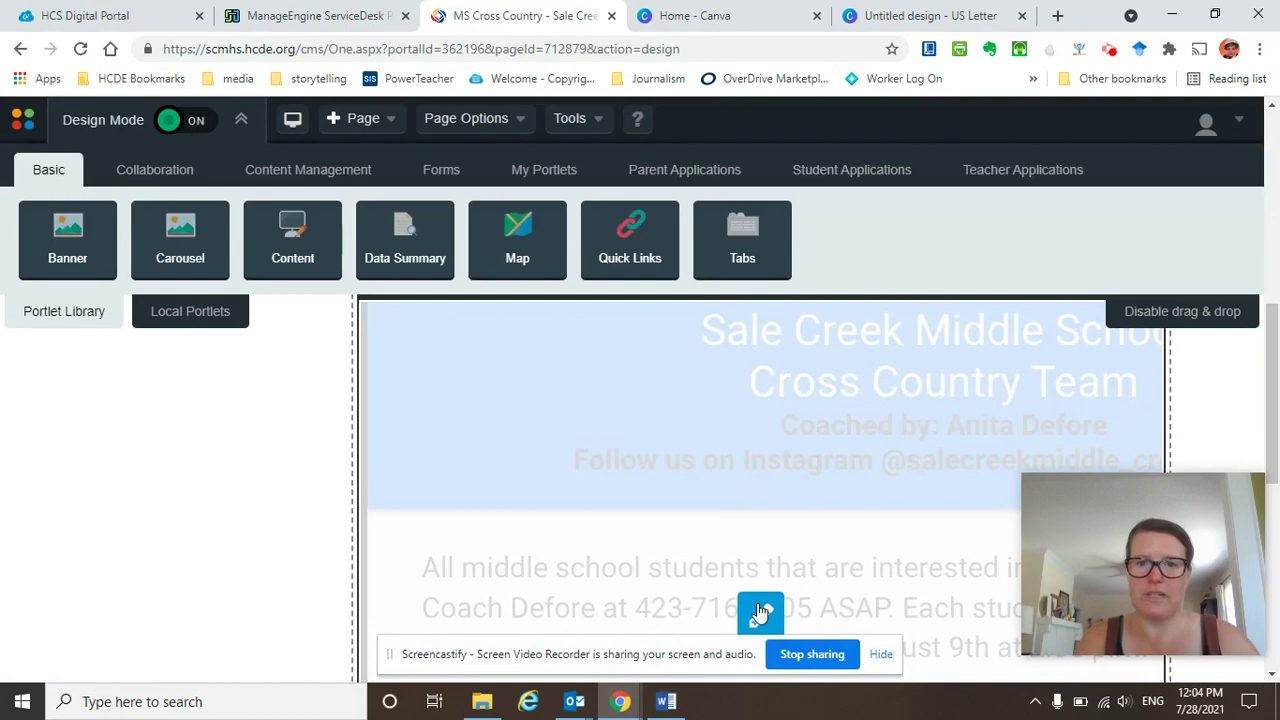
left_click(760, 612)
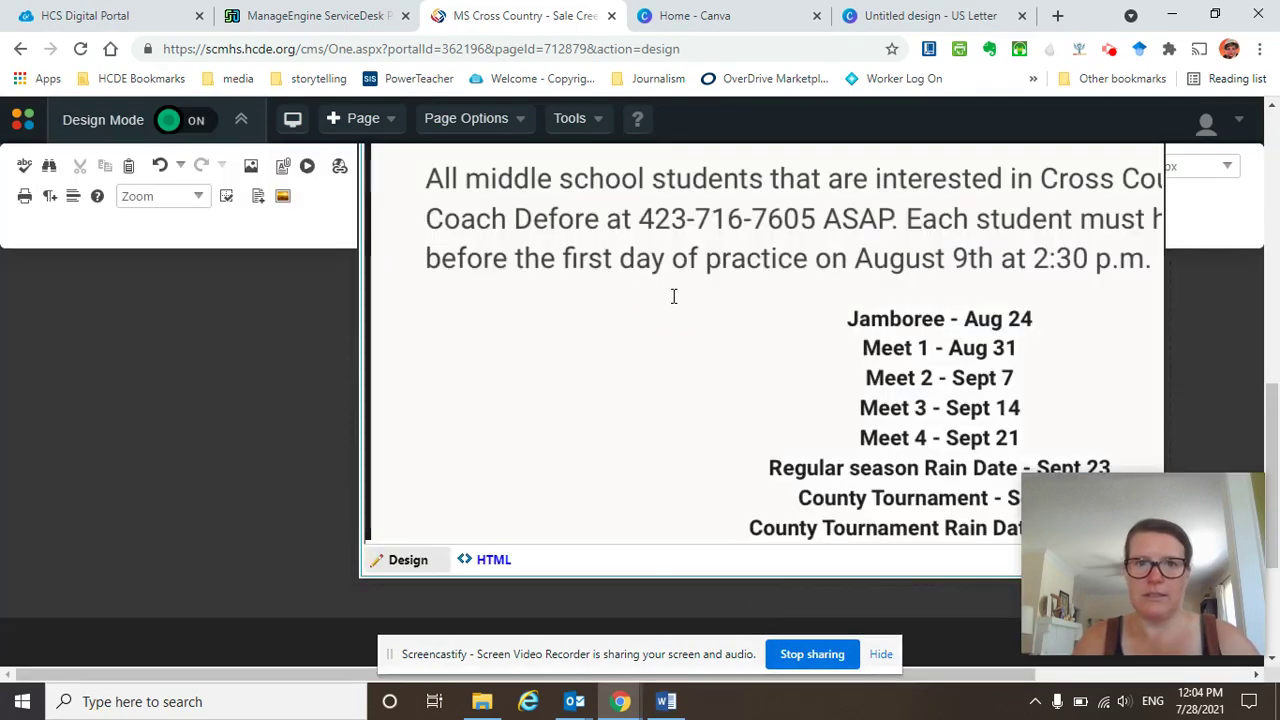
key("ctrl+a")
scroll(674, 296, "up", 1)
scroll(674, 296, "up", 2)
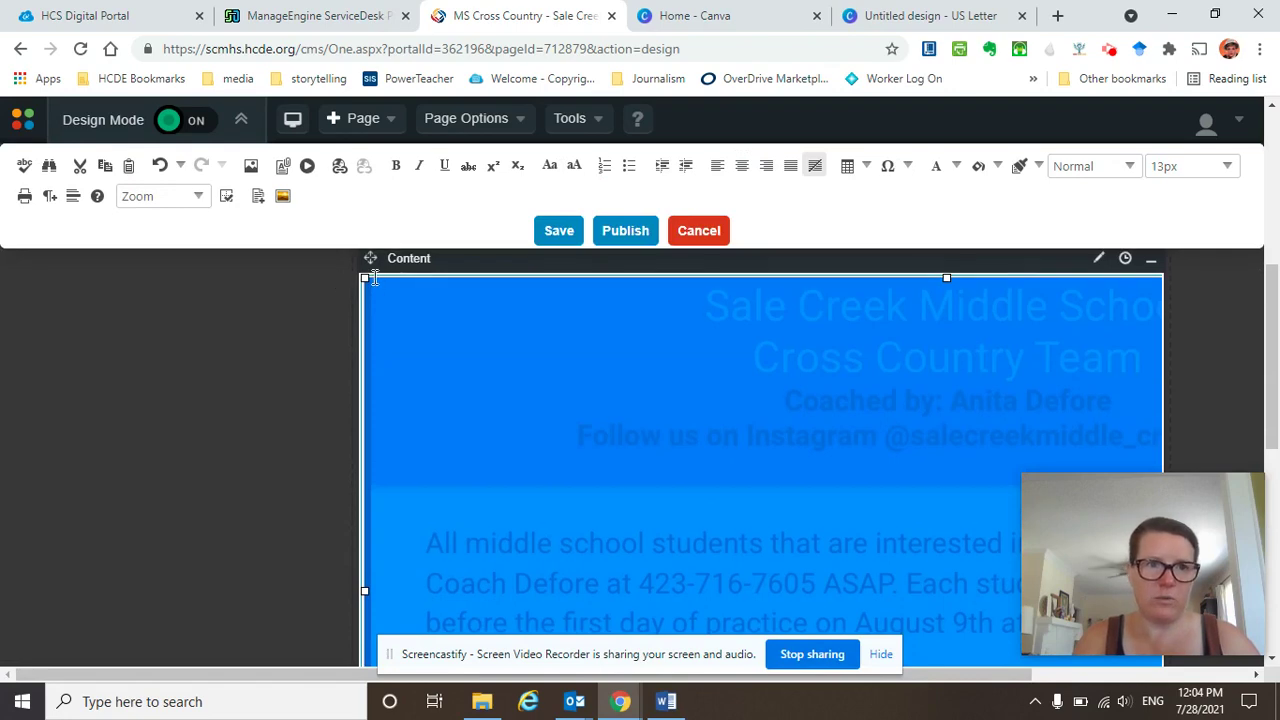
left_click_drag(365, 279, 546, 375)
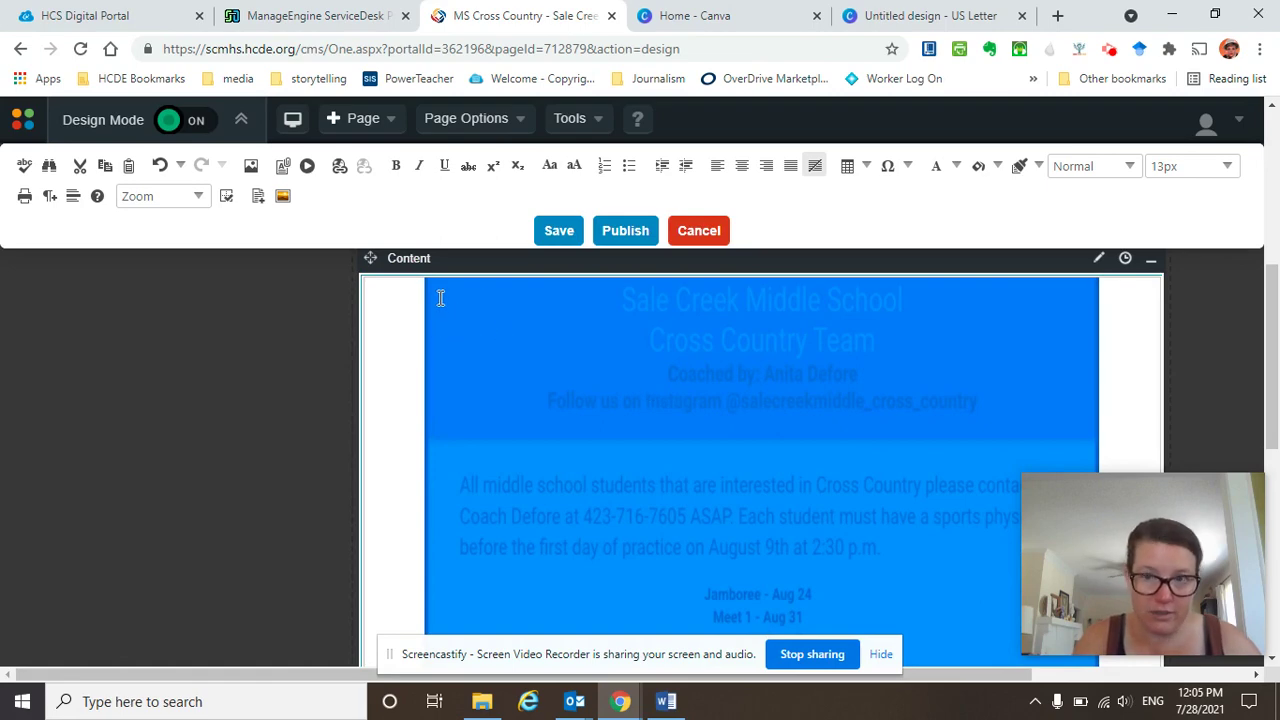
scroll(440, 298, "up", 1)
left_click_drag(426, 346, 375, 340)
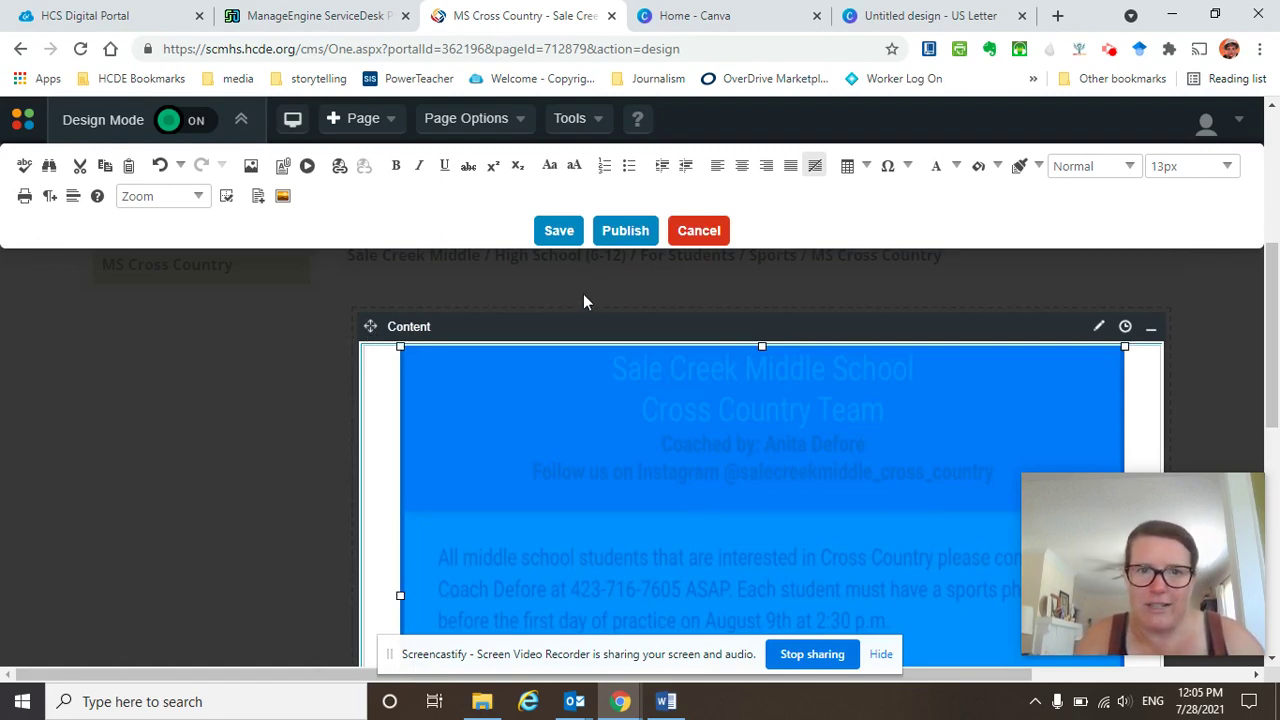
left_click(547, 395)
left_click(380, 421)
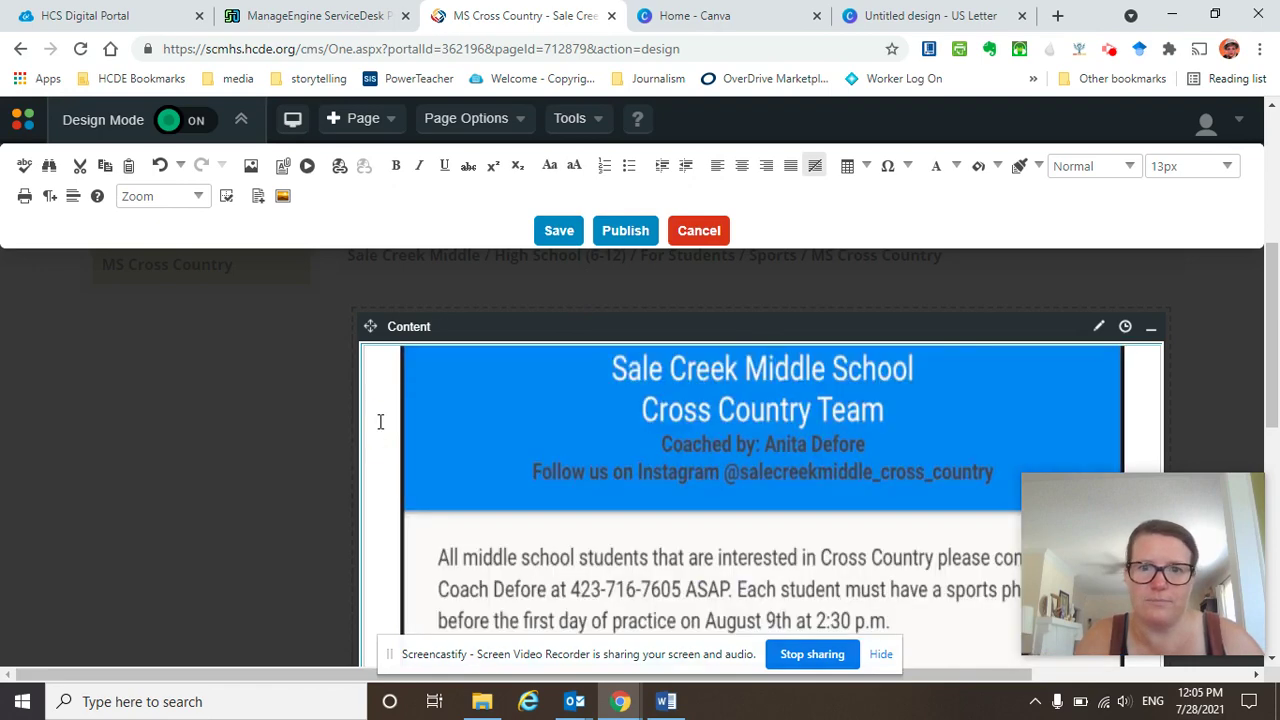
Check the resized schedule image down to its last line, publish the Content portlet and turn off Design Mode.
scroll(557, 460, "down", 3)
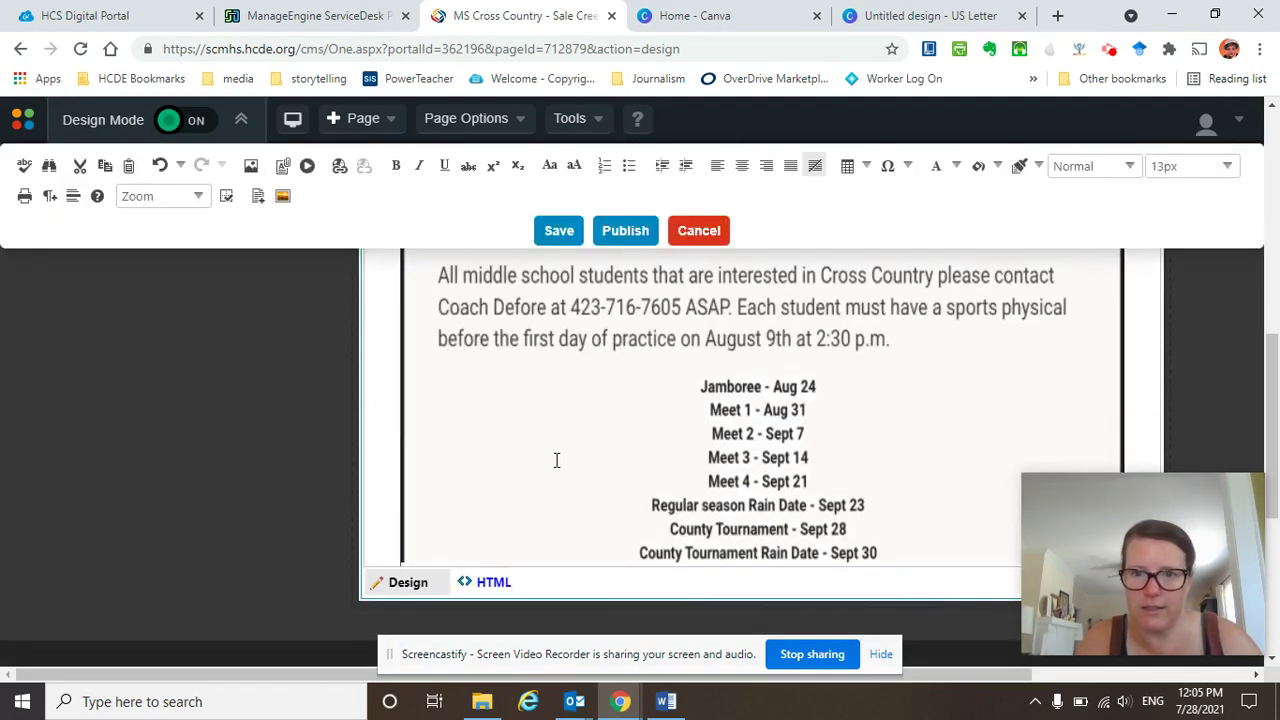
scroll(557, 460, "down", 1)
scroll(557, 460, "up", 3)
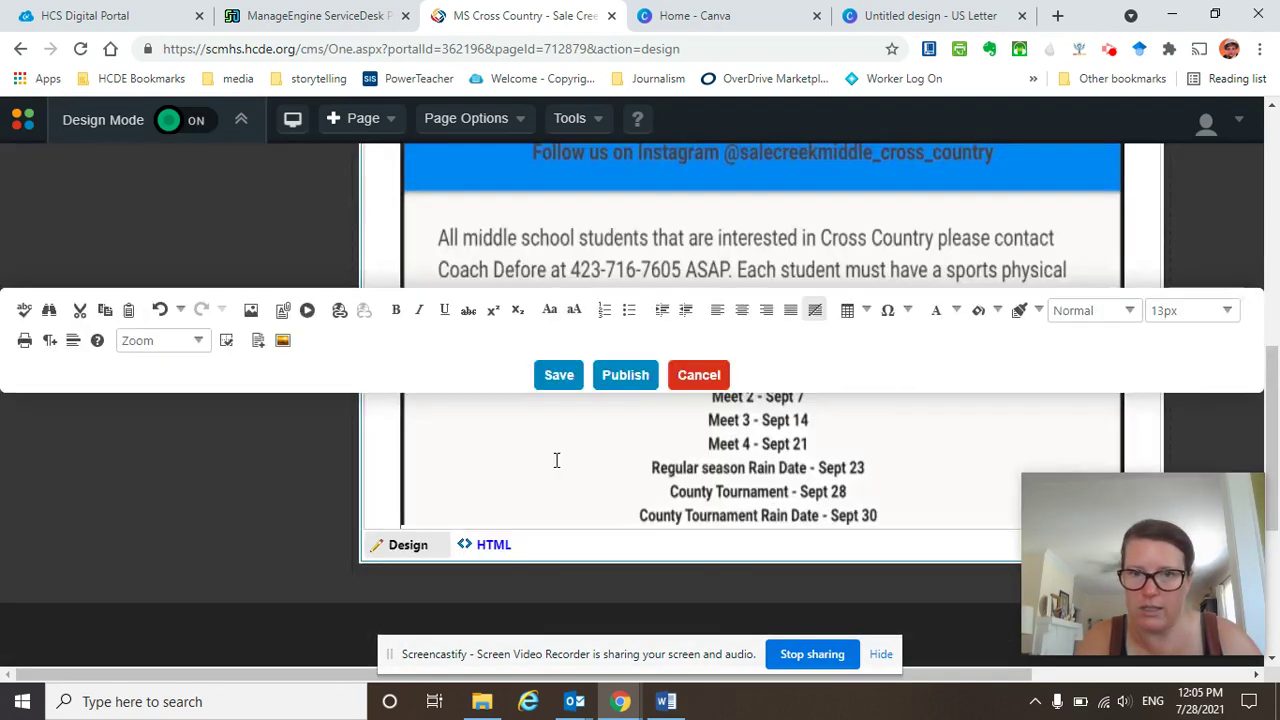
left_click(627, 230)
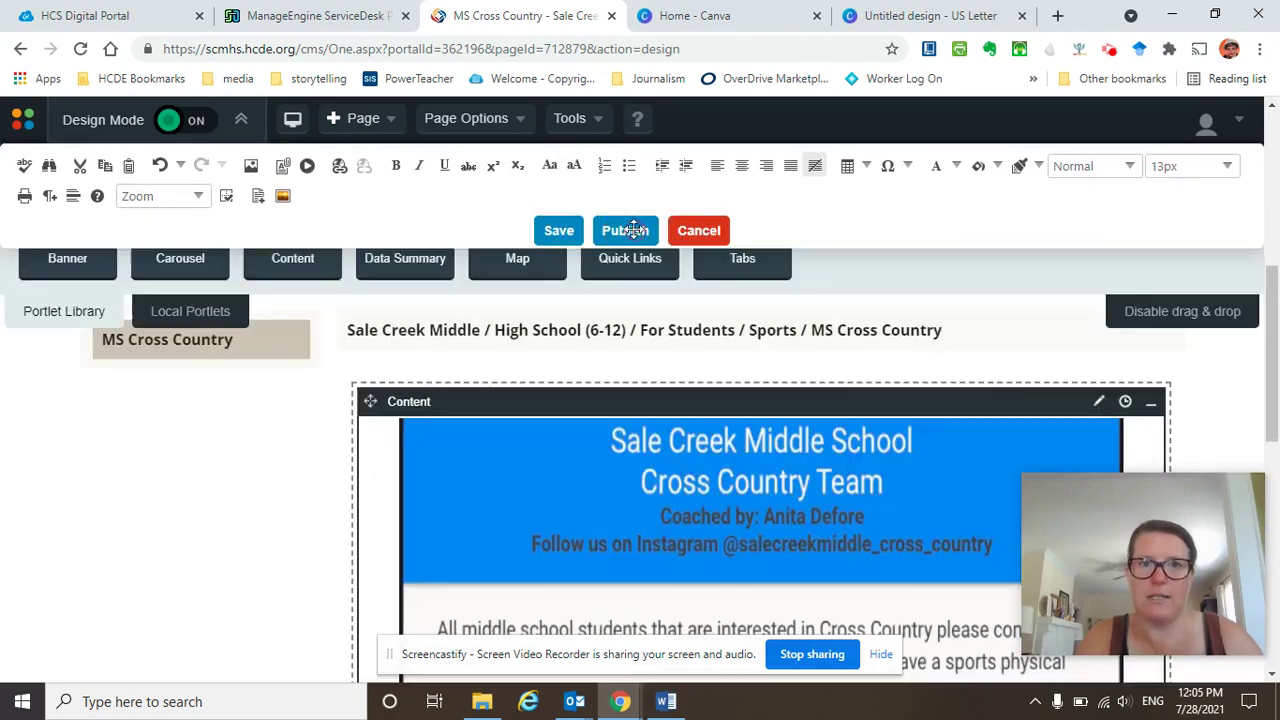
left_click(182, 126)
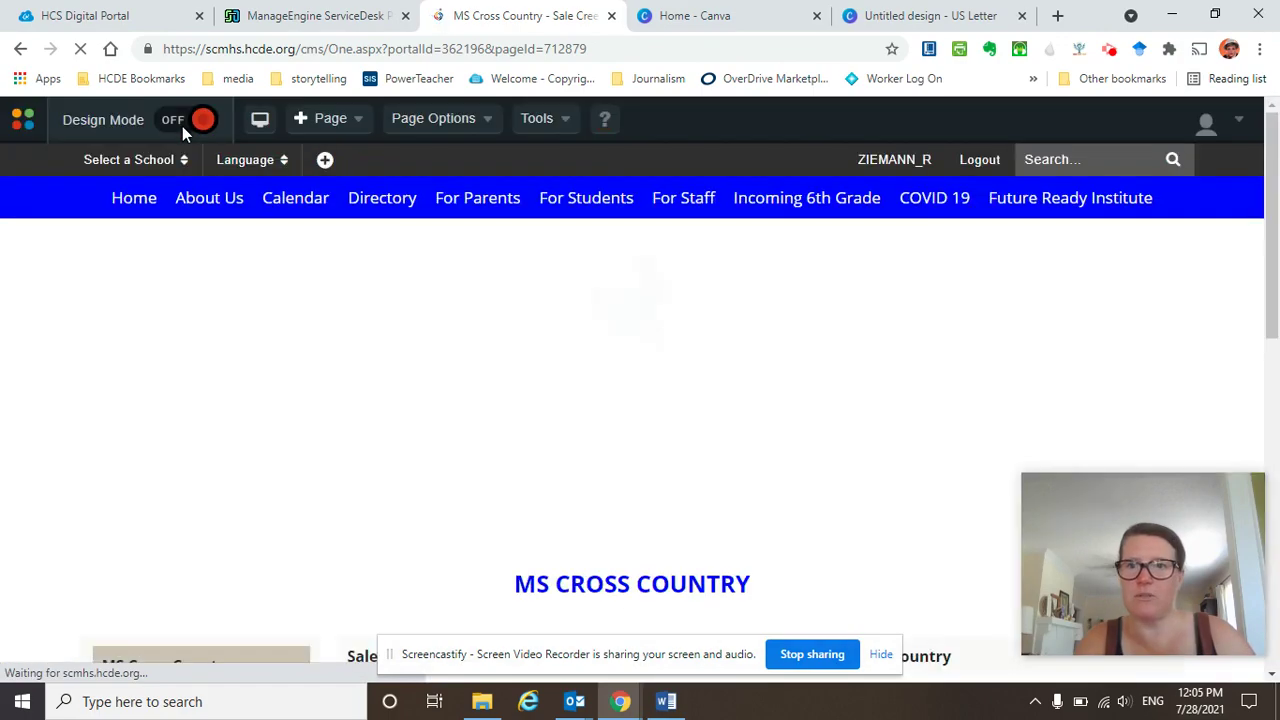
Examine the published MS Cross Country page from its header to the footer, checking the full schedule image.
scroll(829, 520, "down", 3)
scroll(829, 515, "down", 2)
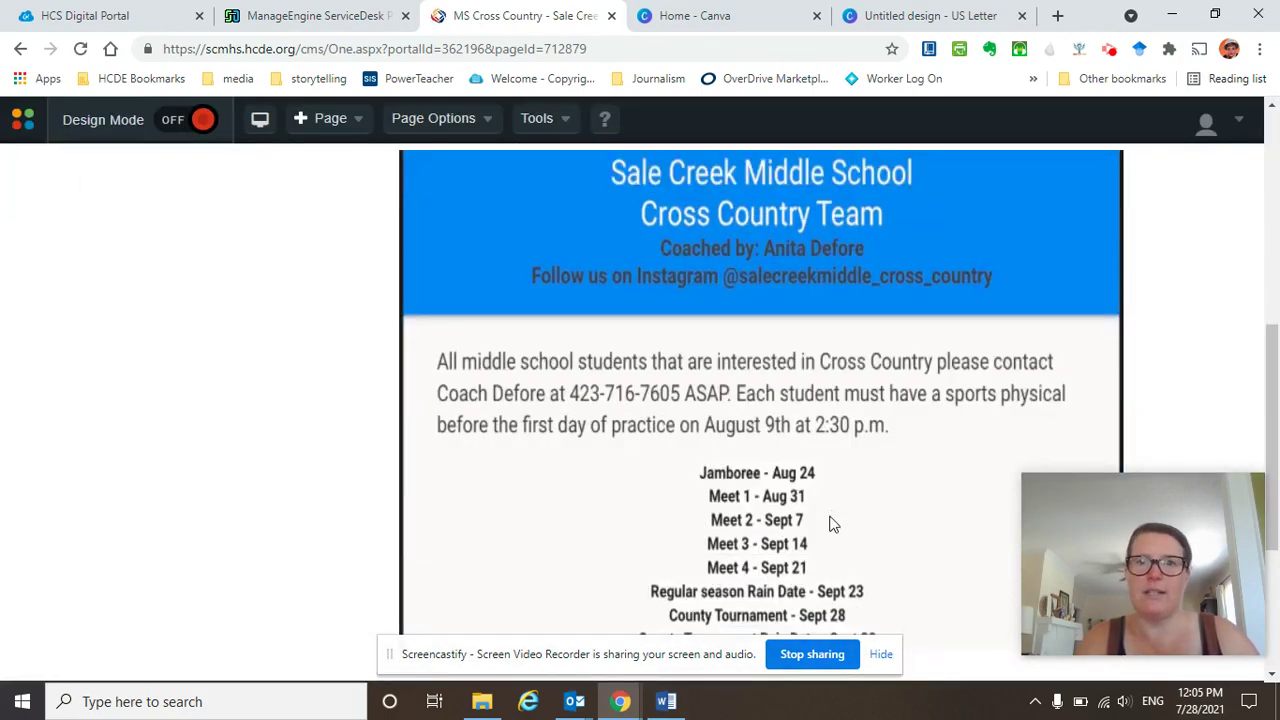
scroll(829, 515, "down", 3)
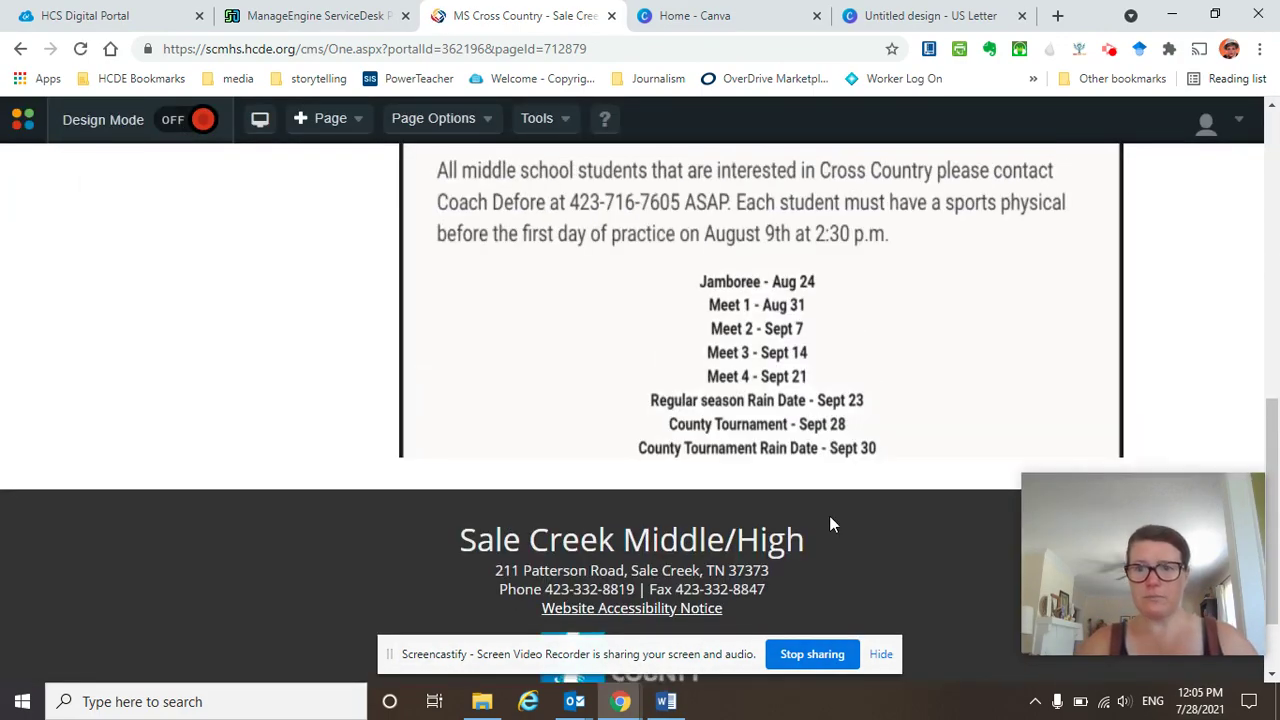
scroll(830, 518, "up", 2)
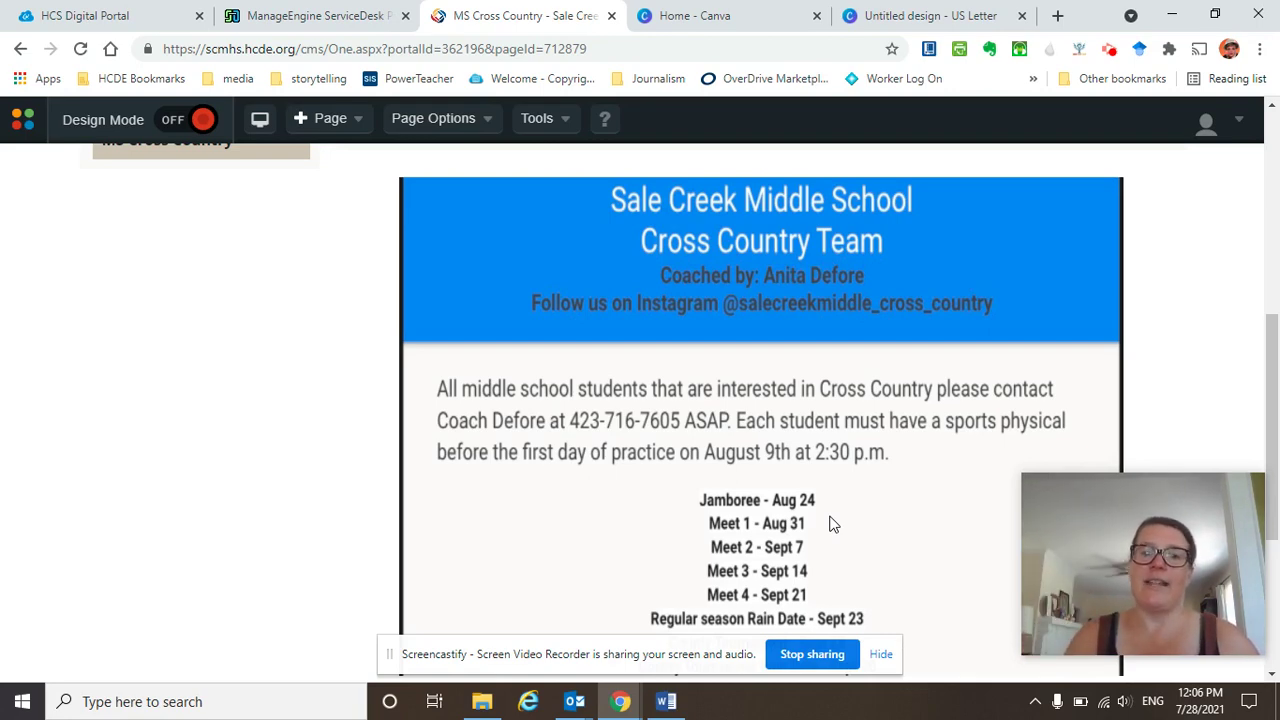
scroll(829, 524, "down", 1)
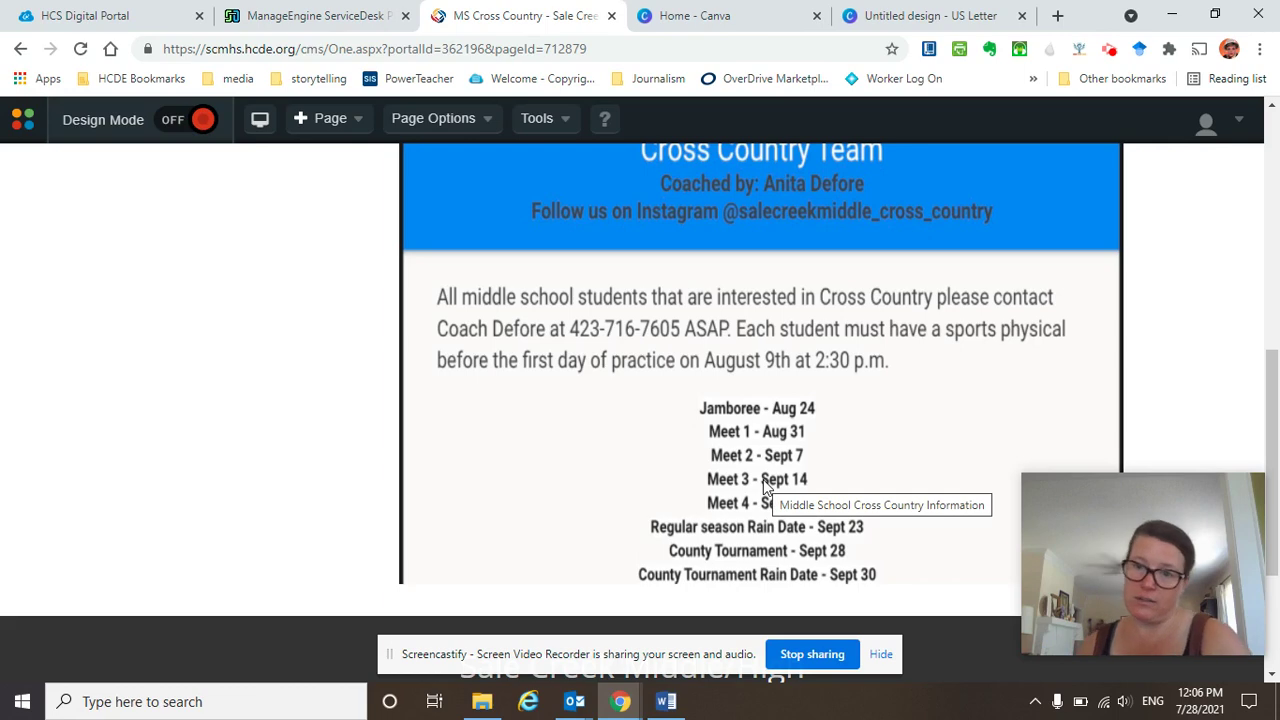
scroll(619, 400, "down", 2)
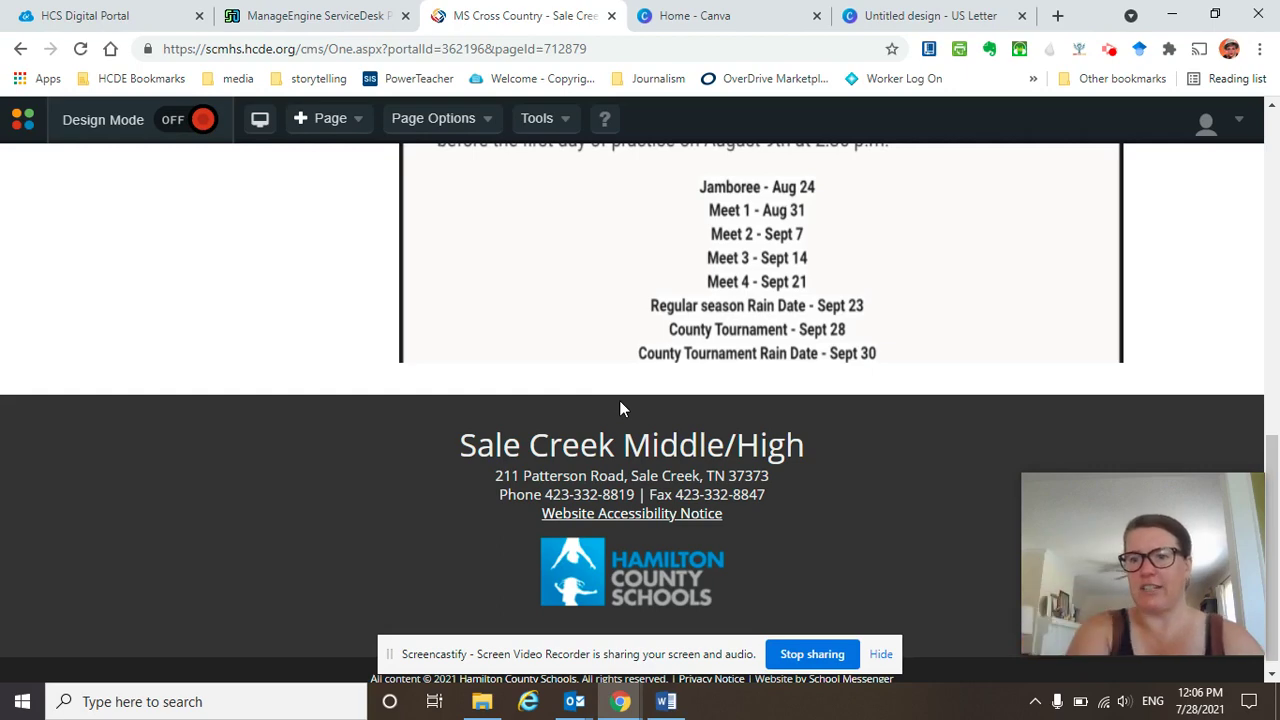
scroll(620, 402, "up", 5)
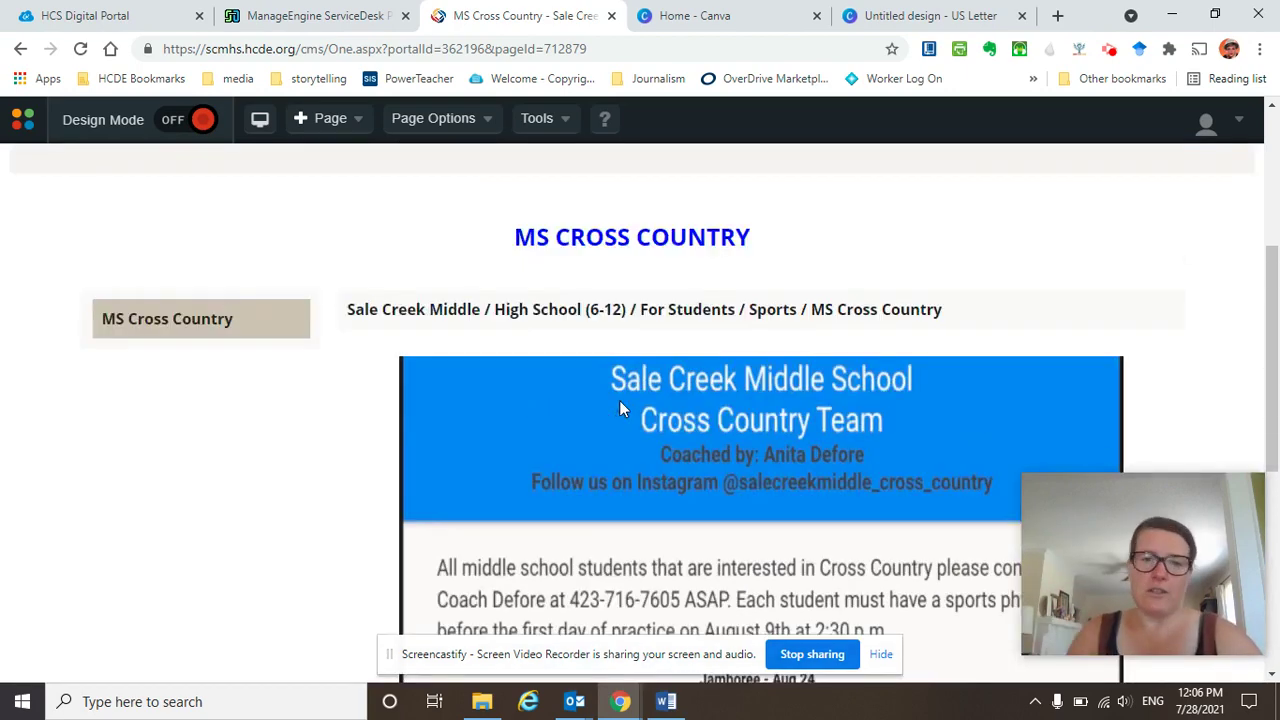
scroll(726, 377, "up", 4)
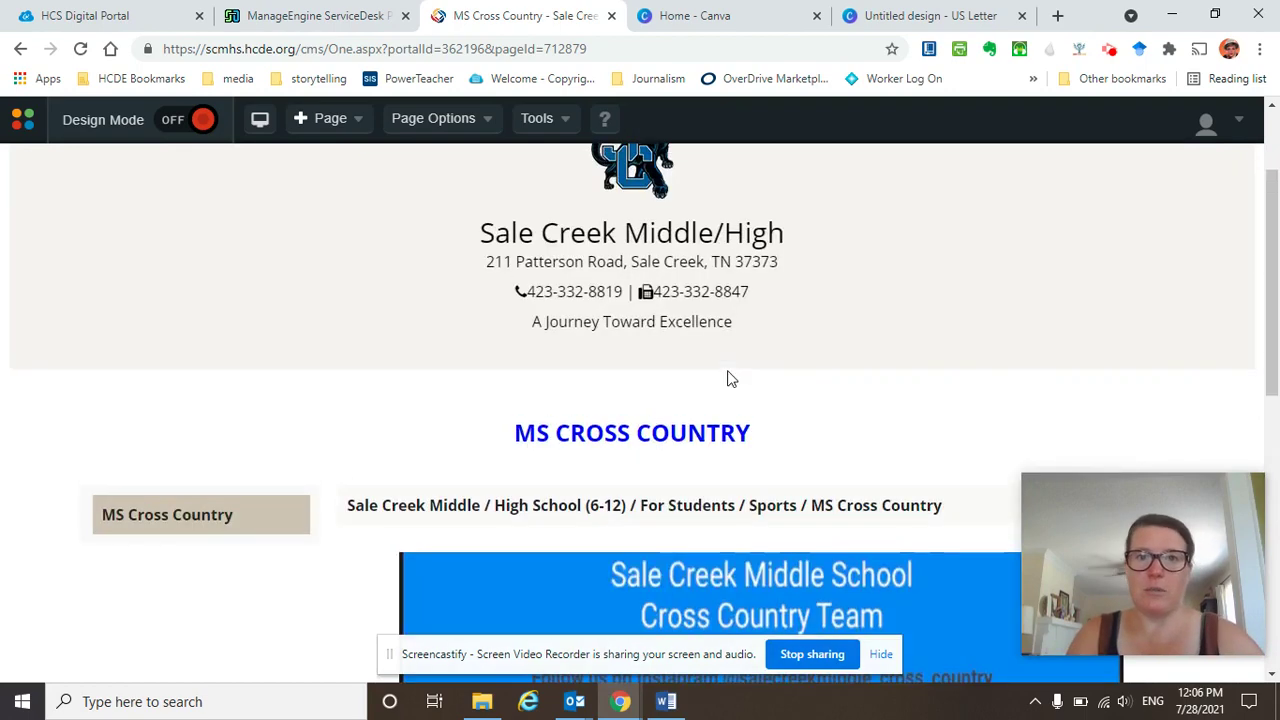
Go to the Sports page in the For Students section and open the MS Cheerleading page.
mouse_move(591, 212)
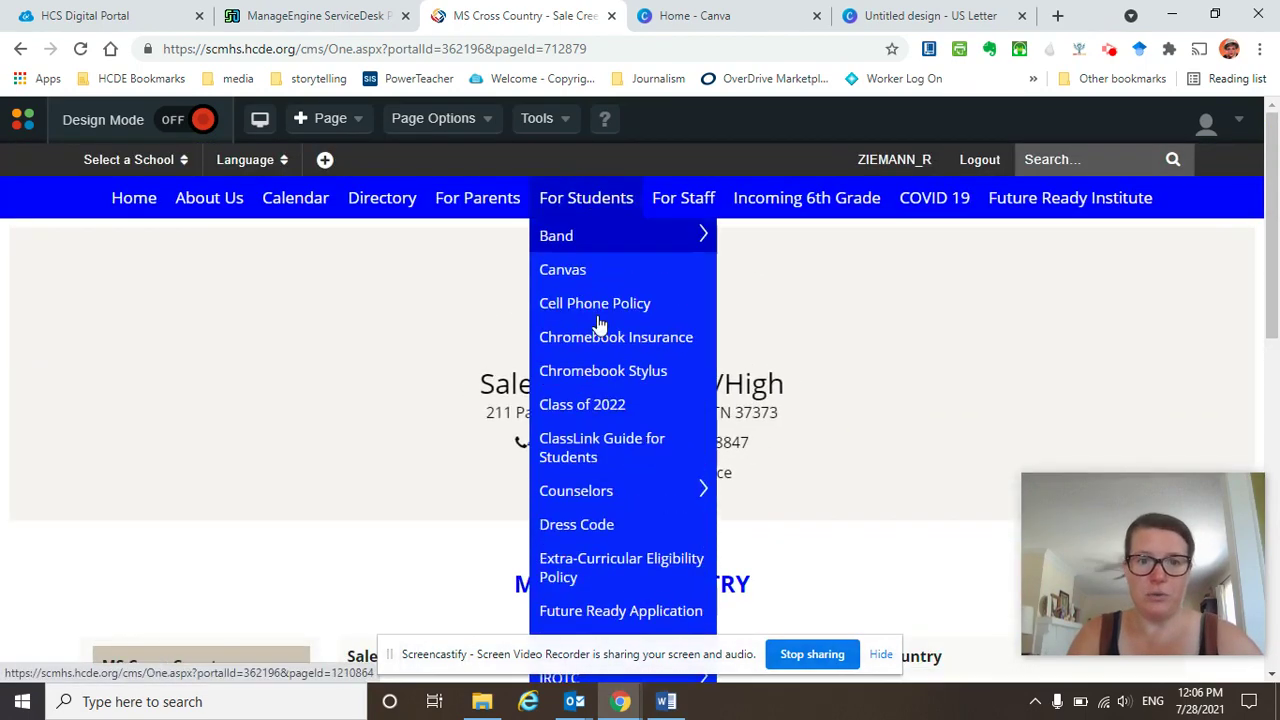
scroll(598, 400, "down", 3)
mouse_move(588, 381)
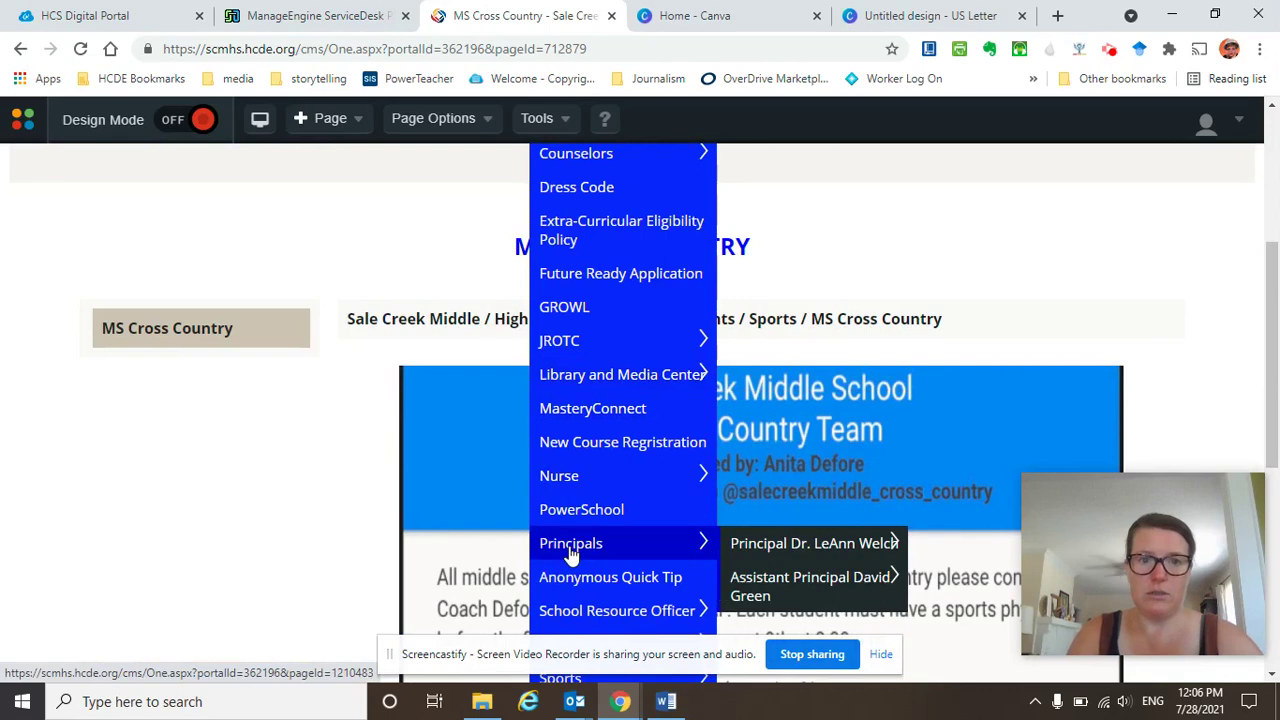
scroll(571, 549, "down", 3)
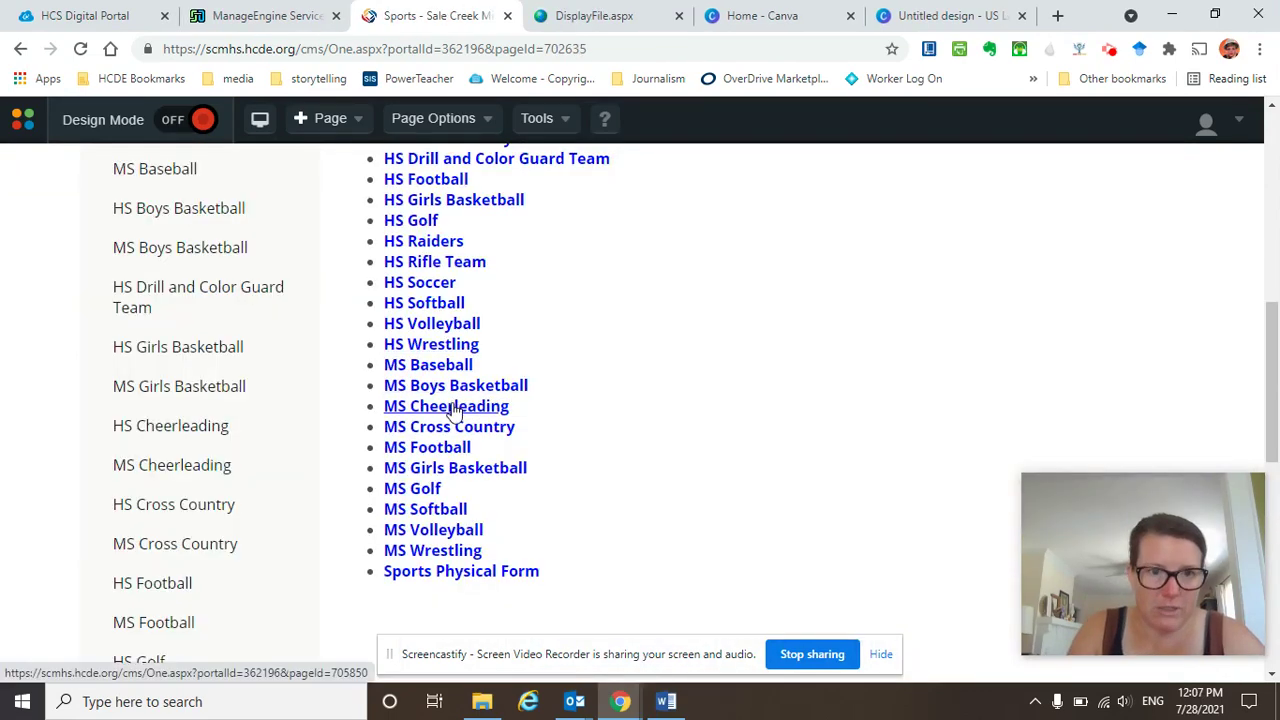
left_click(452, 408)
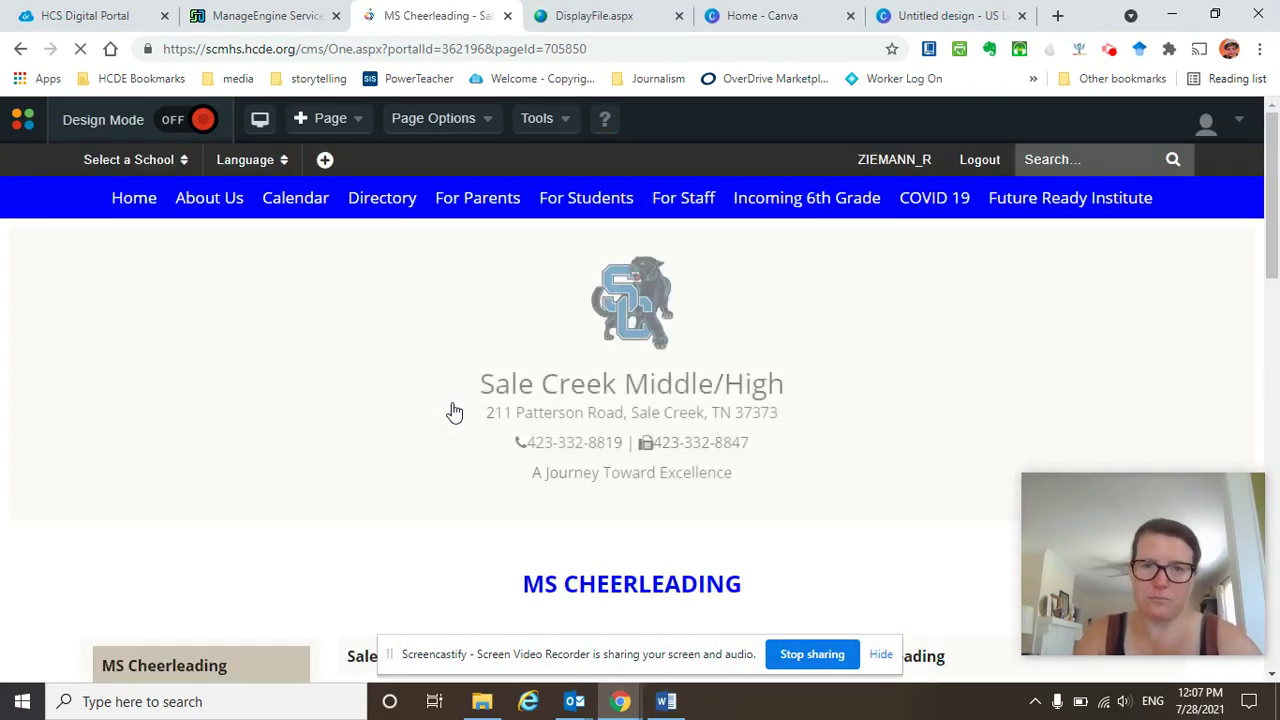
Review the MS Cheerleading page's coach lines, roster table, and handbook and team schedule links.
scroll(946, 451, "down", 5)
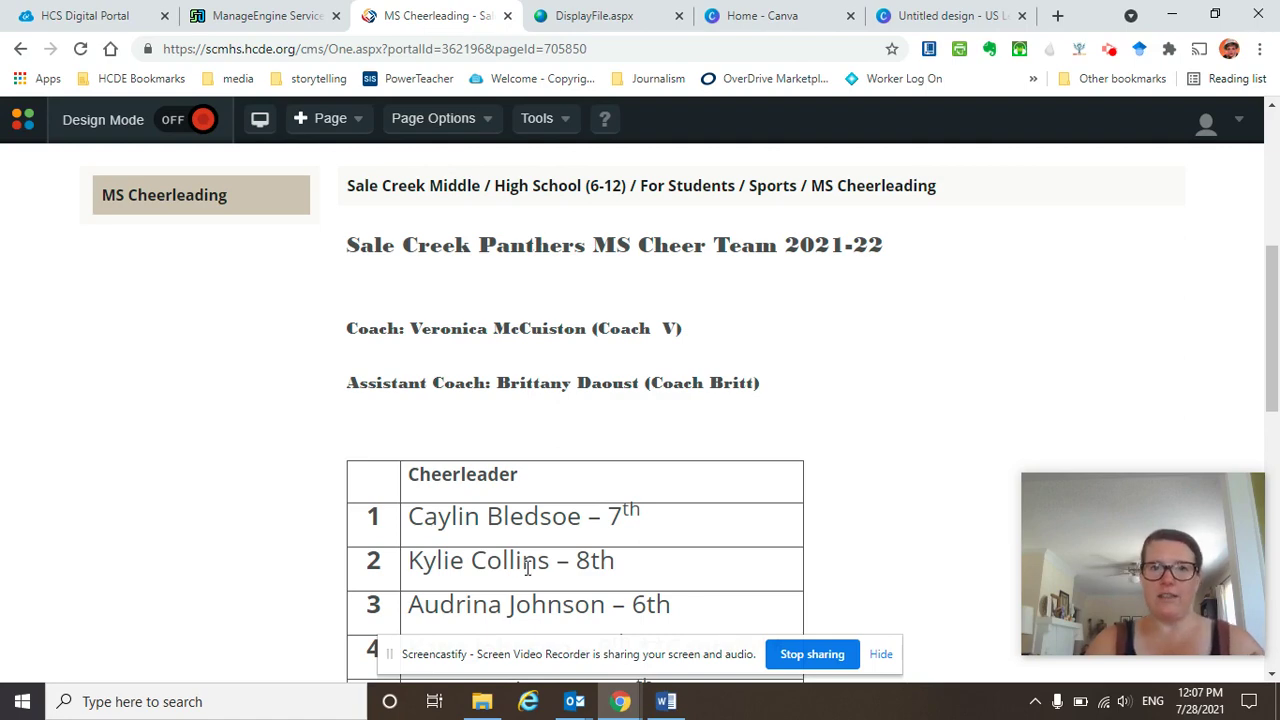
scroll(770, 454, "down", 3)
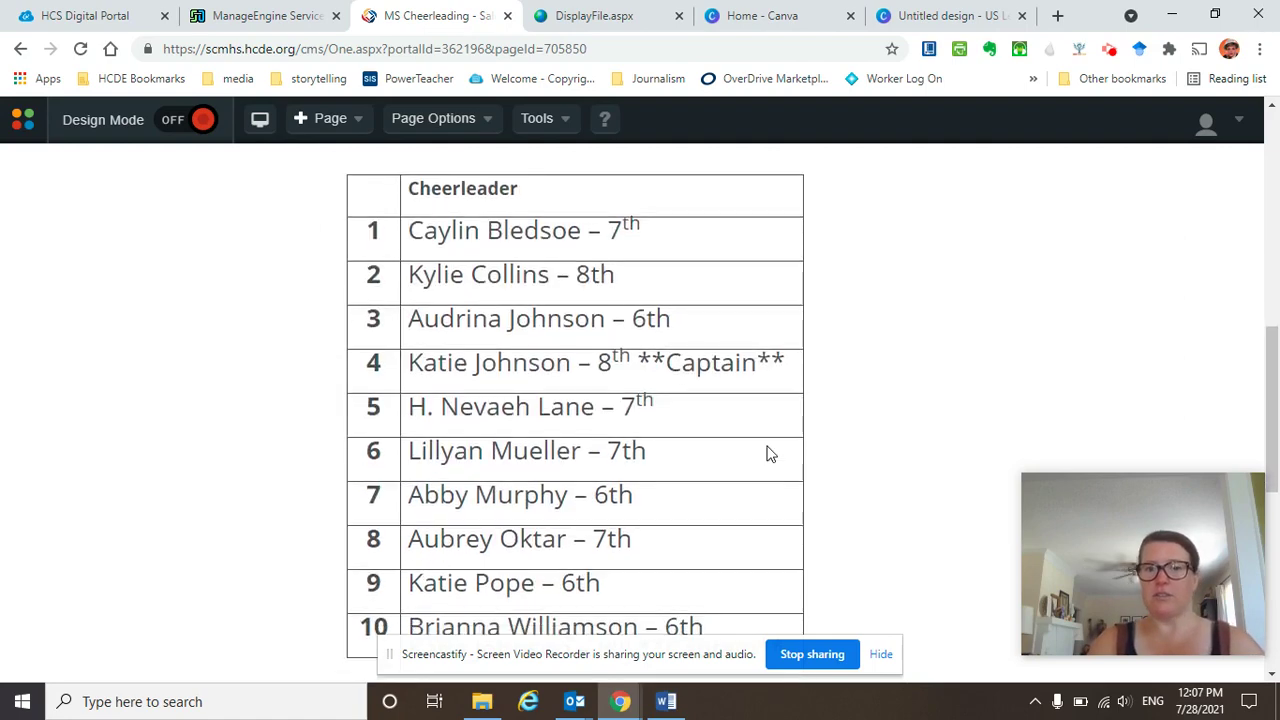
scroll(770, 454, "down", 3)
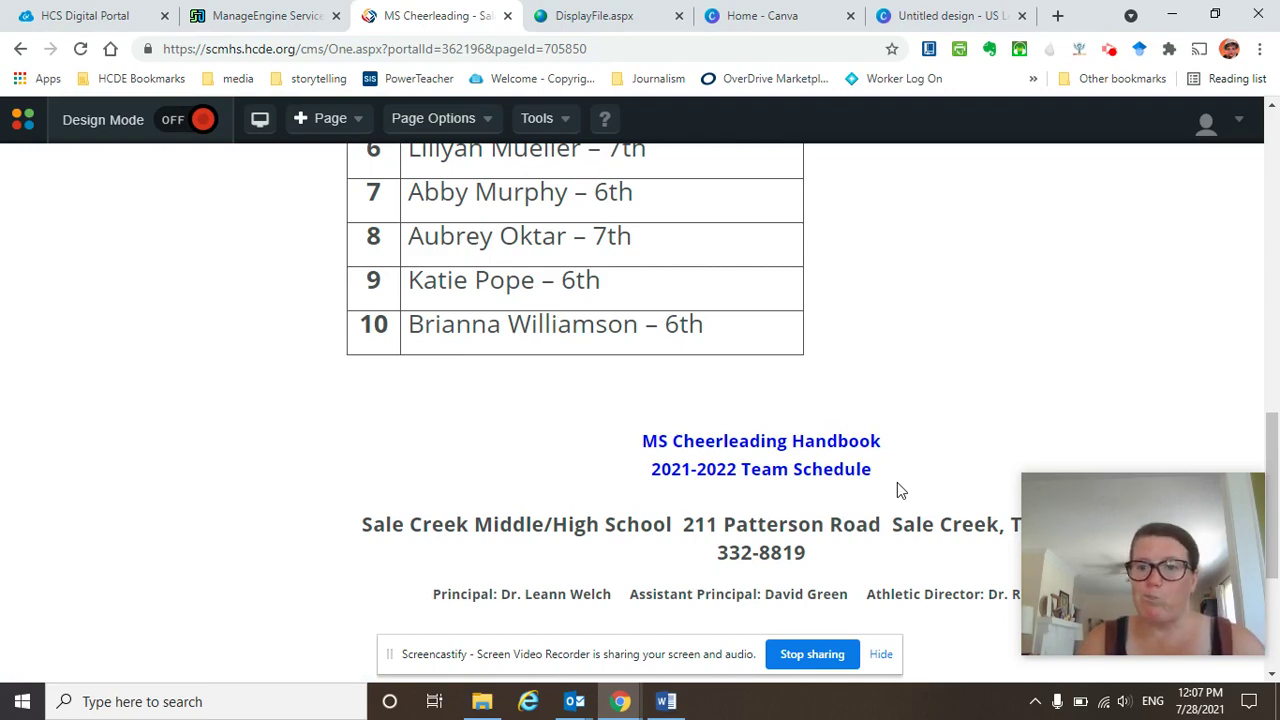
scroll(897, 484, "up", 5)
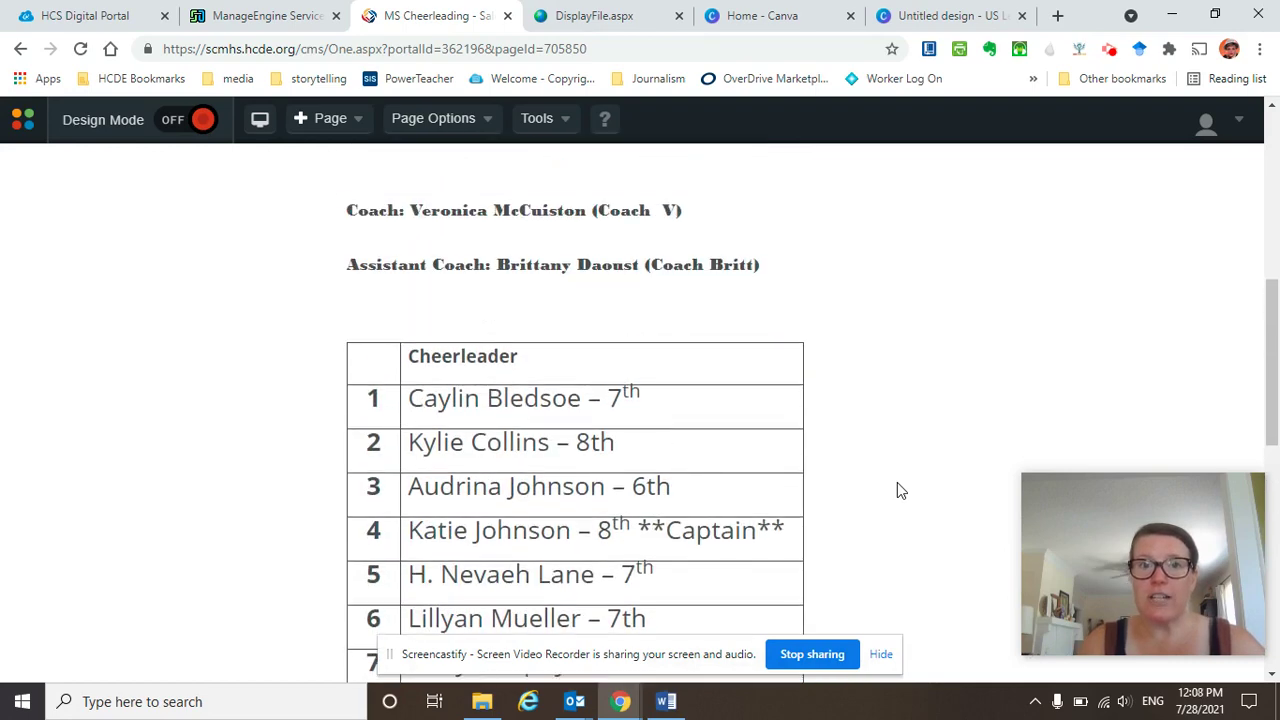
scroll(897, 484, "up", 1)
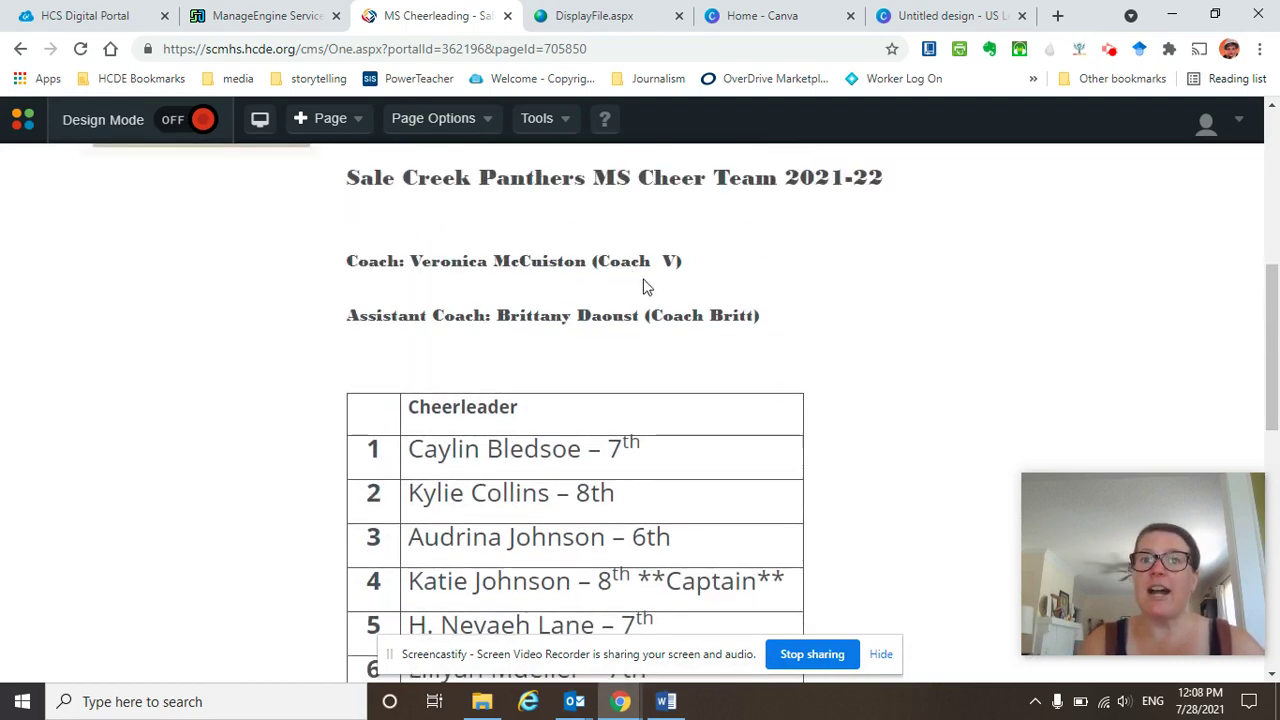
scroll(643, 287, "up", 2)
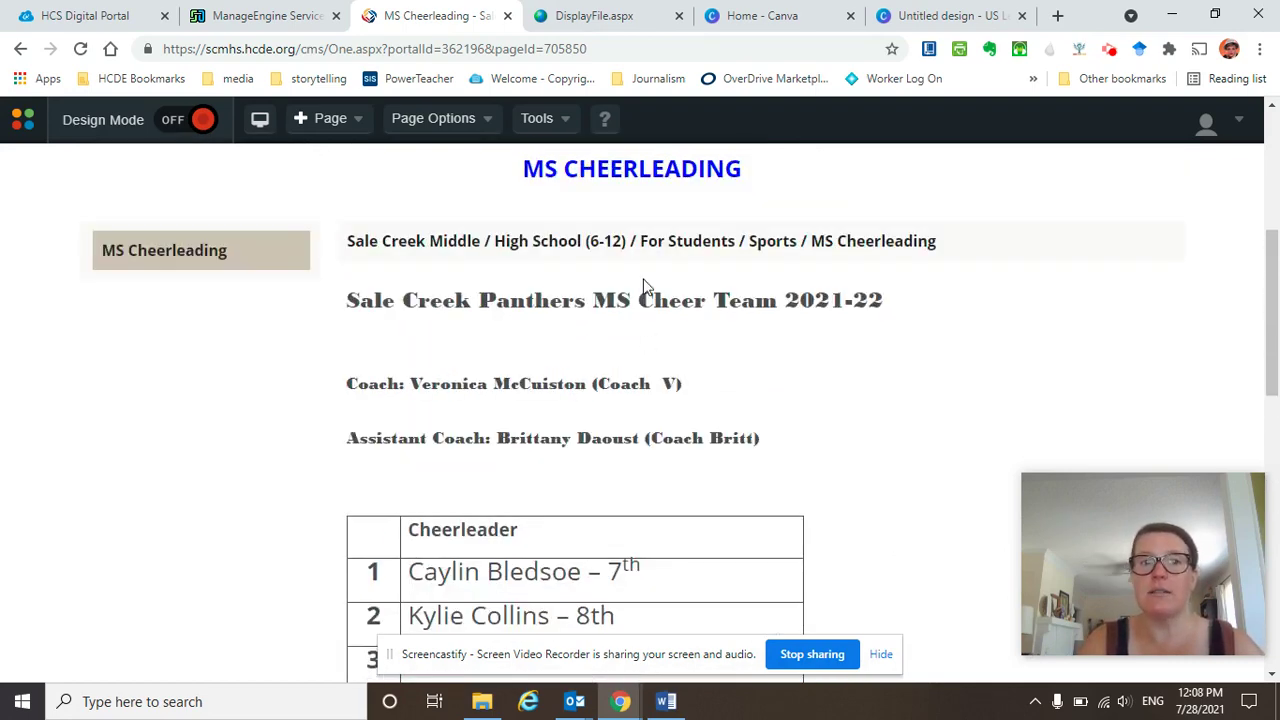
scroll(643, 287, "up", 4)
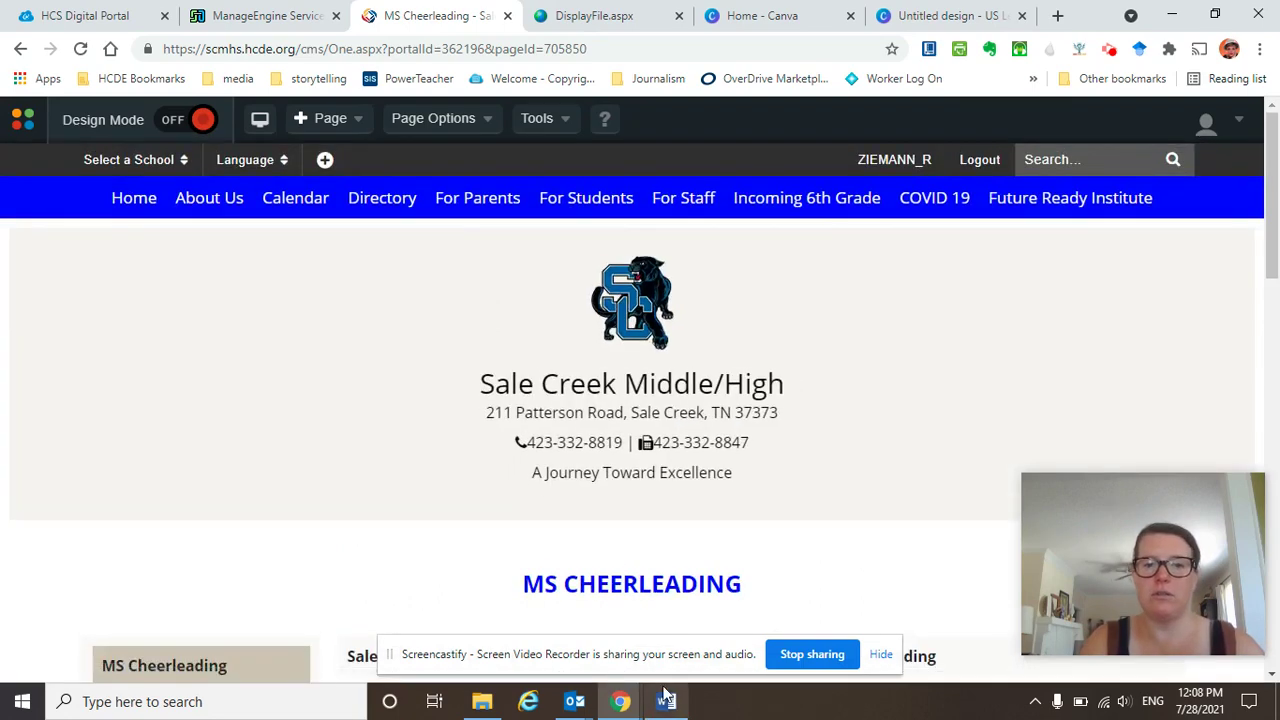
Switch to Word, review the MS Cheer Team 2021 Website Roster document up to its heading, and return to the MS Cheerleading page.
left_click(666, 701)
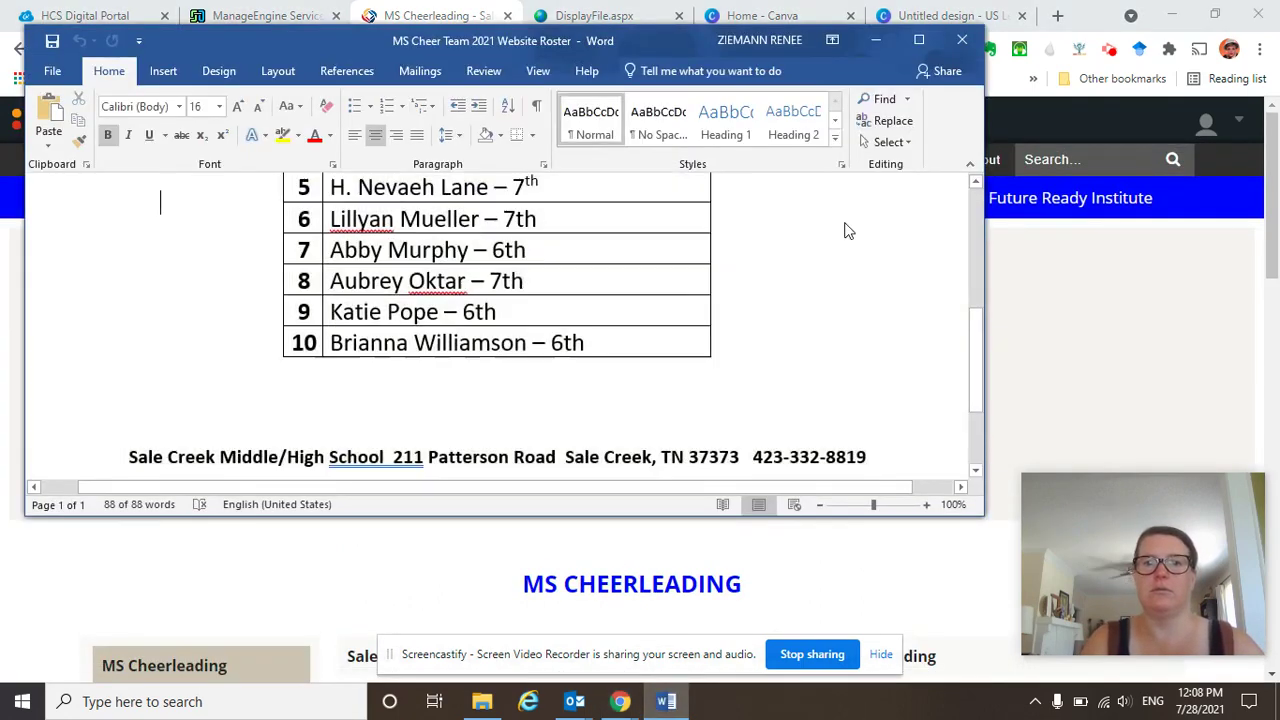
scroll(826, 268, "up", 5)
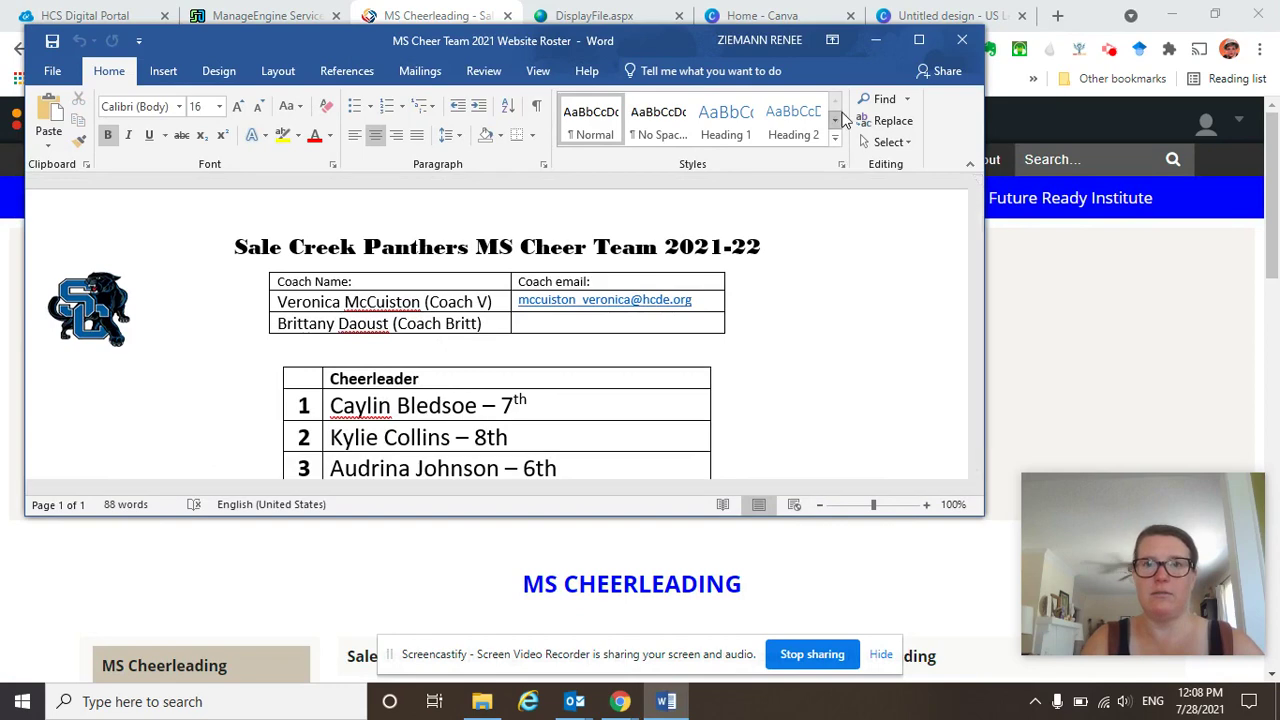
left_click(875, 40)
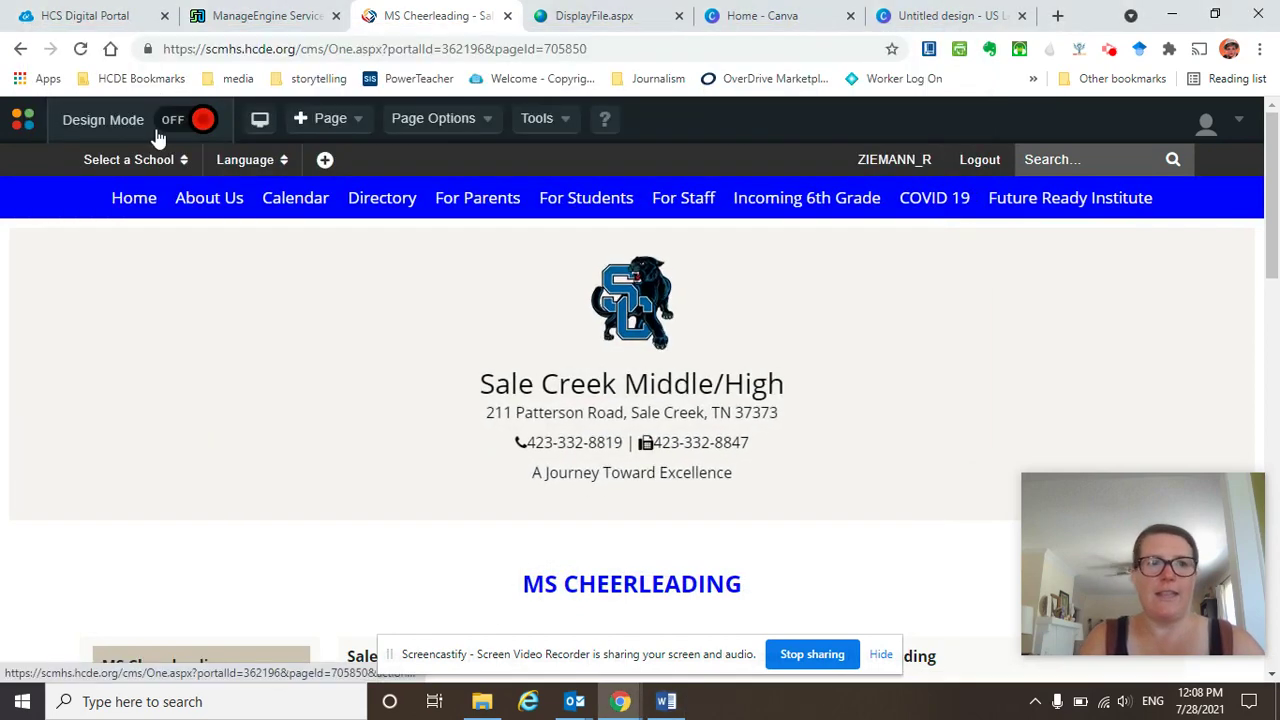
Turn on Design Mode for the MS Cheerleading page and open its Content portlet for editing.
left_click(170, 120)
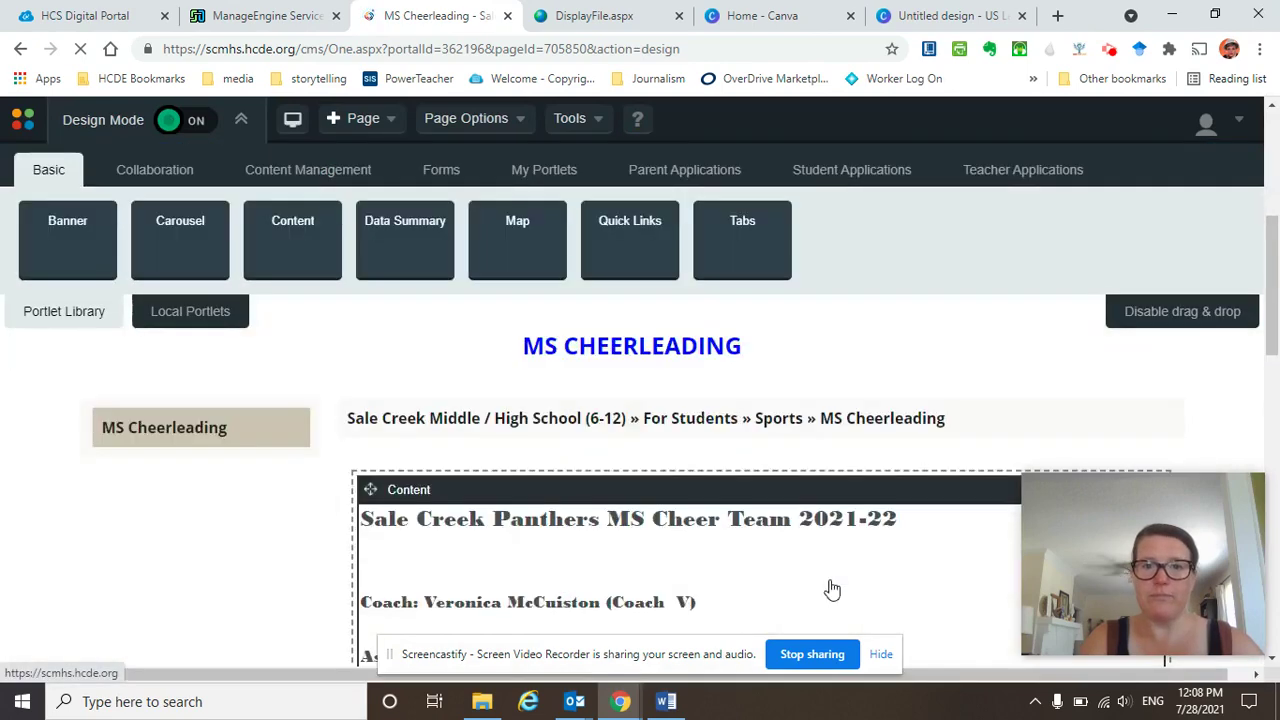
scroll(829, 560, "down", 5)
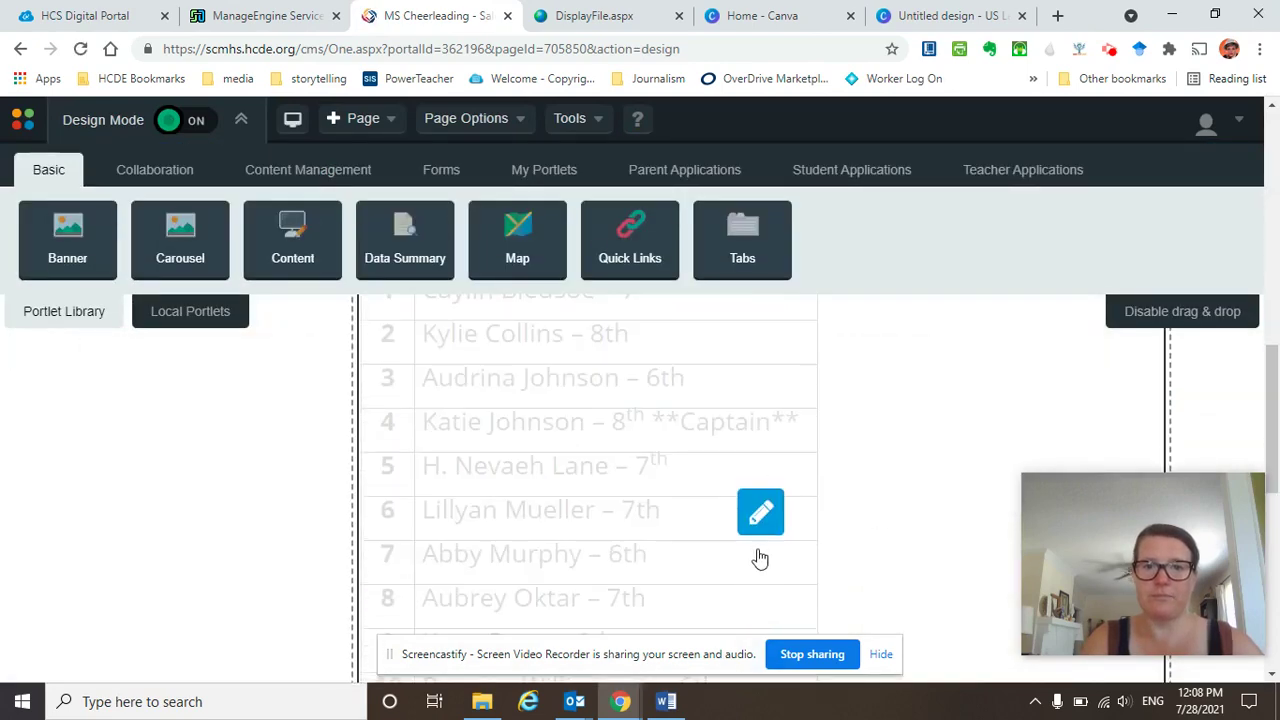
left_click(760, 510)
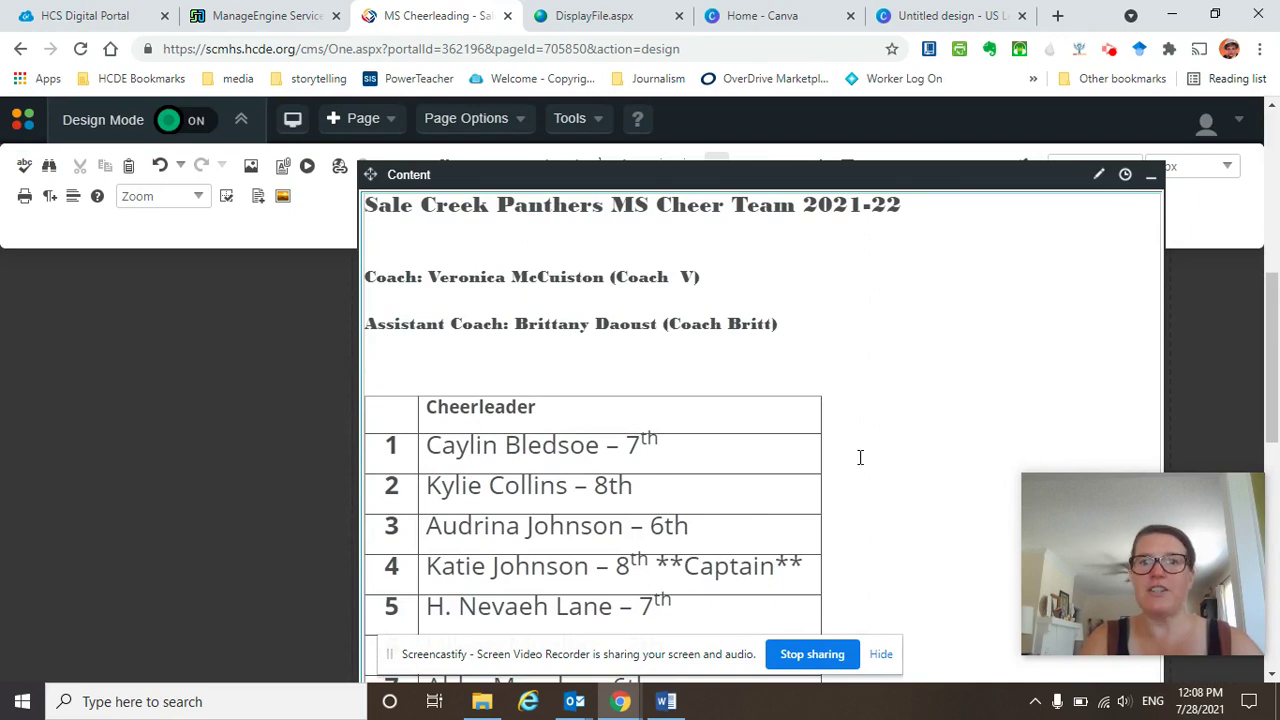
Add a new line reading "MS Cheerleading Handbook" between the roster table and the existing handbook link.
scroll(857, 457, "down", 3)
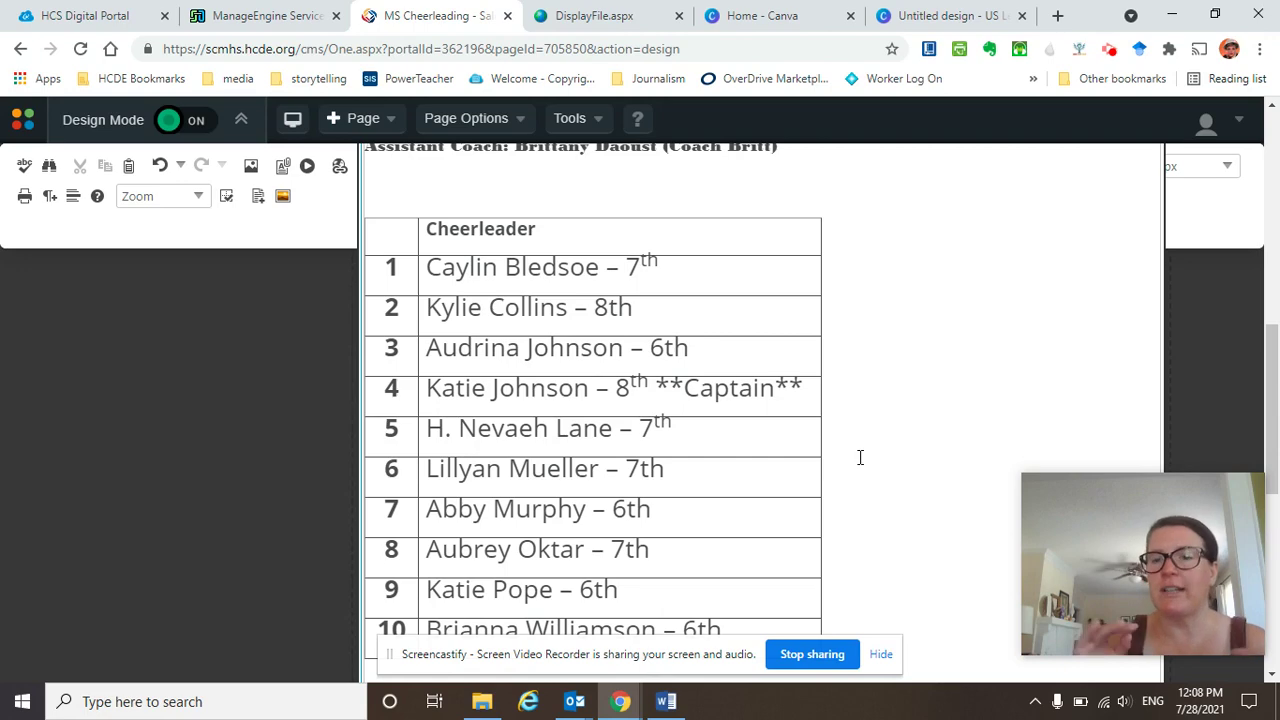
scroll(860, 457, "down", 5)
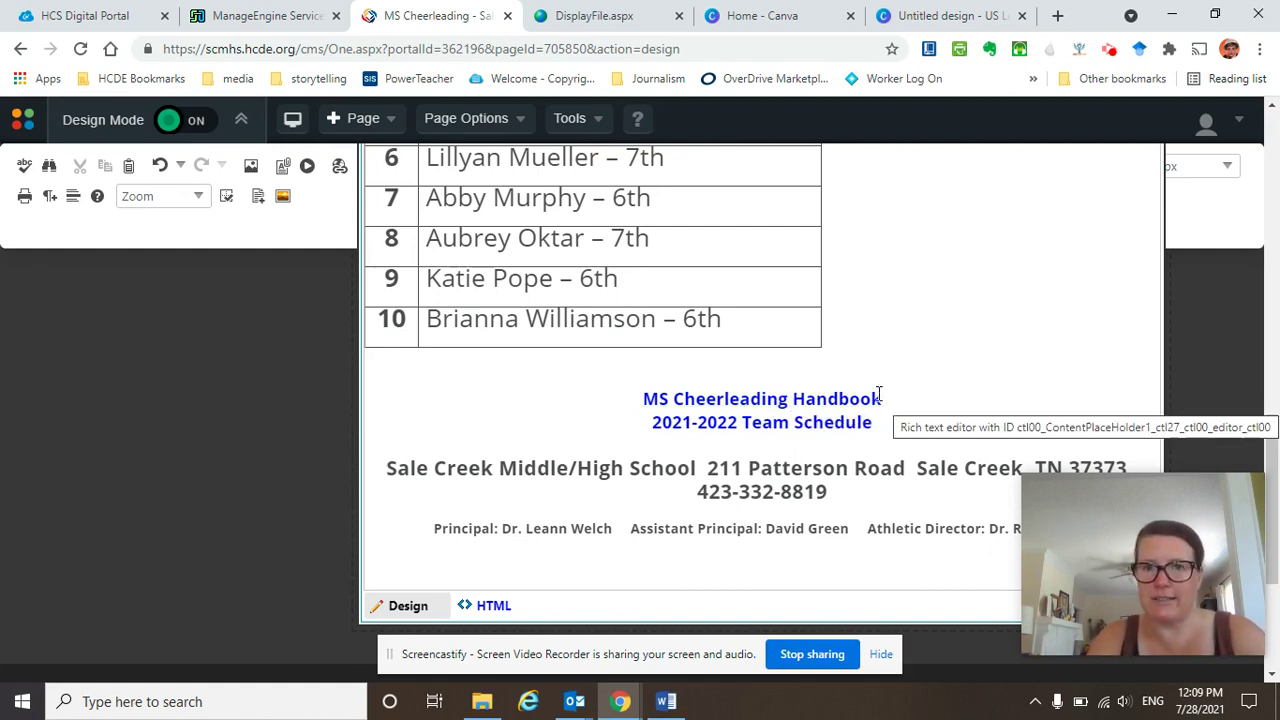
left_click(856, 337)
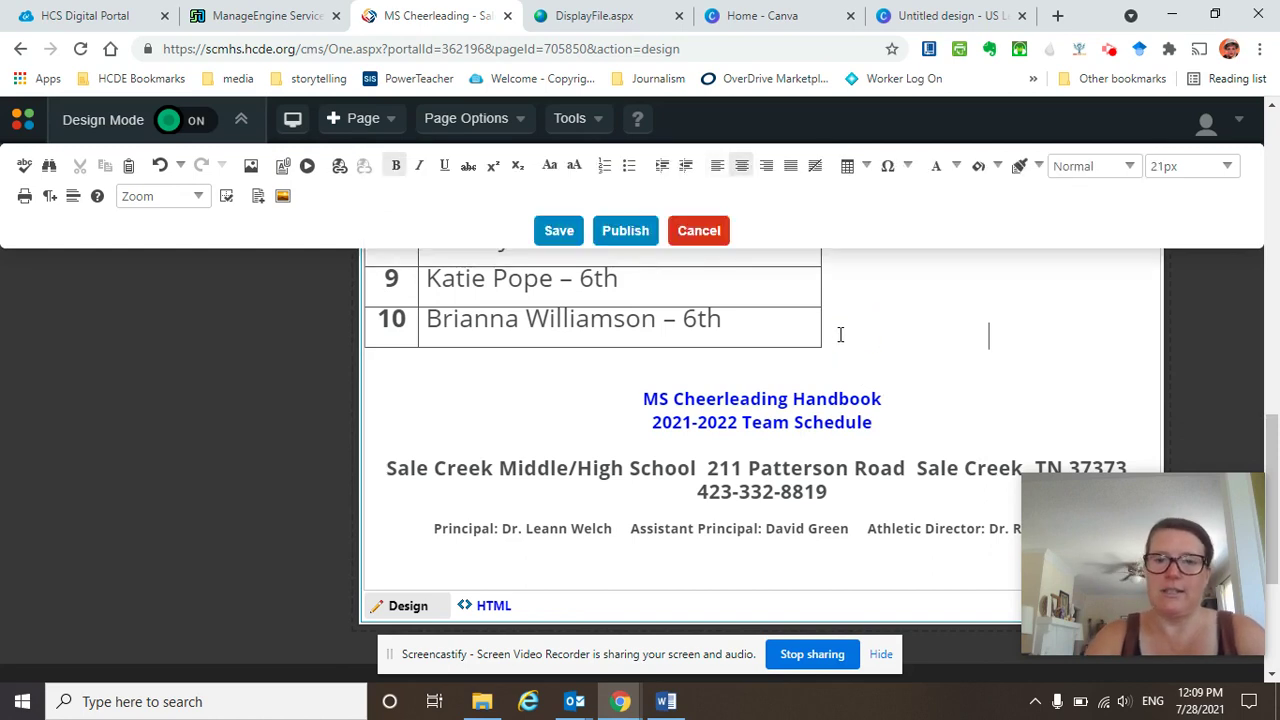
key("Return")
type("MS ")
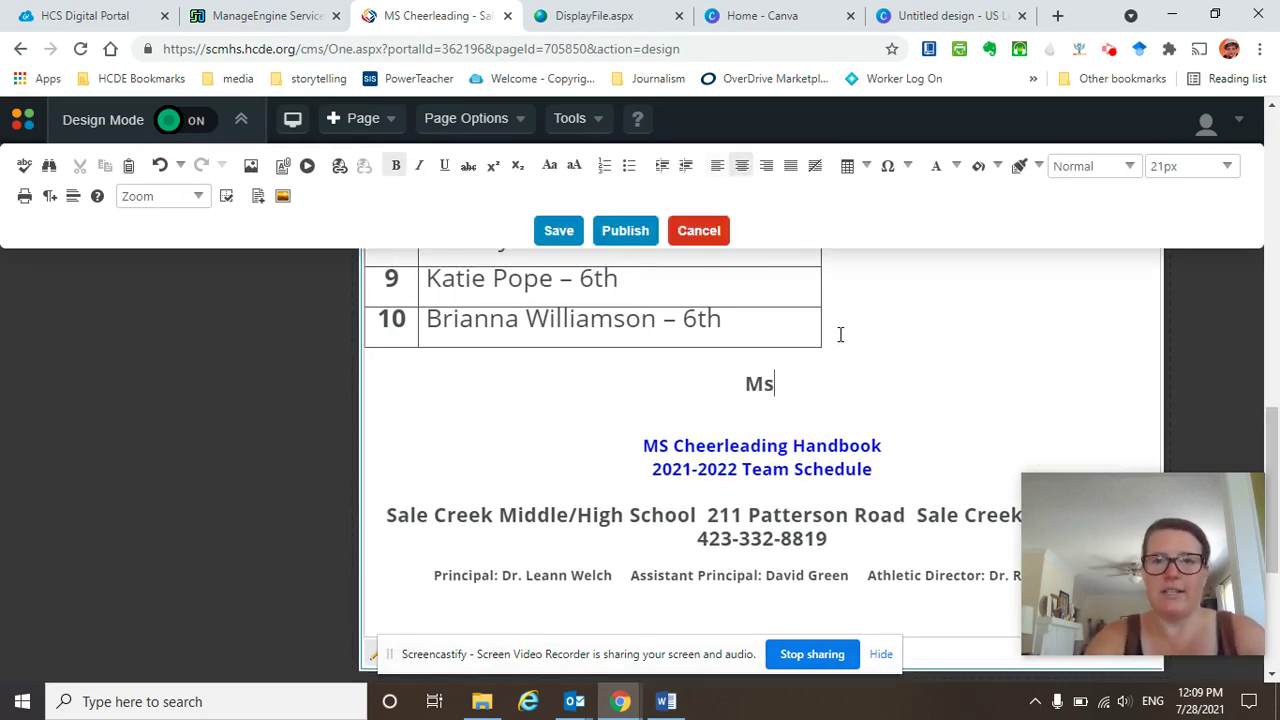
type("Cheer")
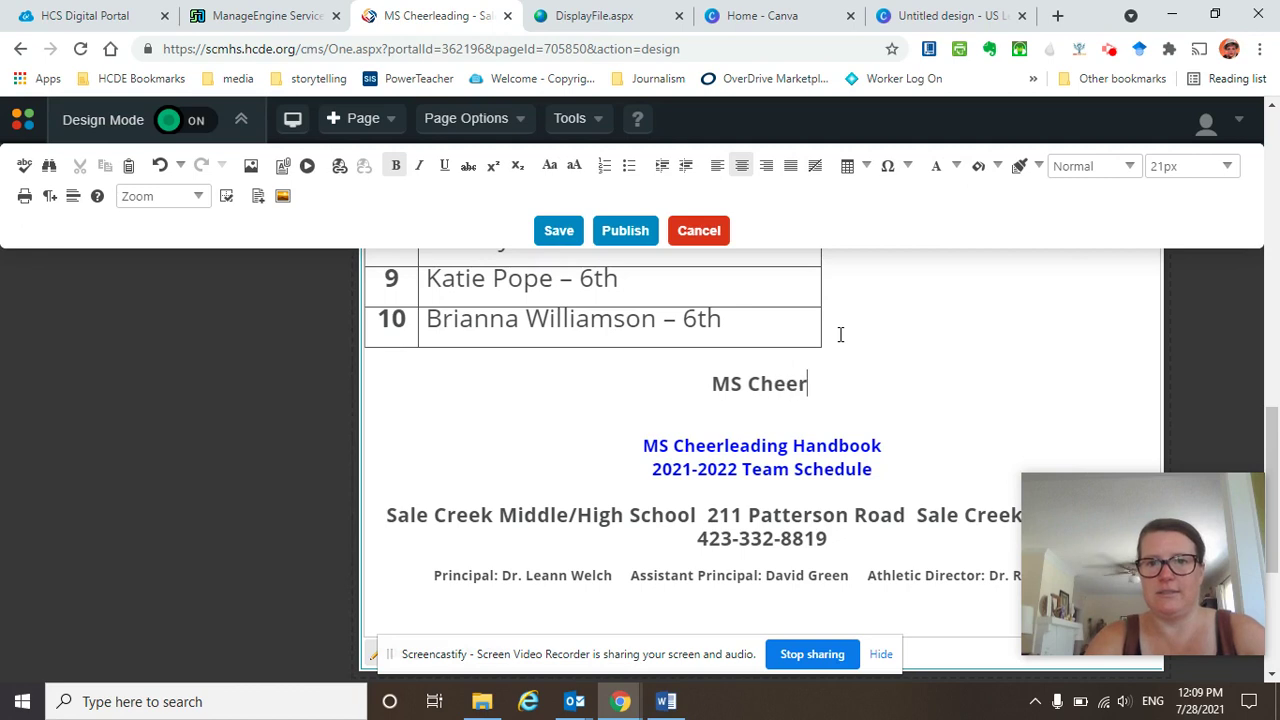
type("leading Handoo")
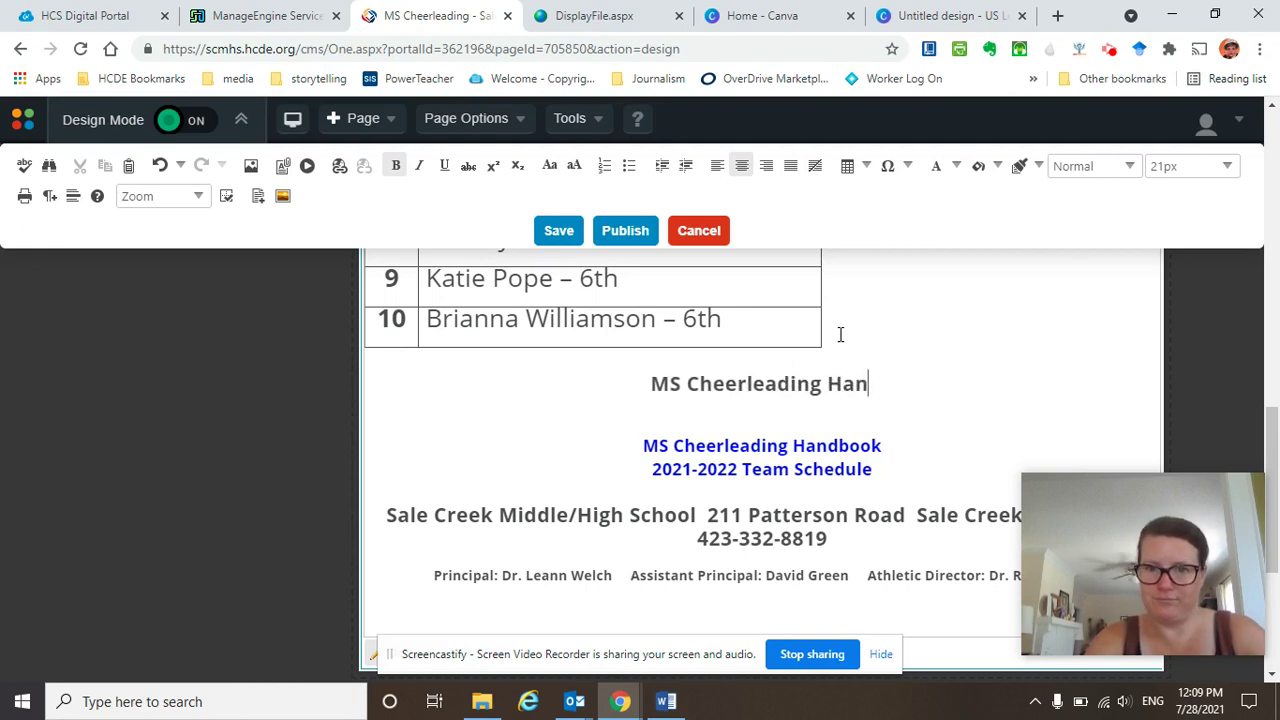
key("BackSpace")
key("BackSpace")
type("book")
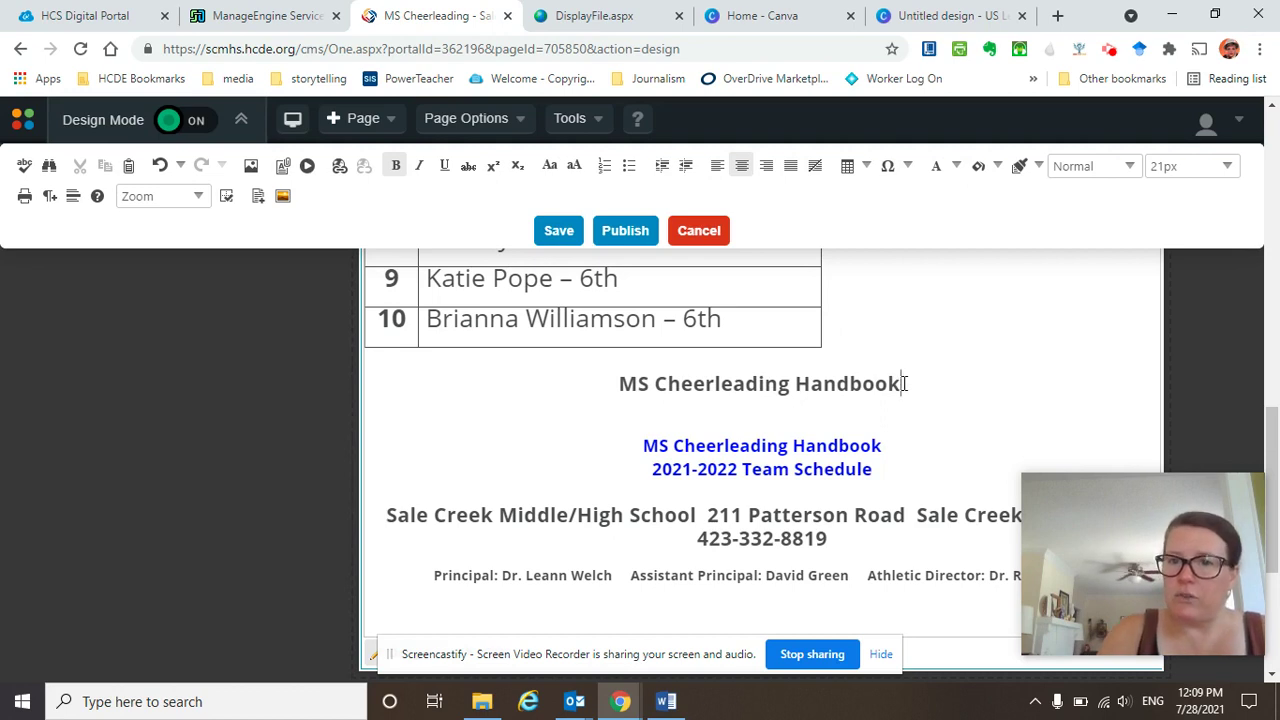
Start a document link on the new "MS Cheerleading Handbook" line and choose MS Cheer Handbook 21.docx.pdf in the Document Manager.
left_click_drag(903, 382, 625, 397)
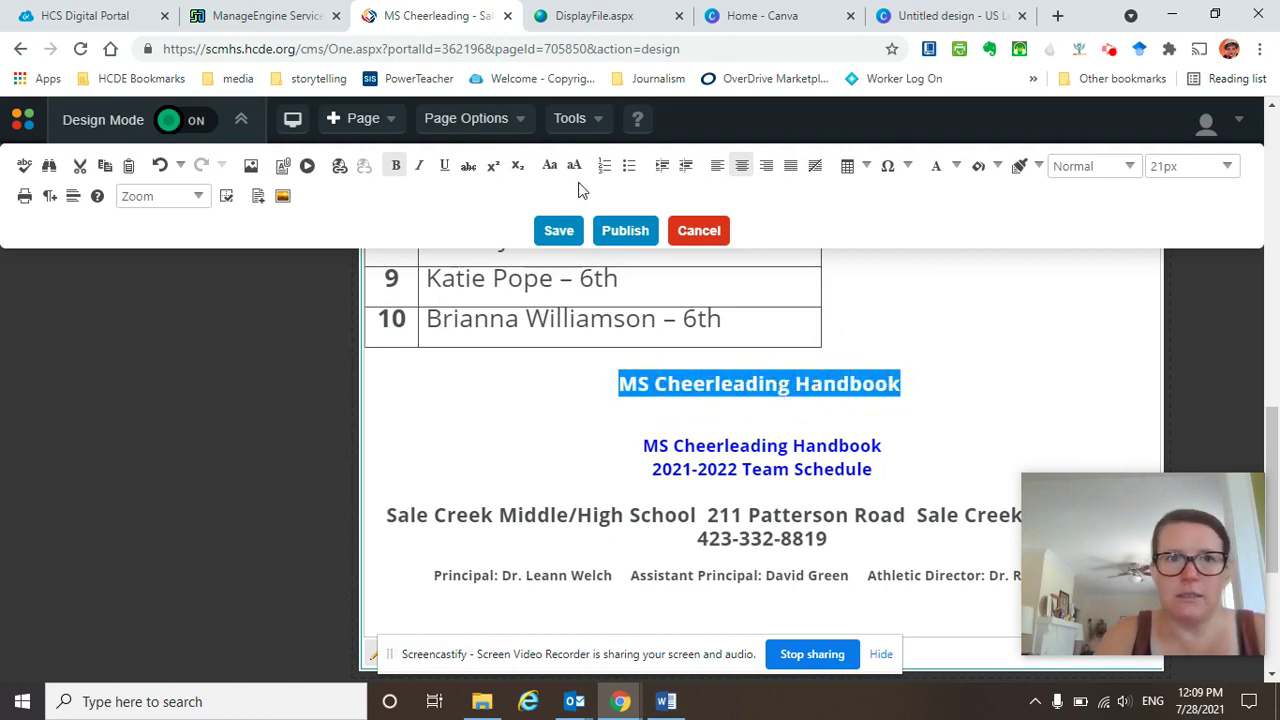
left_click(284, 167)
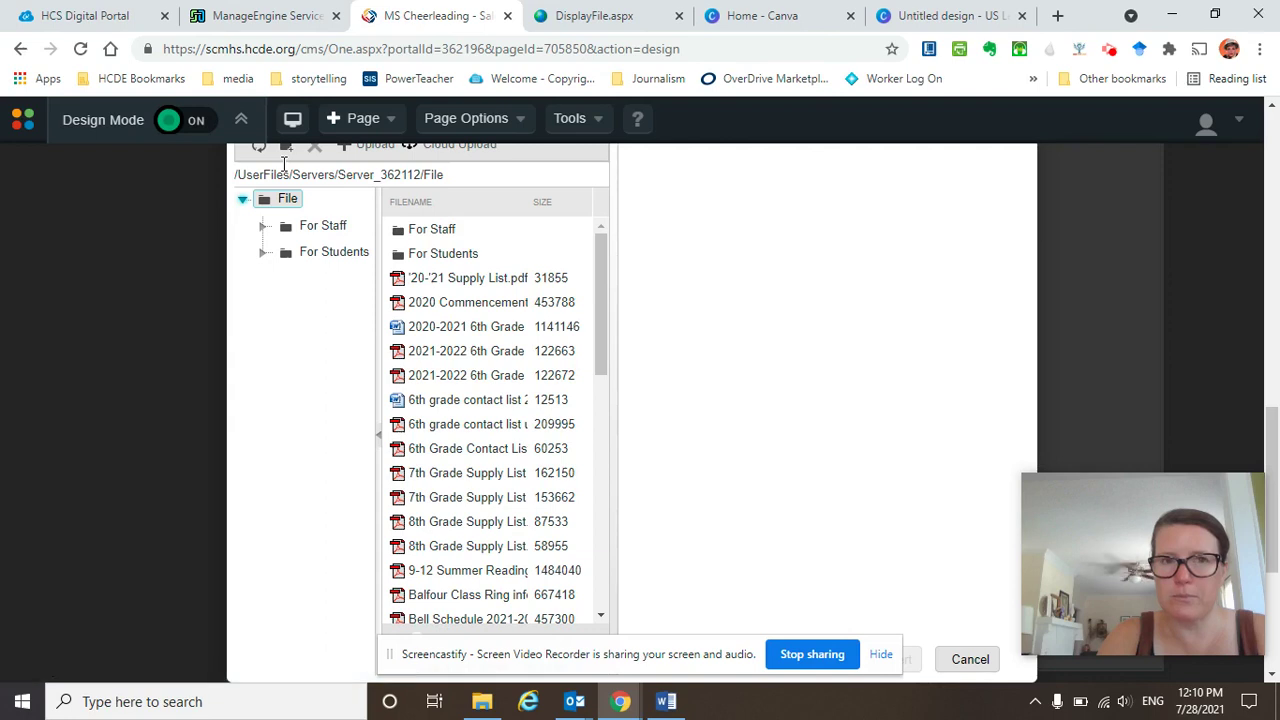
scroll(494, 250, "up", 1)
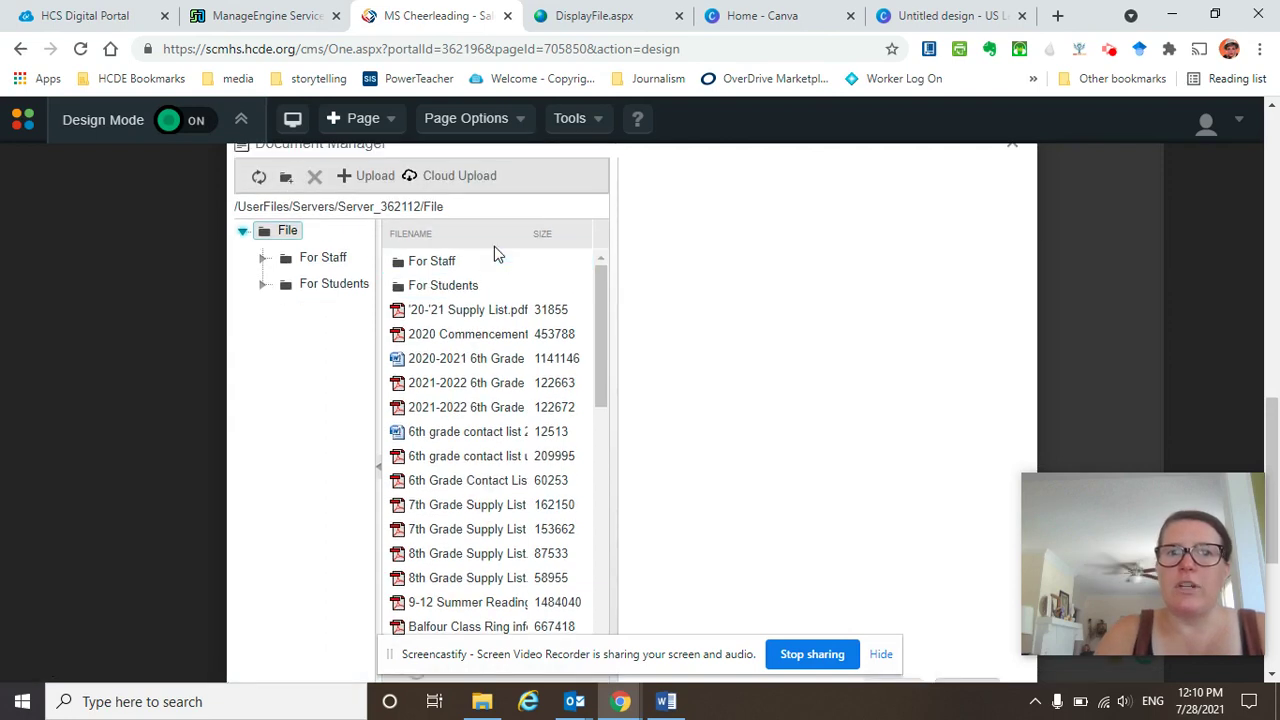
scroll(464, 197, "up", 1)
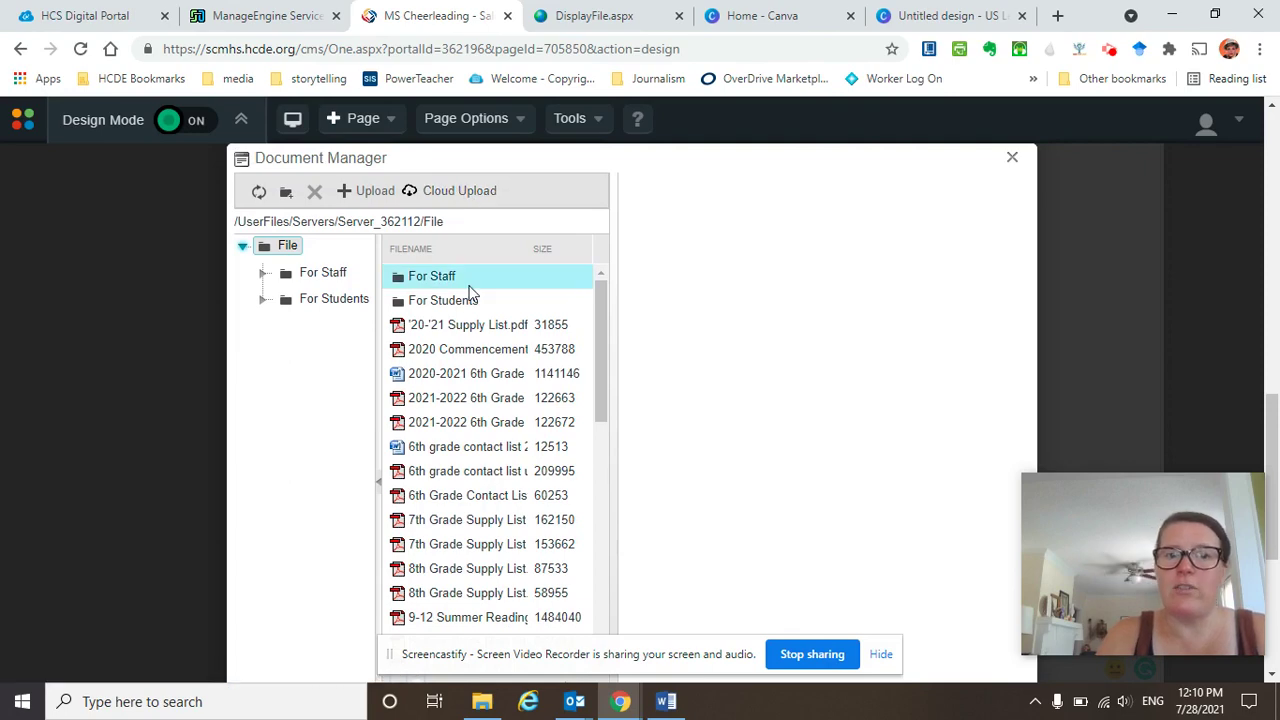
scroll(471, 288, "down", 3)
scroll(471, 293, "up", 3)
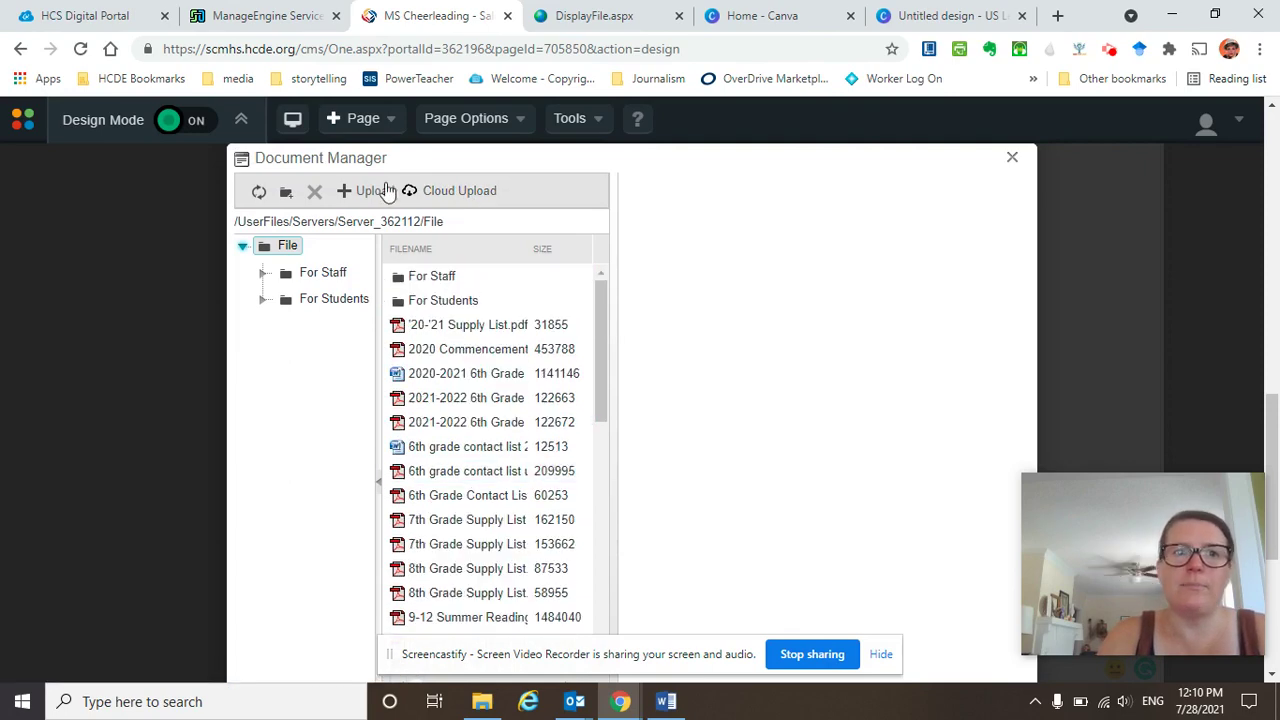
scroll(466, 323, "down", 3)
scroll(463, 325, "down", 5)
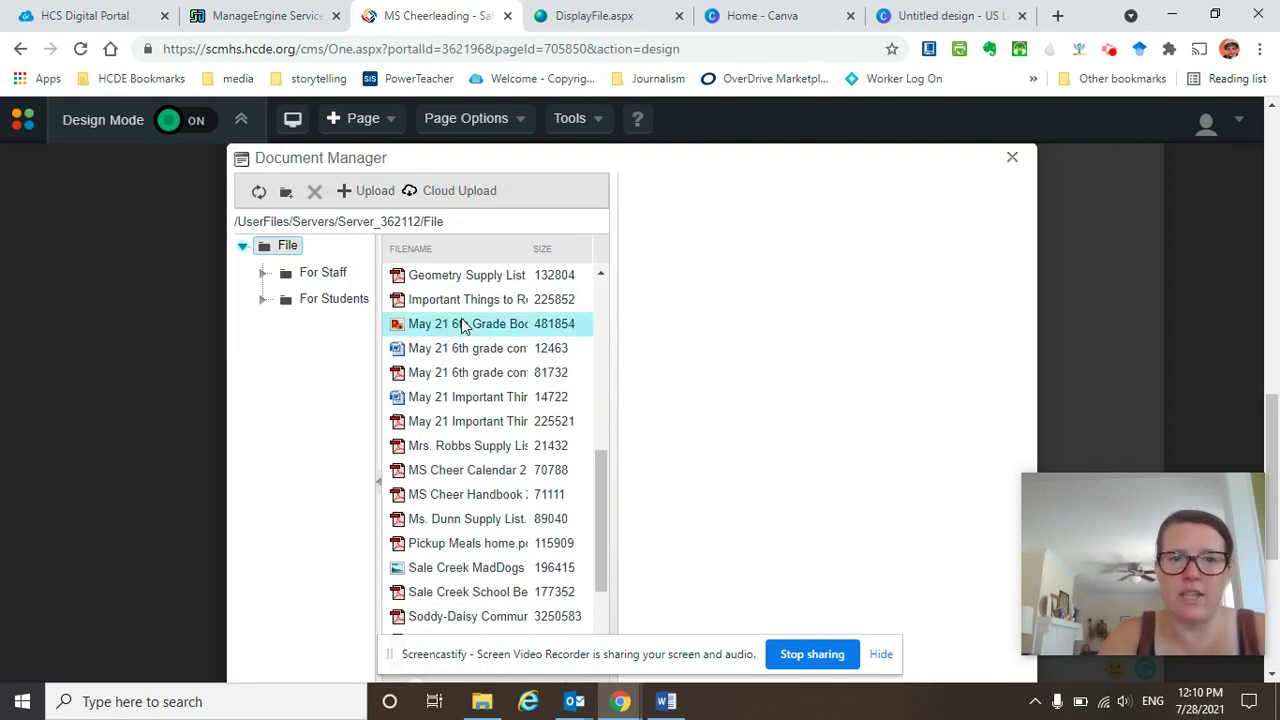
scroll(463, 325, "down", 1)
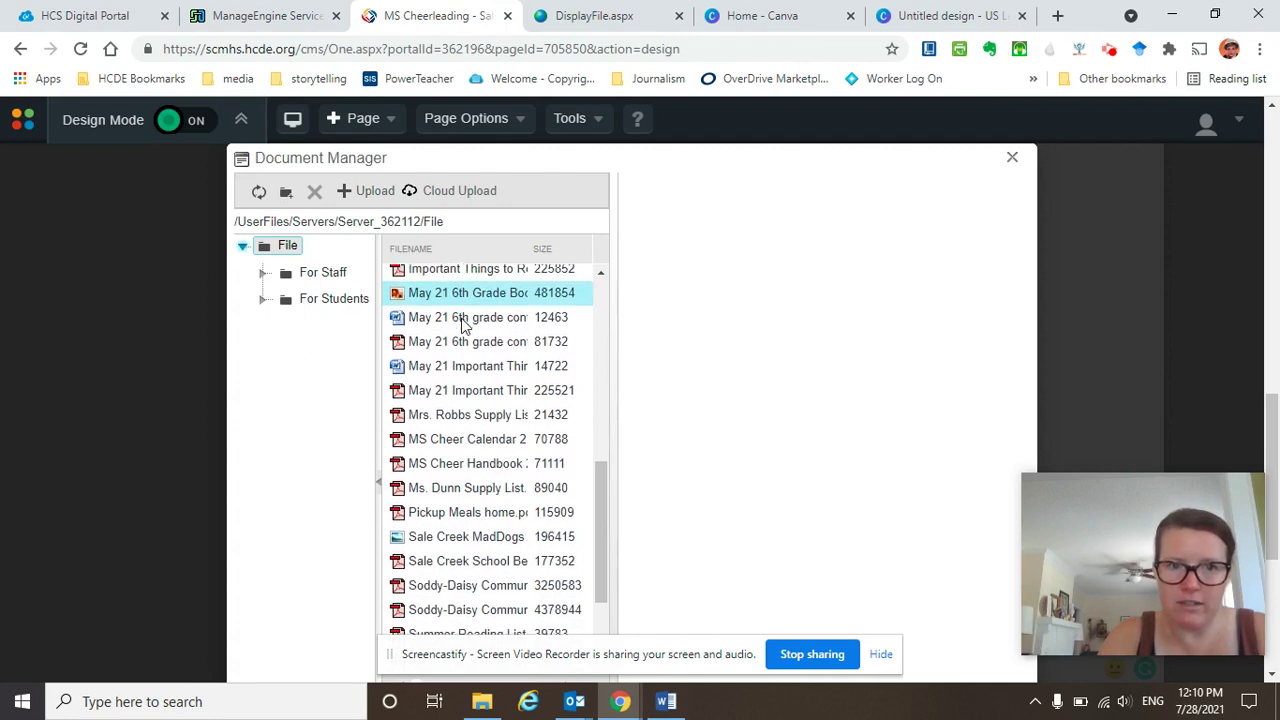
left_click_drag(376, 400, 277, 398)
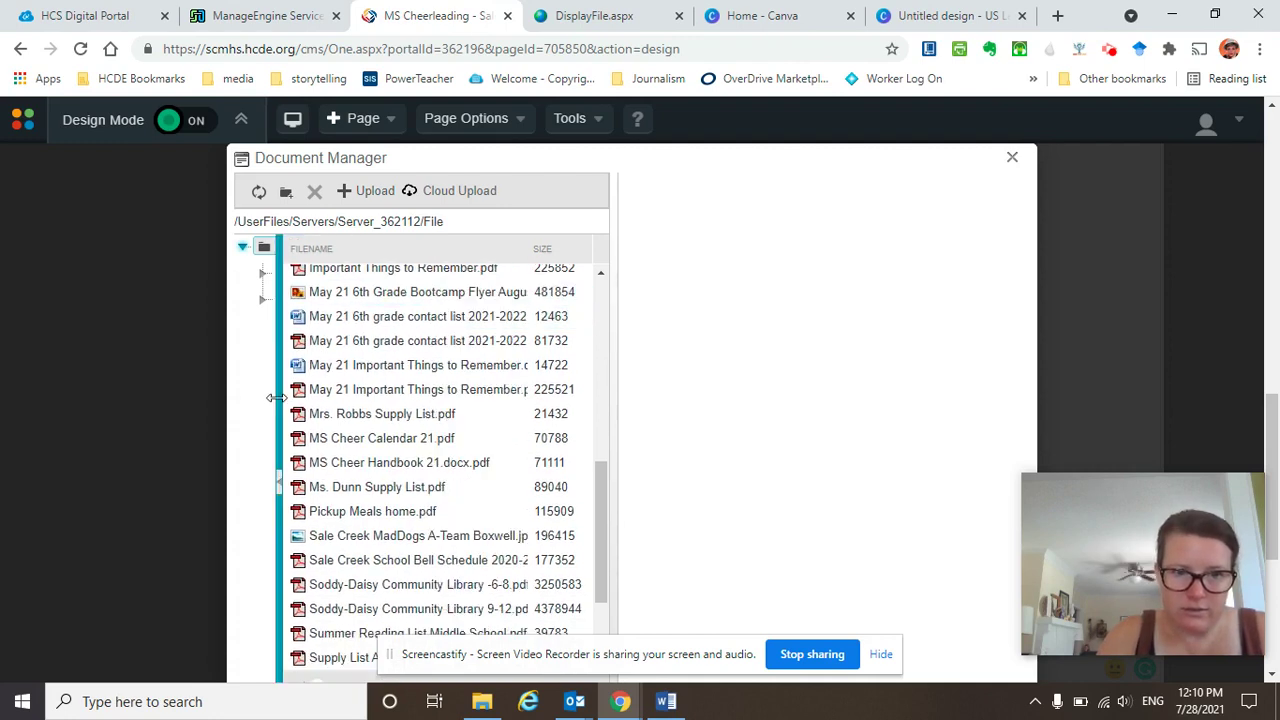
left_click(372, 463)
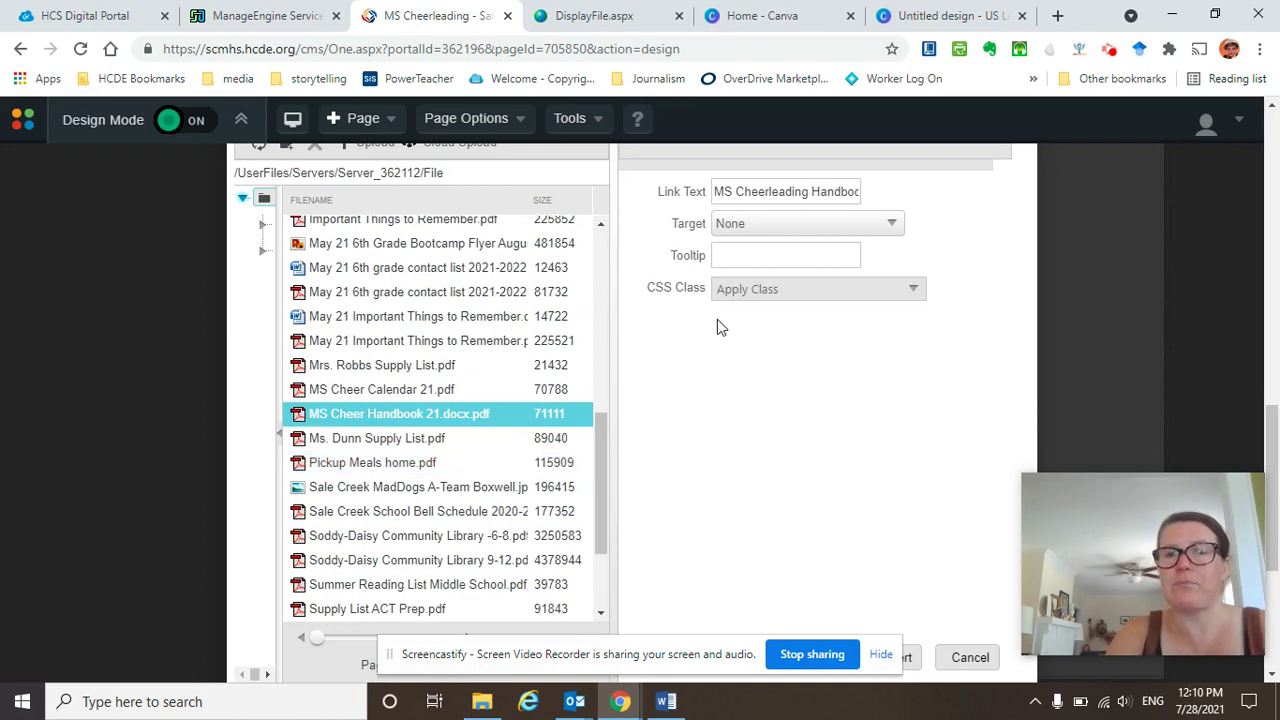
Give the link the tooltip "Middle School Cheerleading Handbook" and insert it into the page content.
left_click(728, 254)
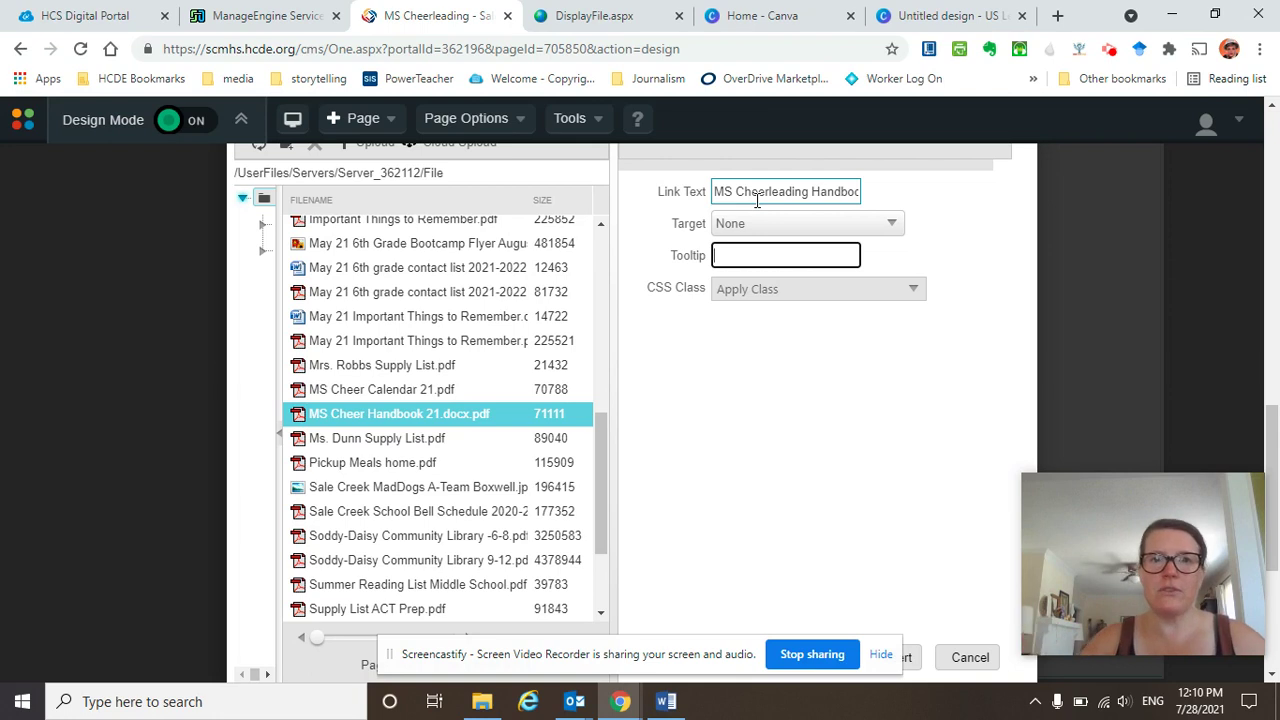
type("Middle ")
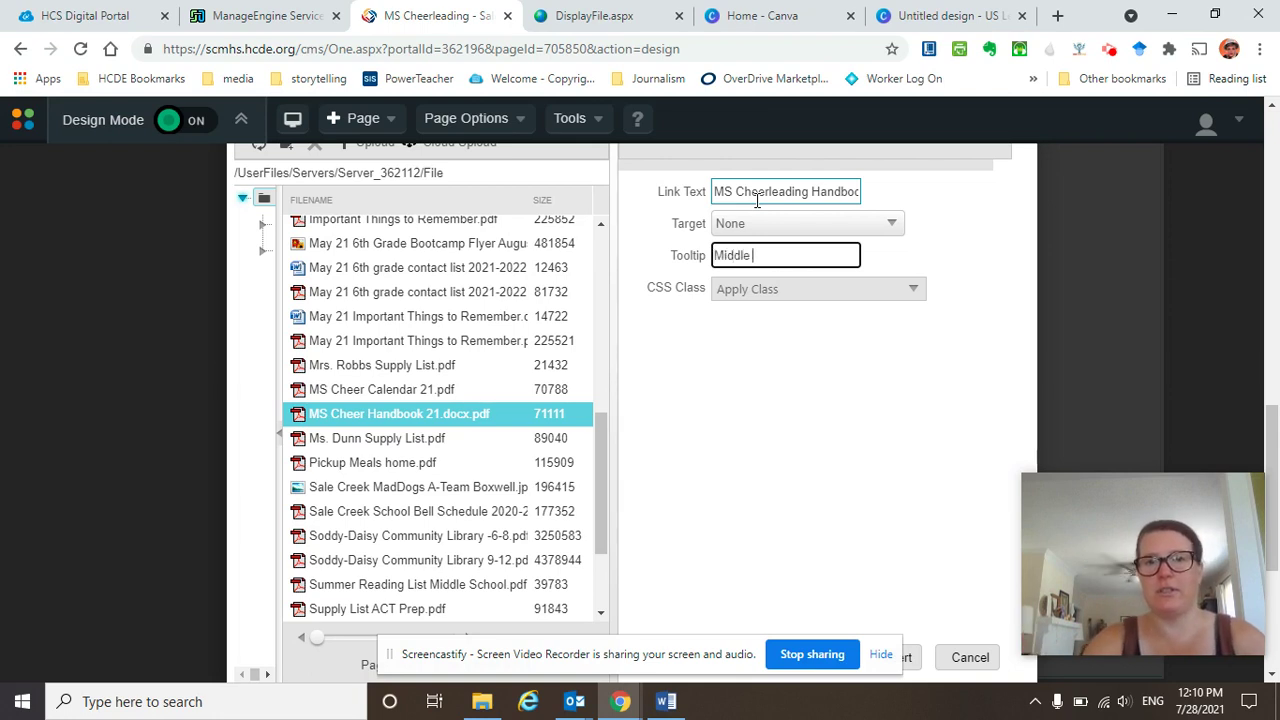
type("School ")
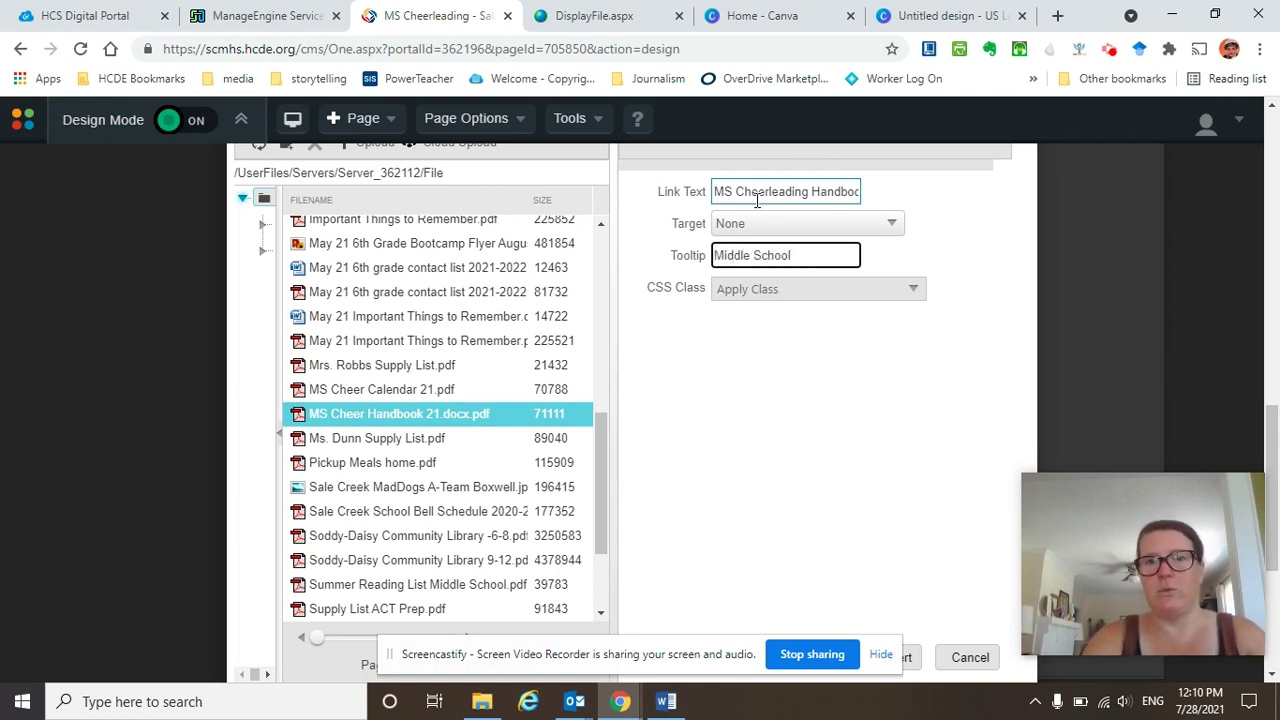
type("Cheerlead")
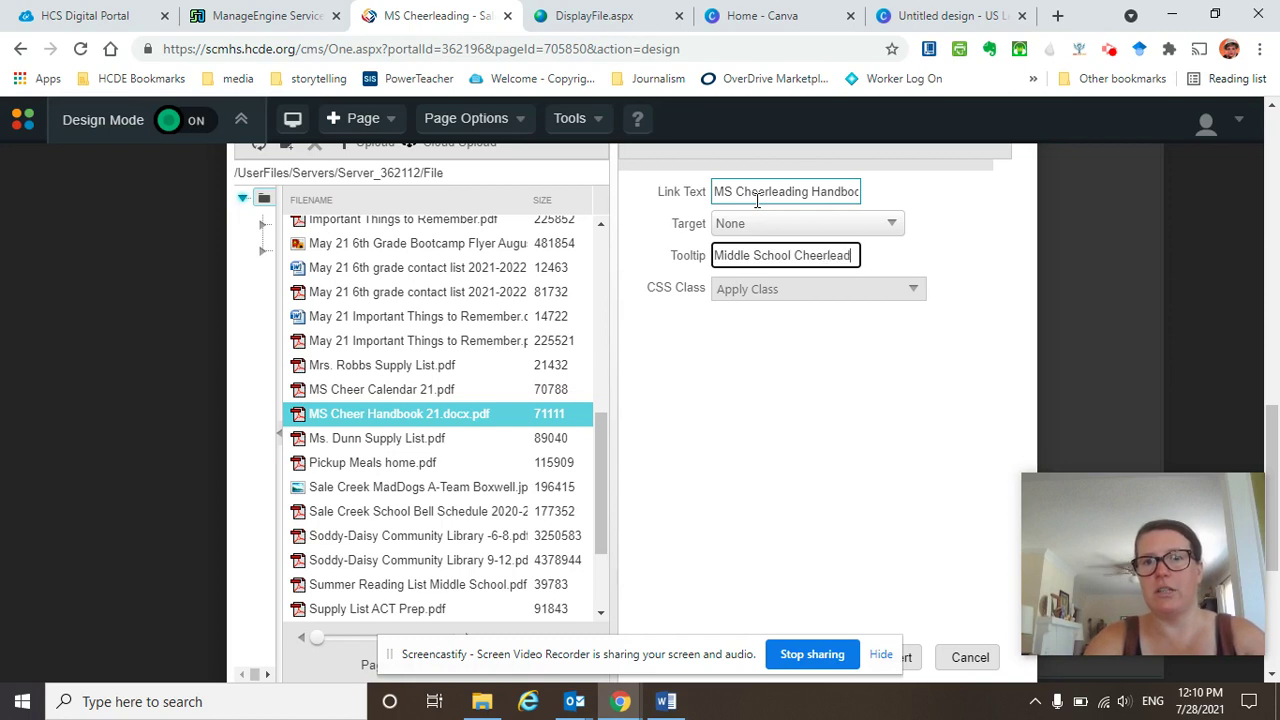
type("ing ")
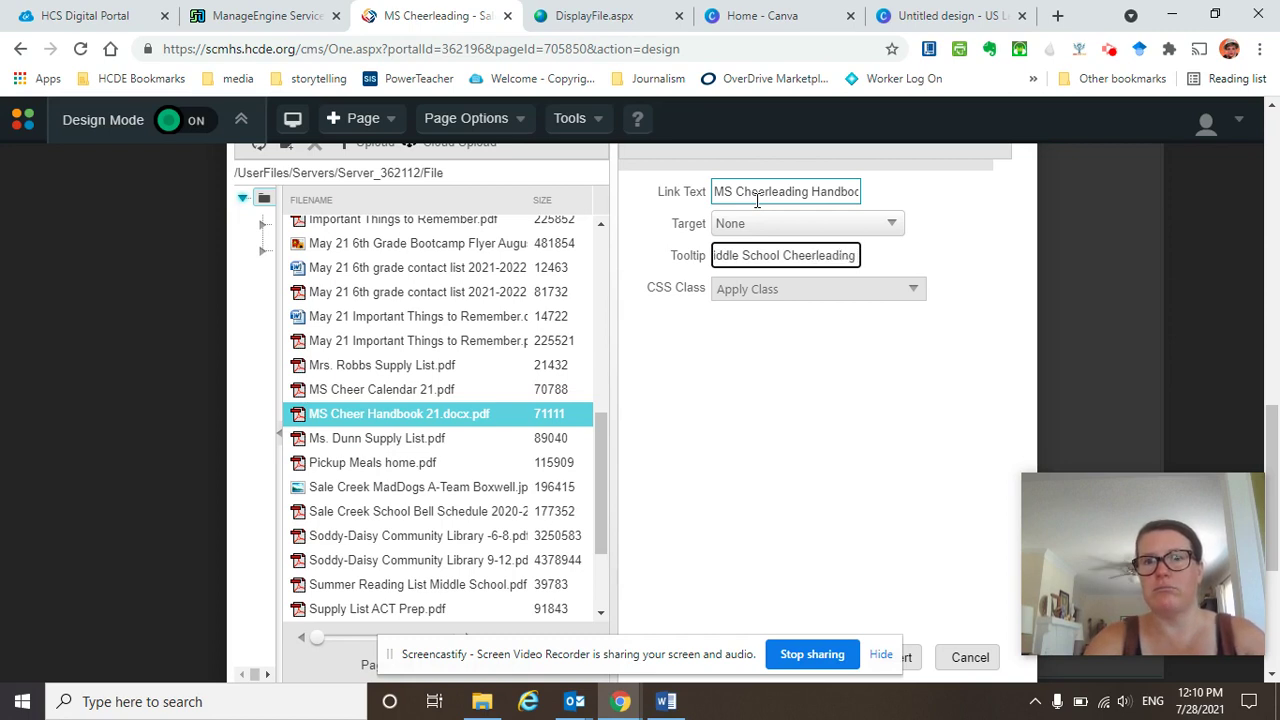
type("Handbook")
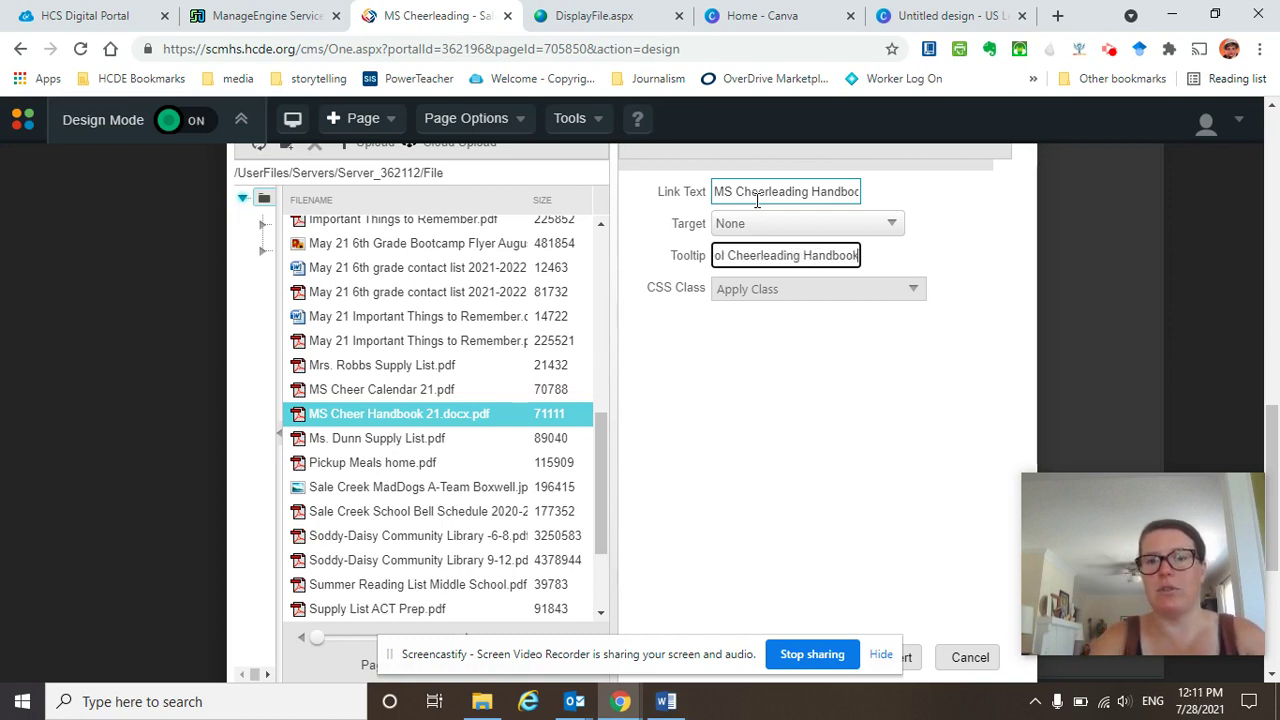
scroll(908, 391, "down", 3)
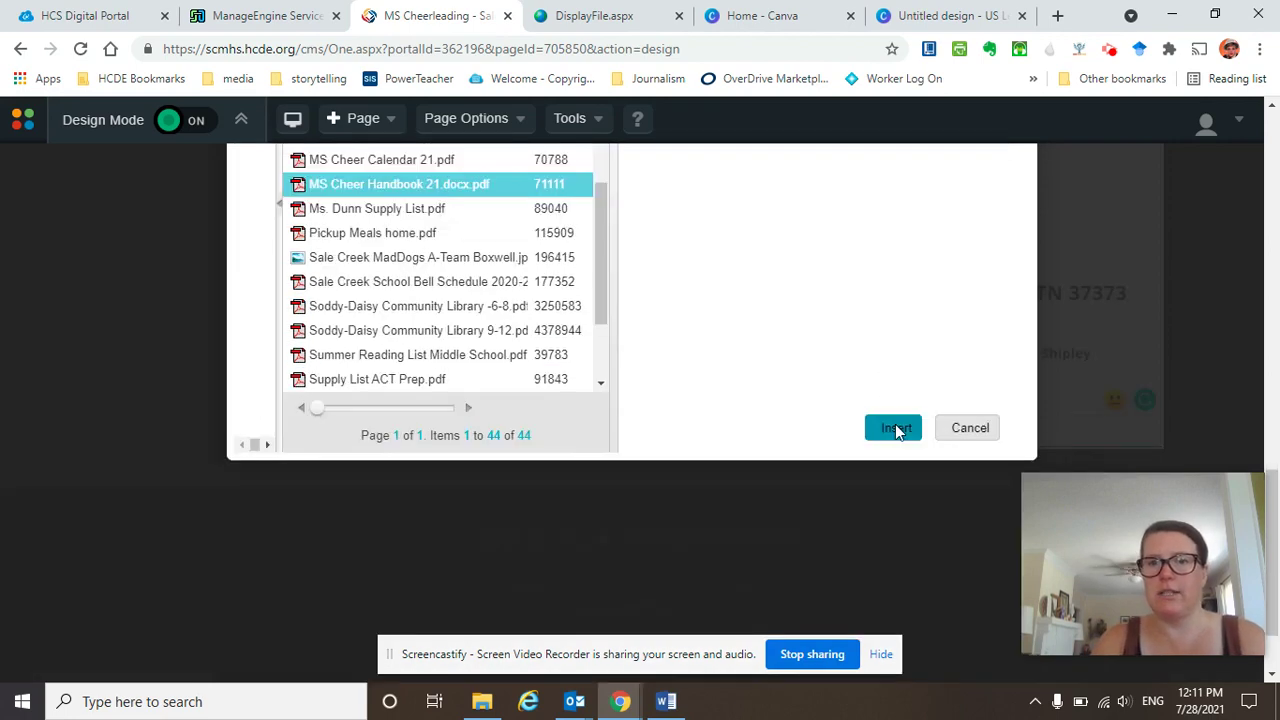
left_click(895, 427)
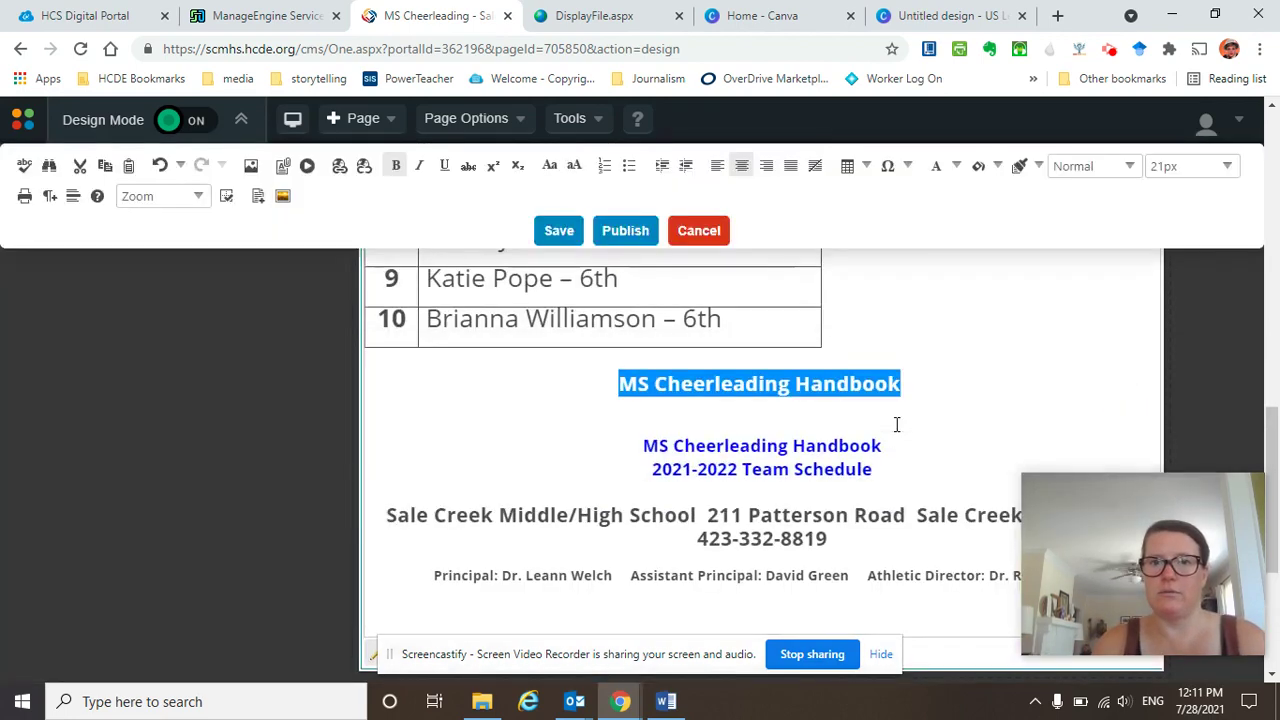
Delete the newly linked "MS Cheerleading Handbook" line below the roster table together with the surplus blank lines.
mouse_move(810, 388)
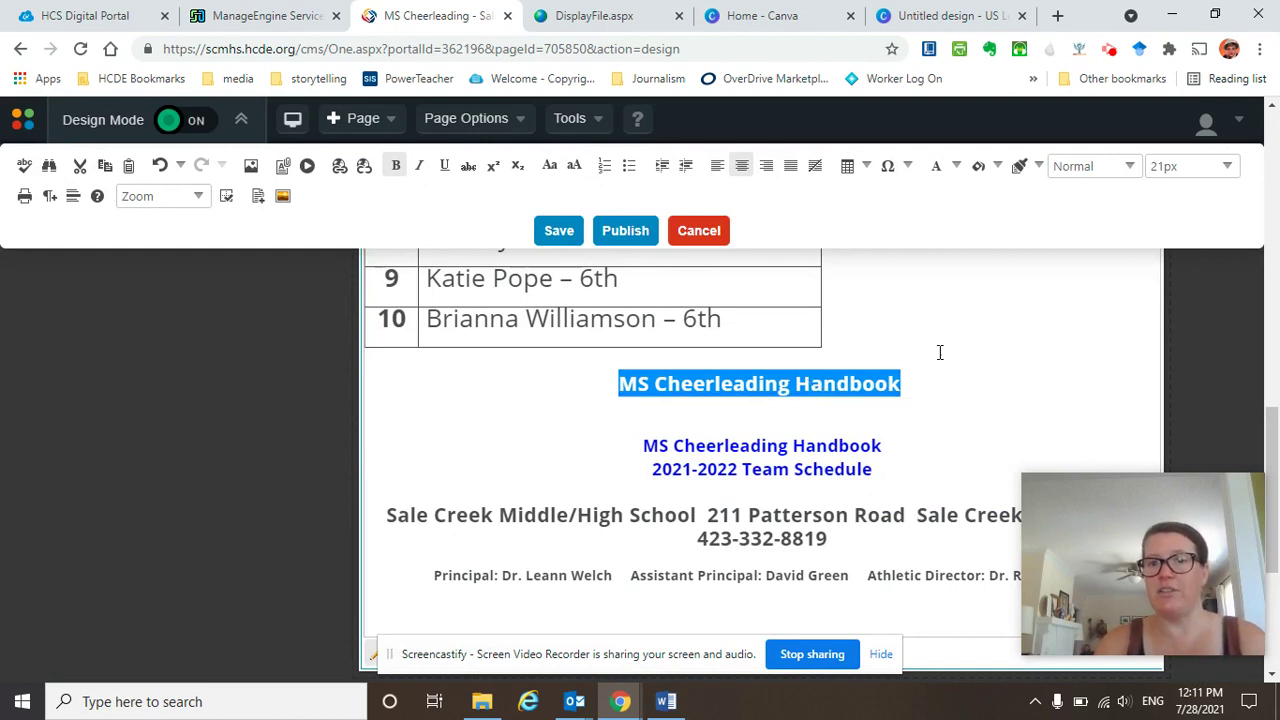
mouse_move(864, 384)
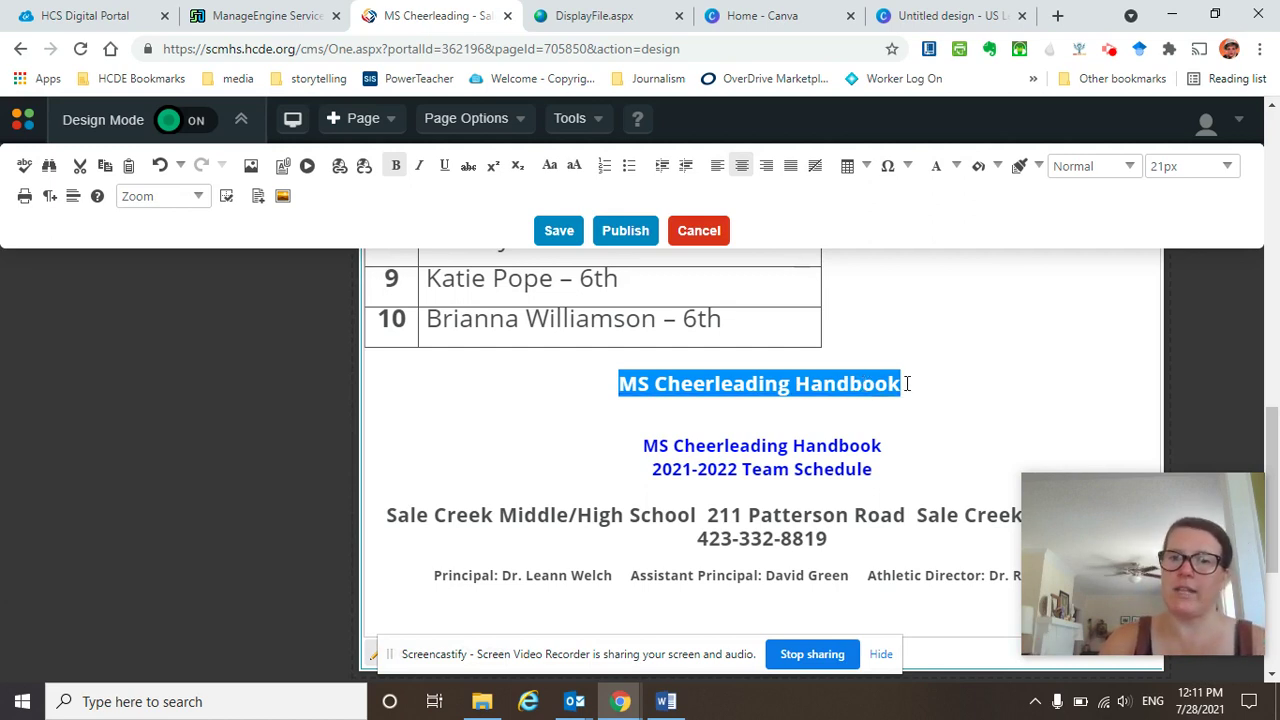
left_click_drag(907, 384, 622, 378)
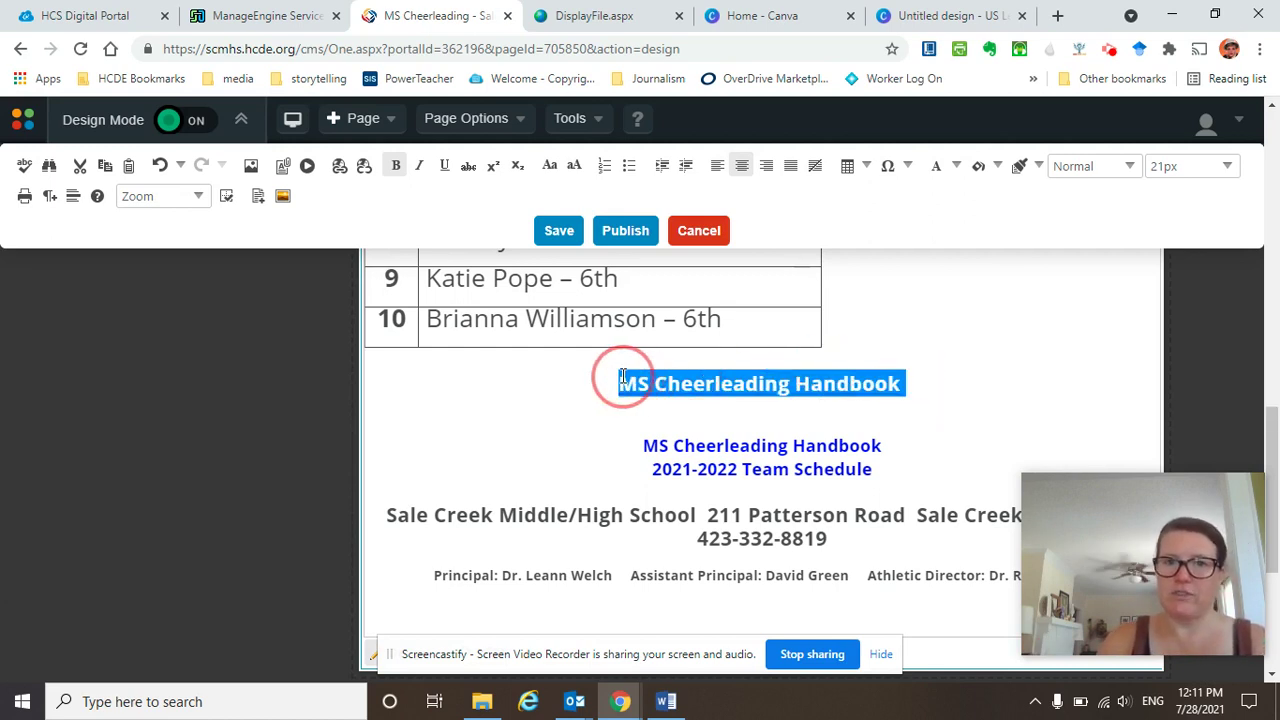
key("Delete")
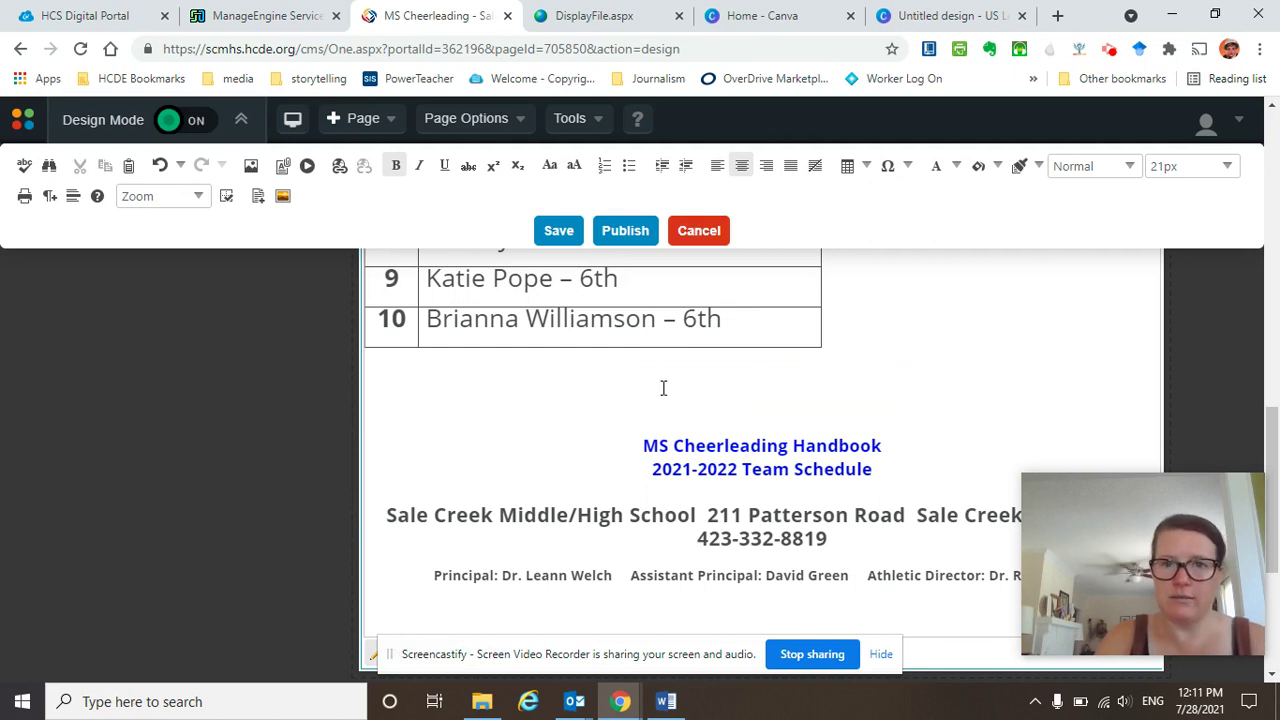
left_click(677, 414)
key("BackSpace")
key("BackSpace")
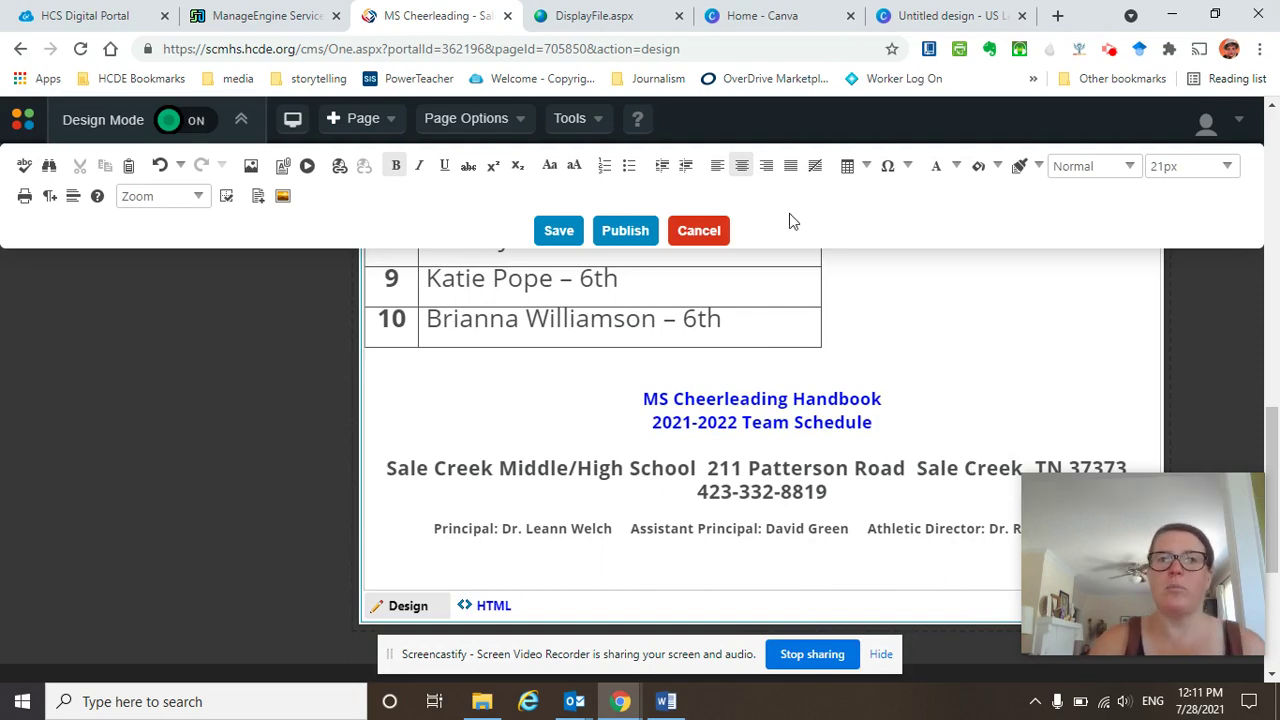
Publish the MS Cheerleading page content and turn off Design Mode to review the page from heading to footer.
left_click(636, 230)
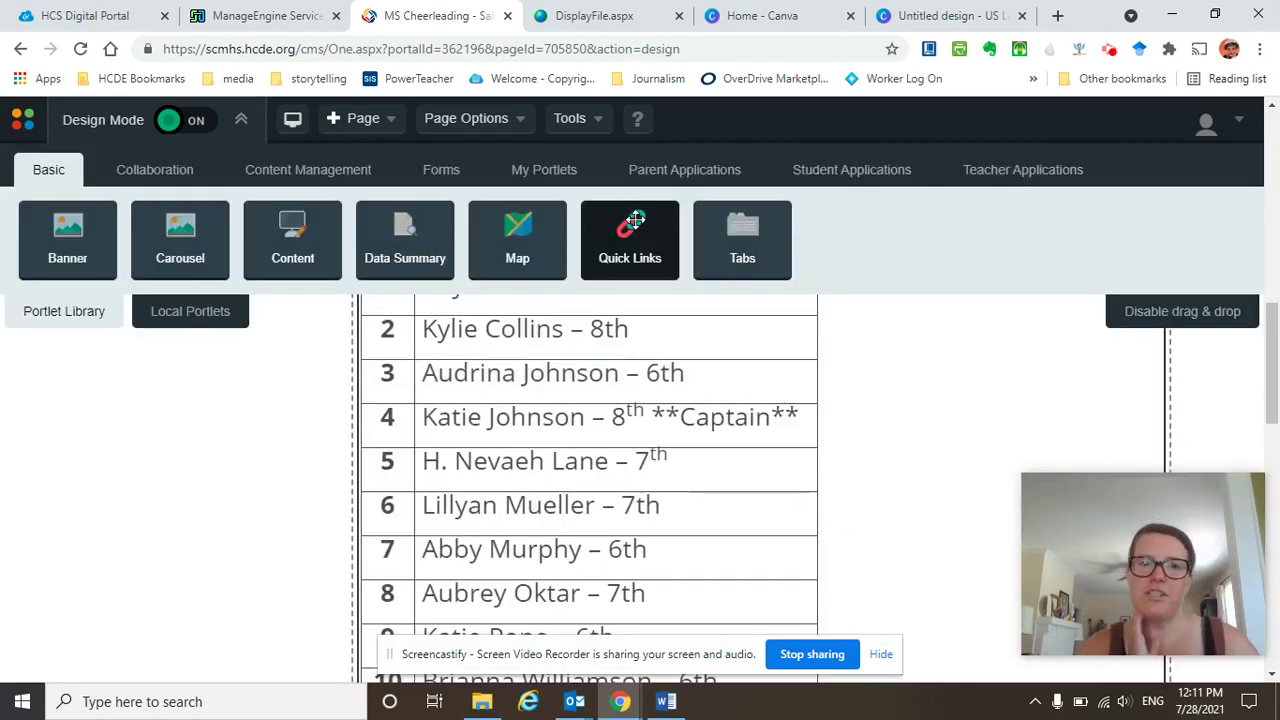
left_click(163, 118)
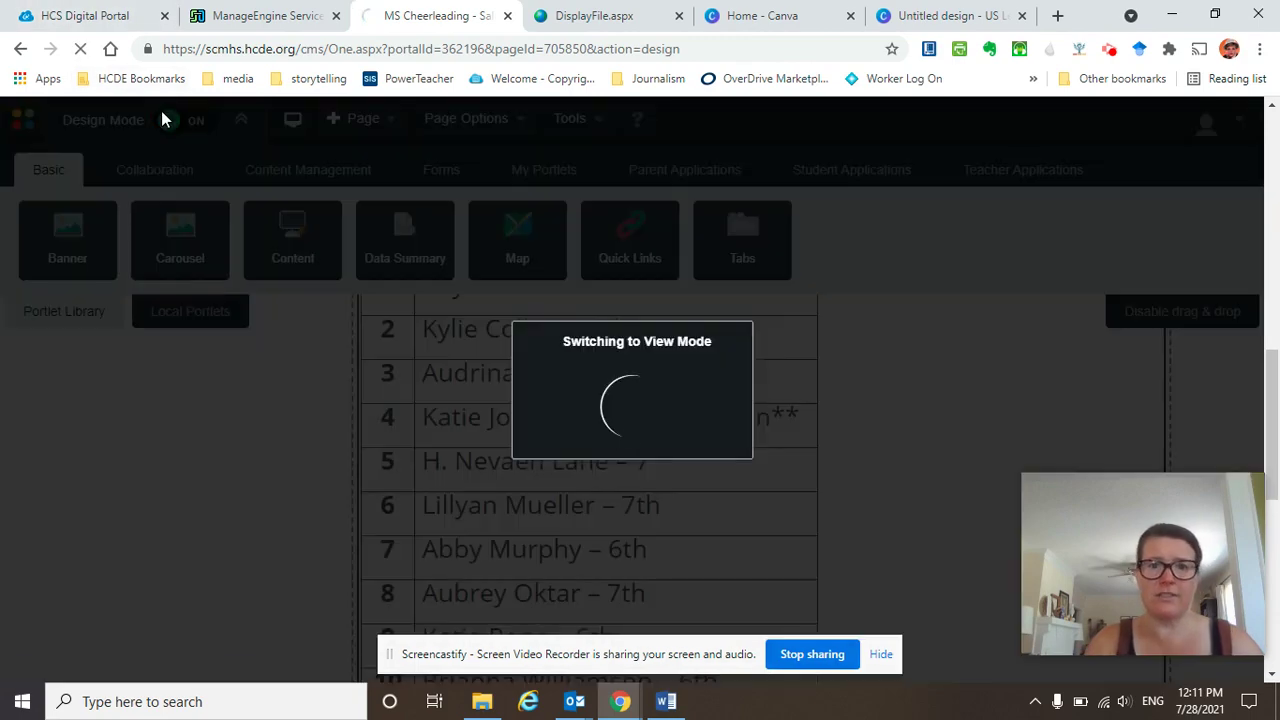
scroll(514, 468, "down", 4)
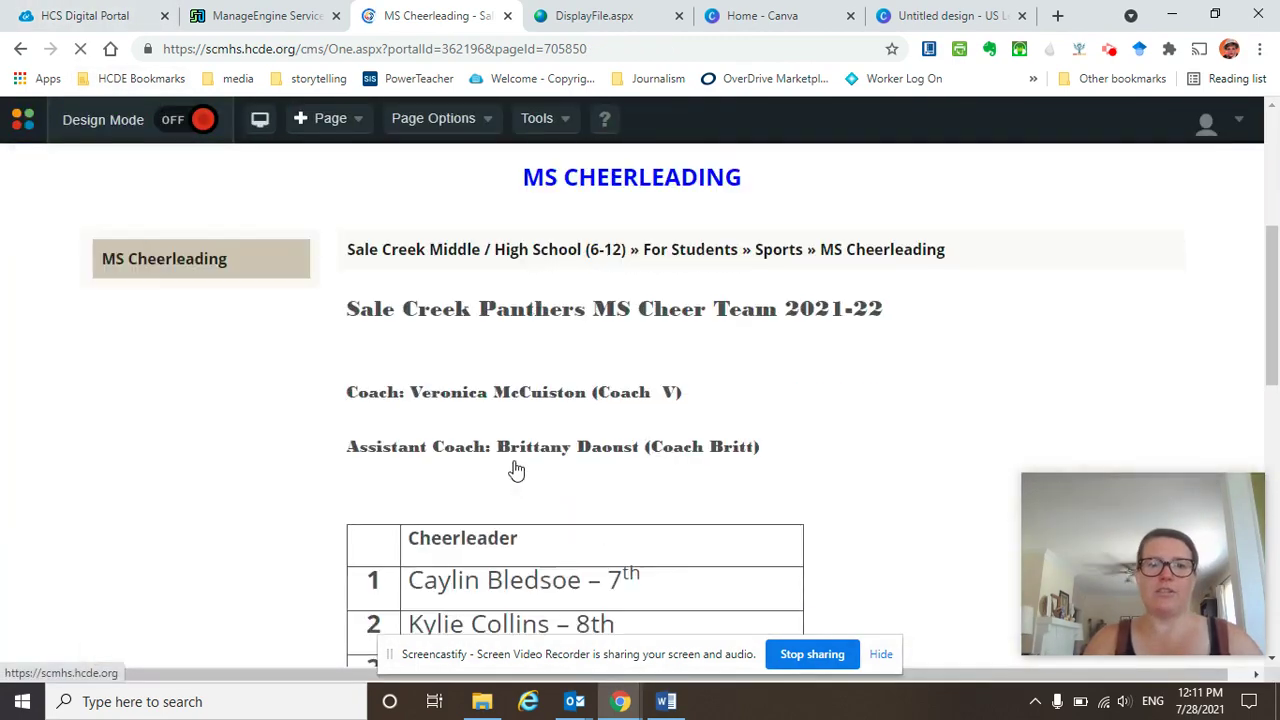
scroll(513, 461, "down", 2)
scroll(514, 464, "down", 6)
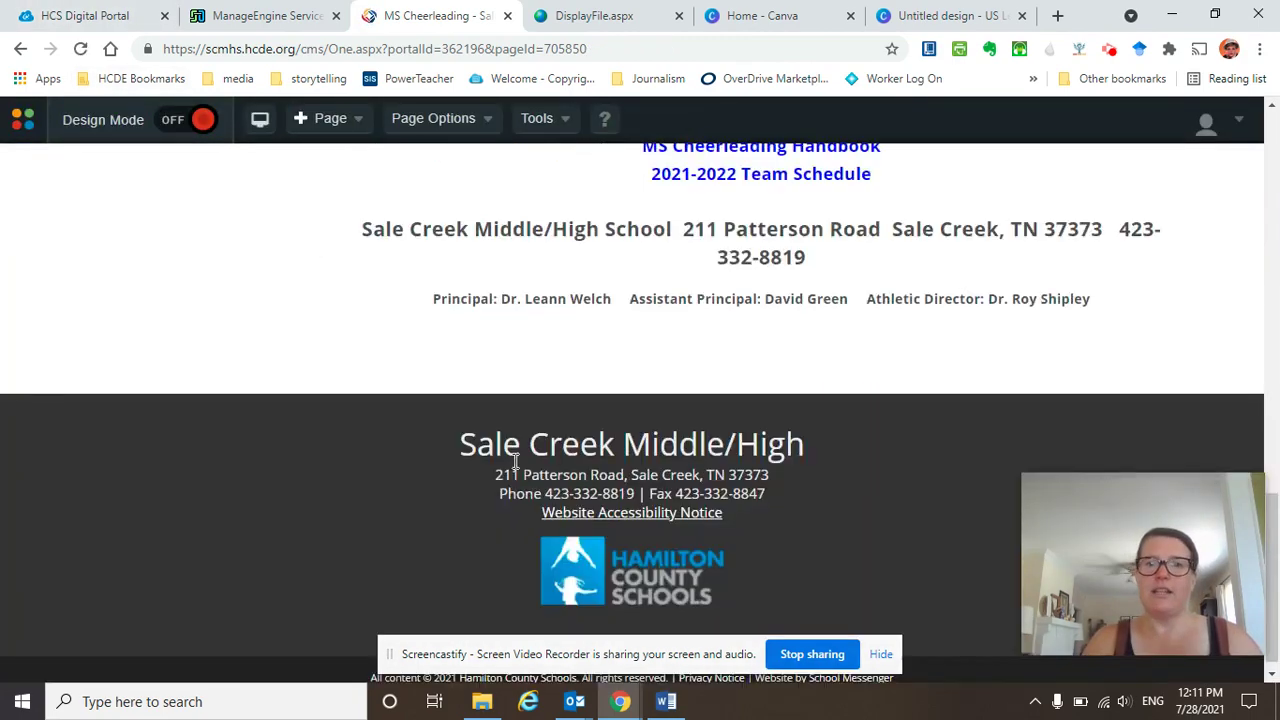
scroll(514, 464, "up", 5)
scroll(514, 462, "up", 4)
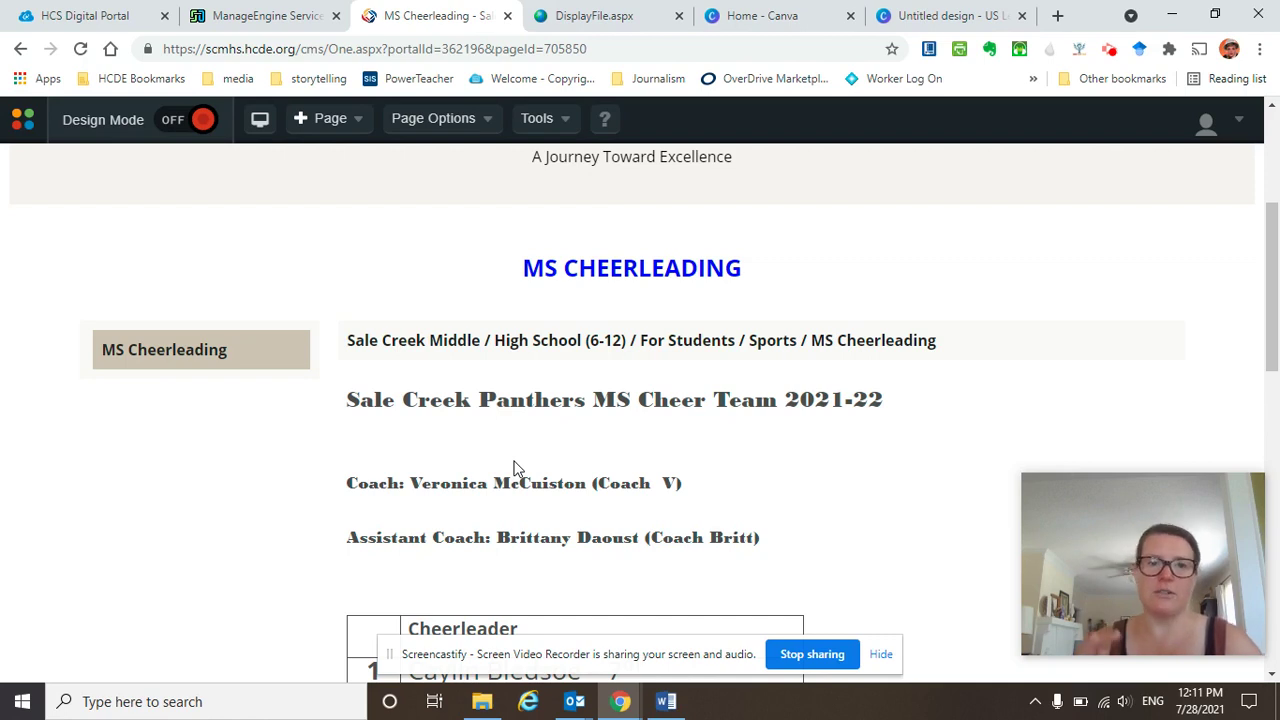
scroll(795, 497, "down", 3)
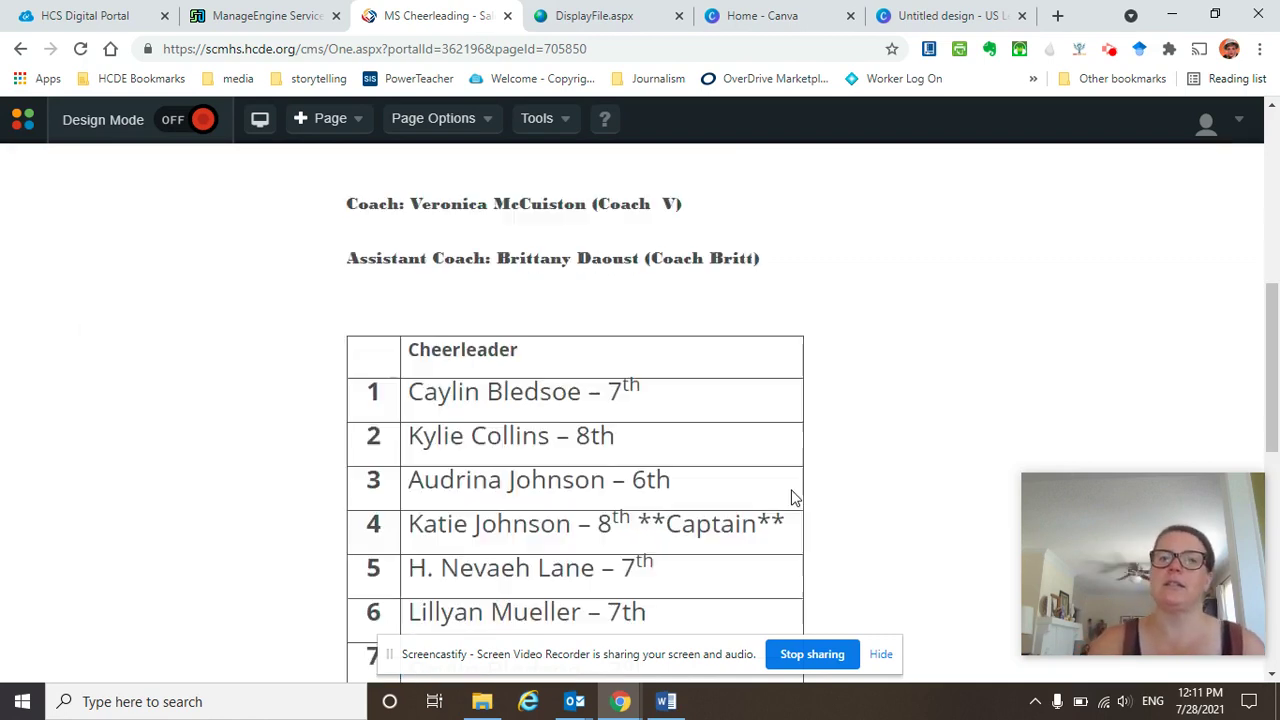